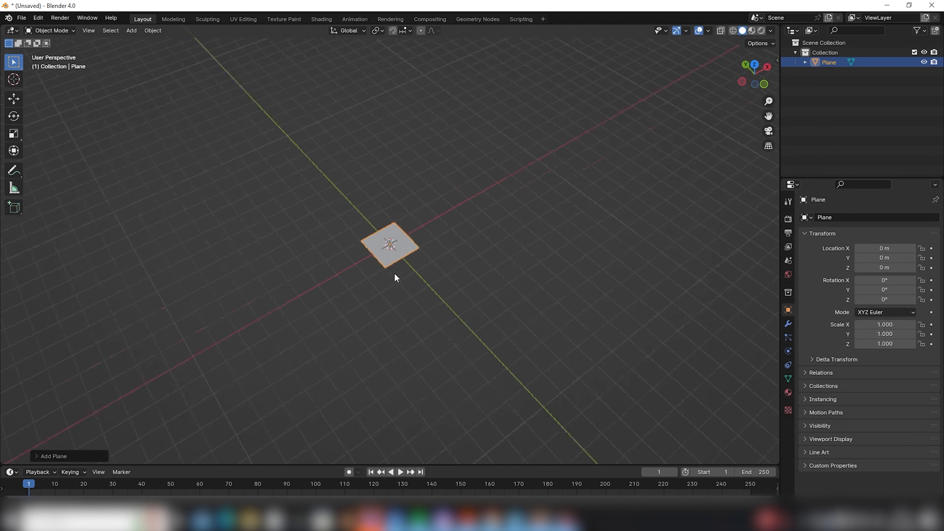
- Rename the plane as Geo
scroll(409, 277, "up", 3)
middle_click_drag(375, 260, 402, 250)
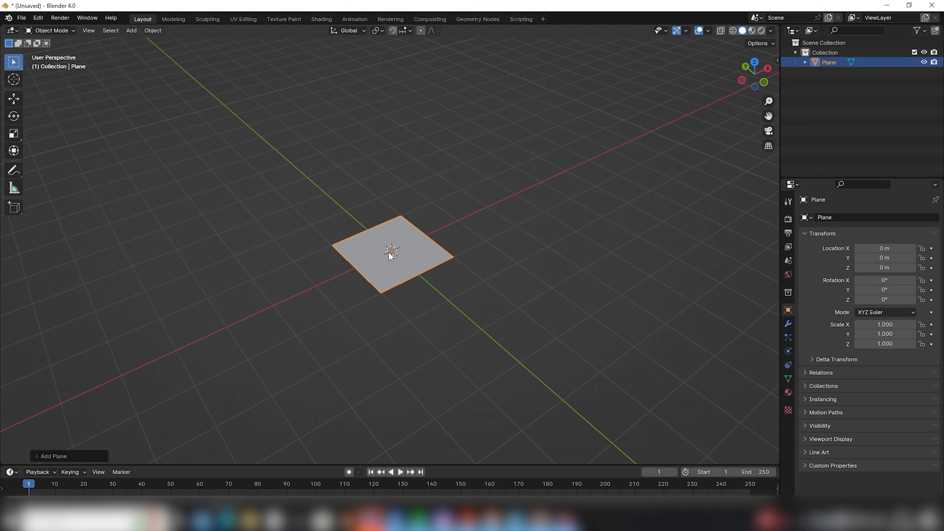
key("F2")
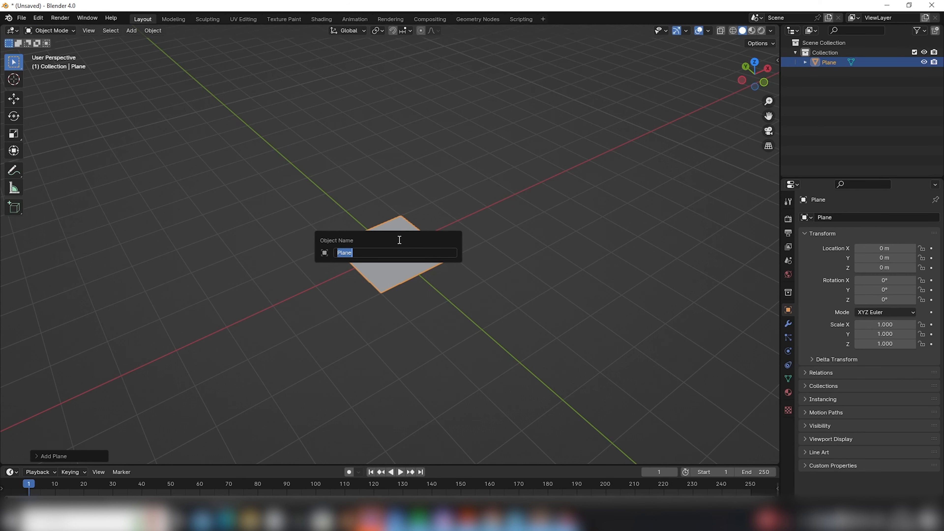
type("Geo")
key("Return")
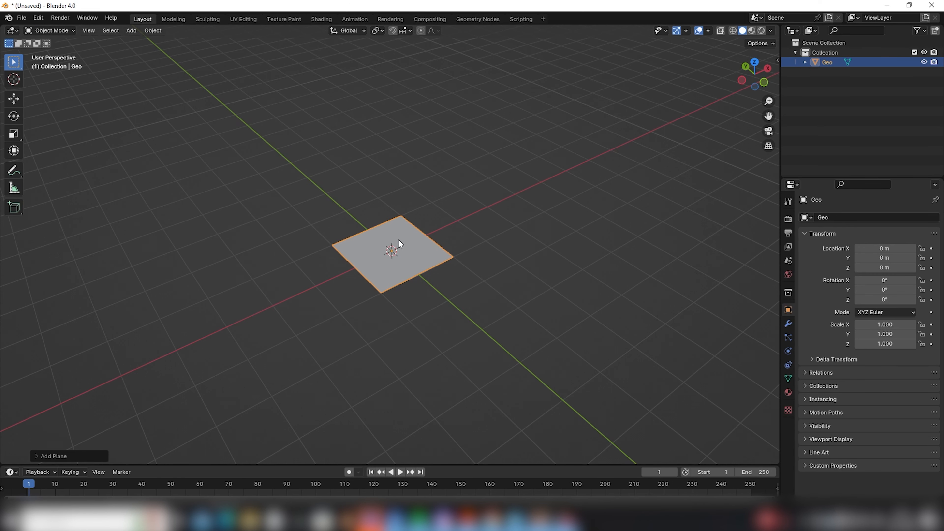
- Switch to the Geometry Nodes workspace and create a new geometry node tree on the Geo object
middle_click_drag(510, 248, 515, 247)
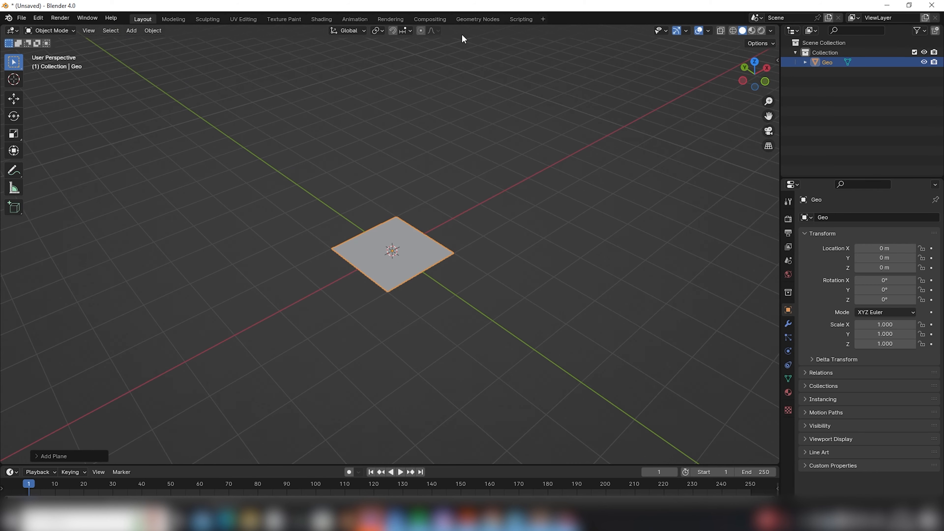
left_click(478, 21)
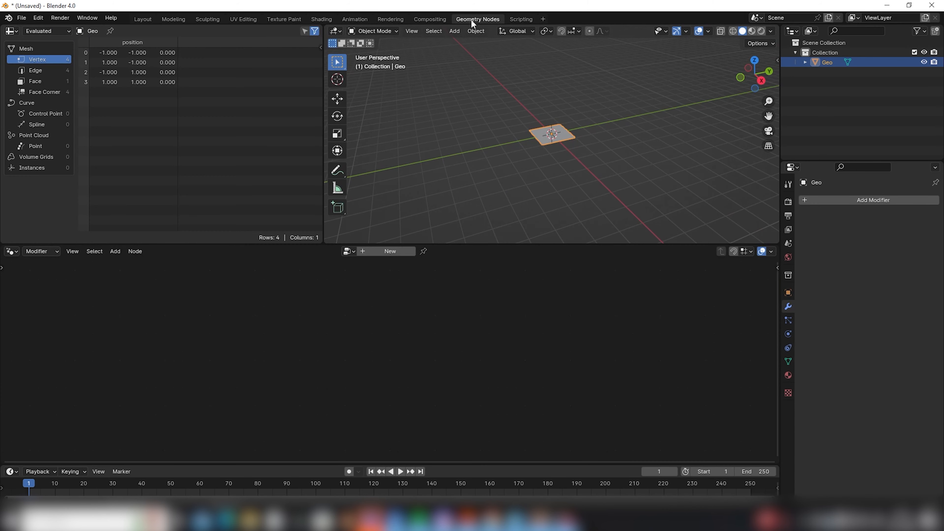
left_click(398, 251)
scroll(578, 201, "up", 4)
middle_click_drag(579, 202, 553, 187)
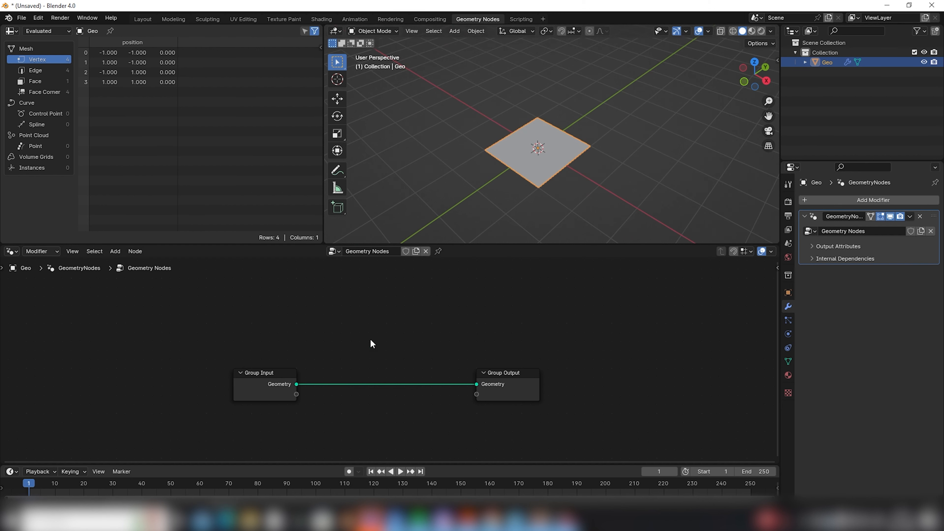
- Add a Curve Spiral node to the node tree, above the link between Group Input and Group Output
key("shift+a")
type("spral")
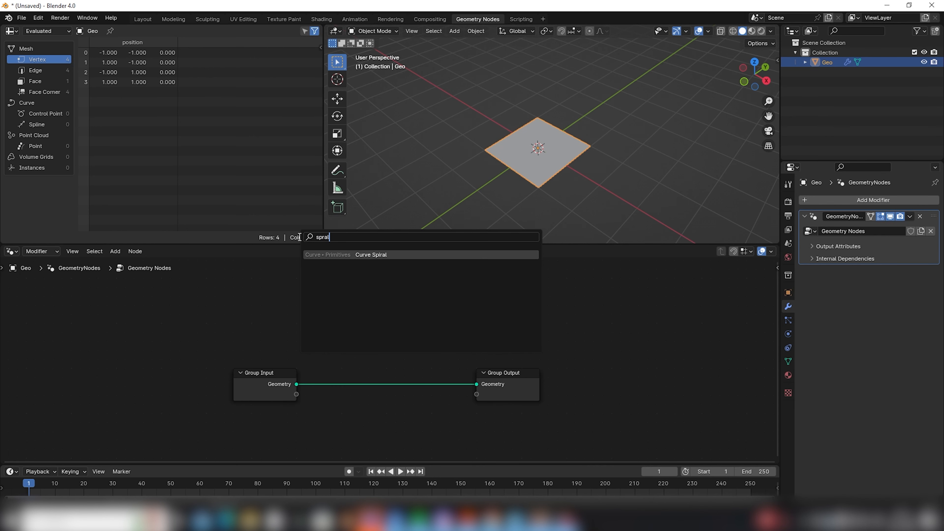
key("Return")
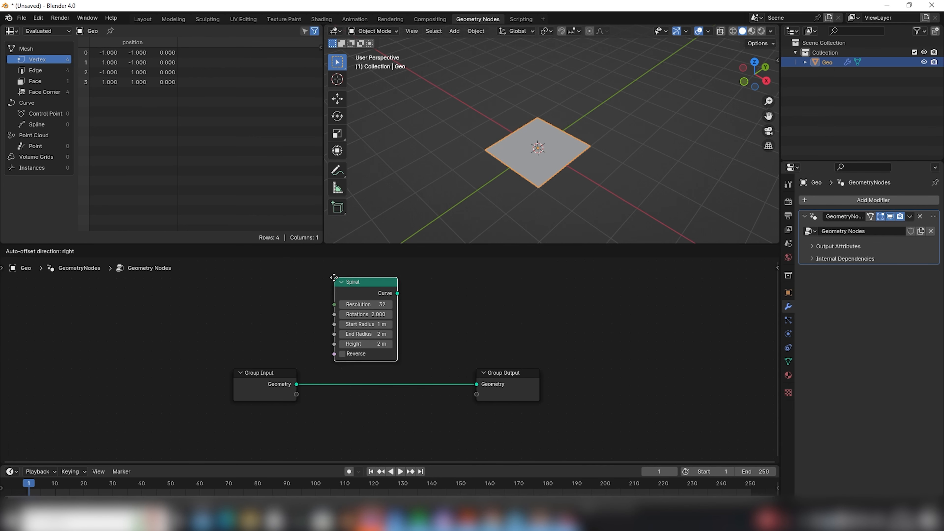
left_click(419, 329)
- Cut the link between Group Input and Group Output, then feed the Spiral's Curve into the output Geometry and space out the nodes
right_click_drag(316, 364, 318, 469, "ctrl")
left_click_drag(293, 379, 171, 356)
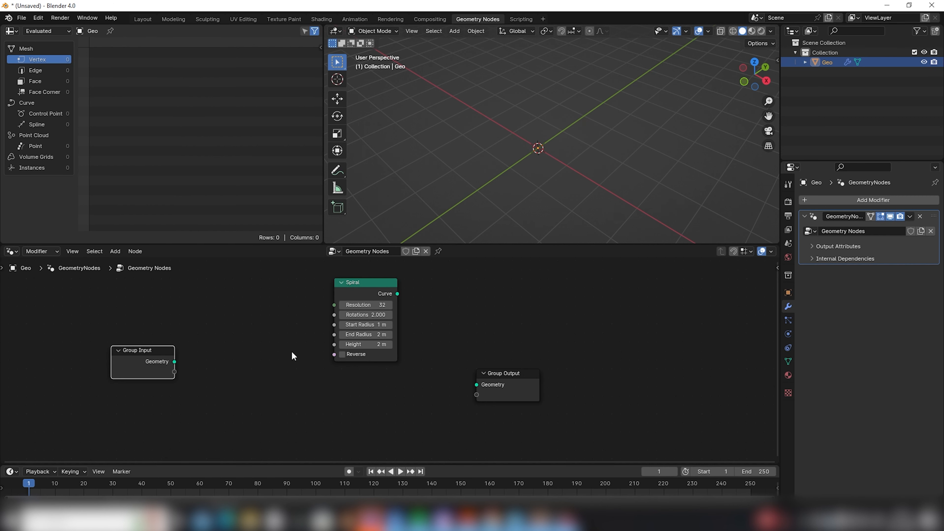
left_click_drag(350, 297, 289, 358)
middle_click_drag(357, 348, 278, 321)
left_click_drag(259, 328, 383, 353)
middle_click_drag(501, 223, 567, 174, "alt")
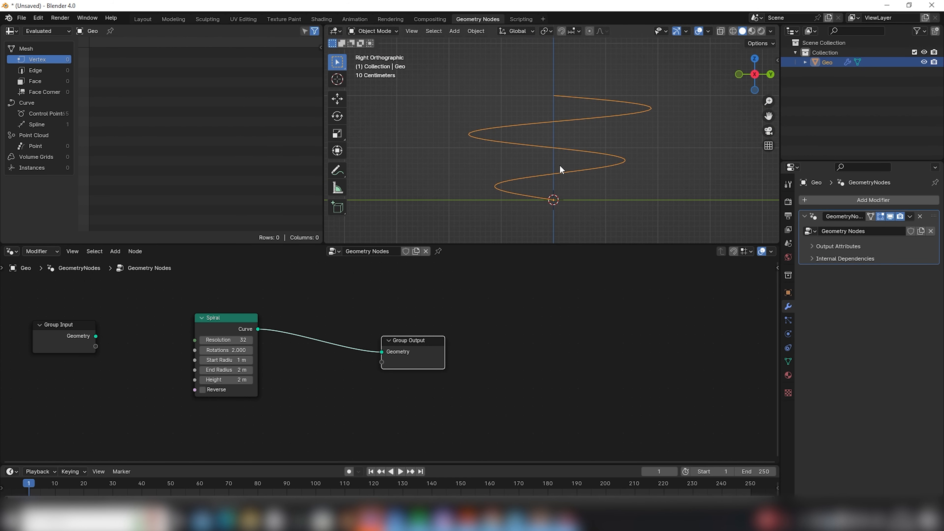
left_click_drag(213, 317, 200, 318)
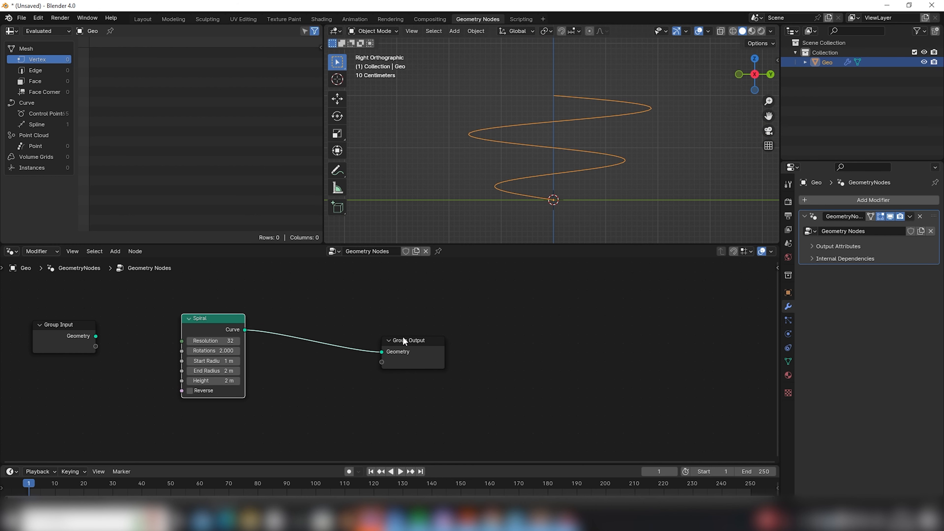
left_click_drag(402, 339, 472, 349)
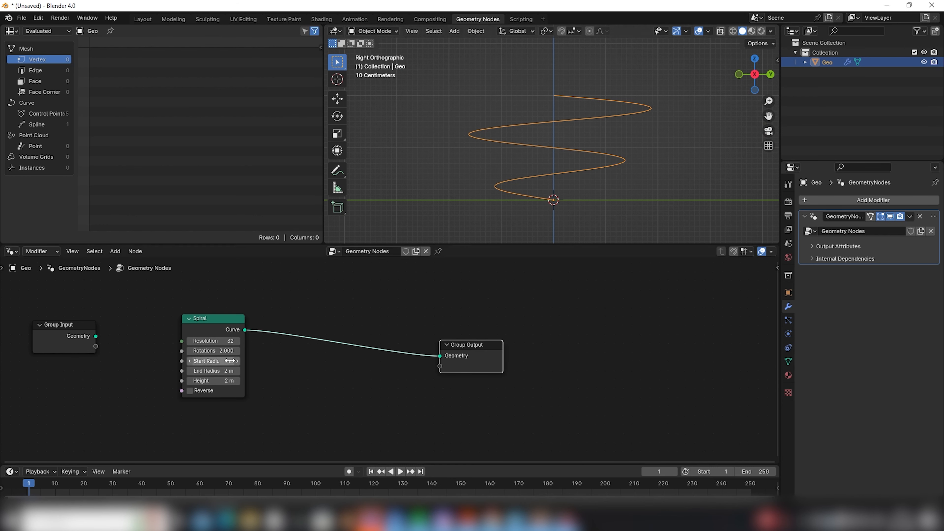
- Set the Spiral's start radius to 0.56 m, end radius to 1.77 m and height to 7 m
mouse_move(213, 365)
left_mouse_down()
mouse_move(201, 364)
mouse_move(212, 371)
left_mouse_up()
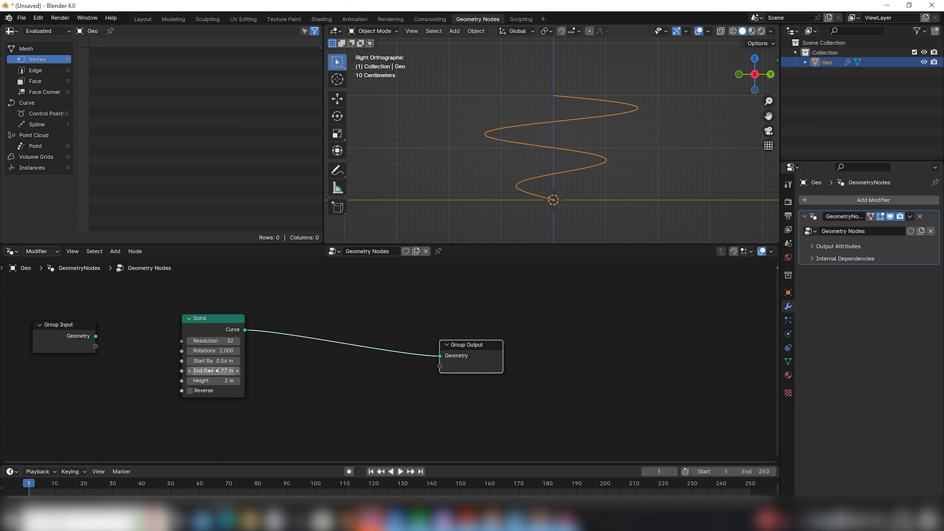
left_click(212, 382)
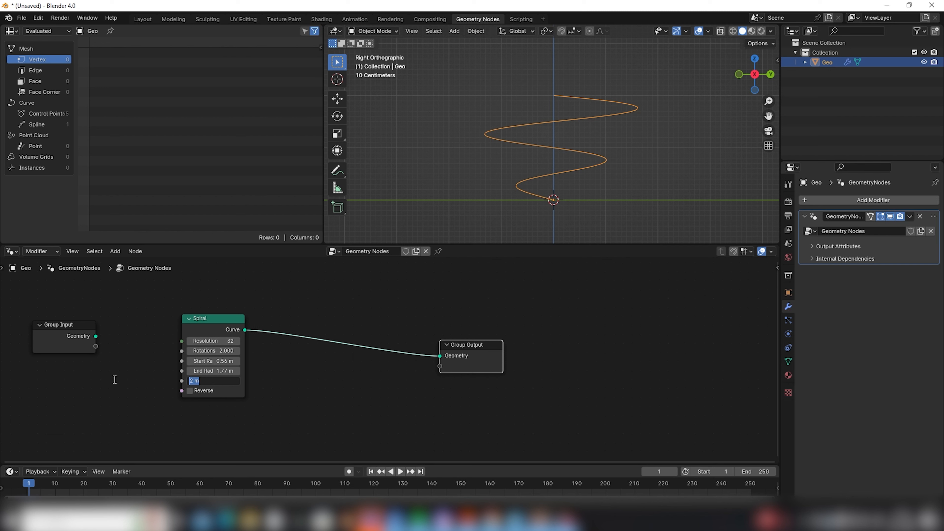
type("7")
key("Return")
key("KP_Decimal")
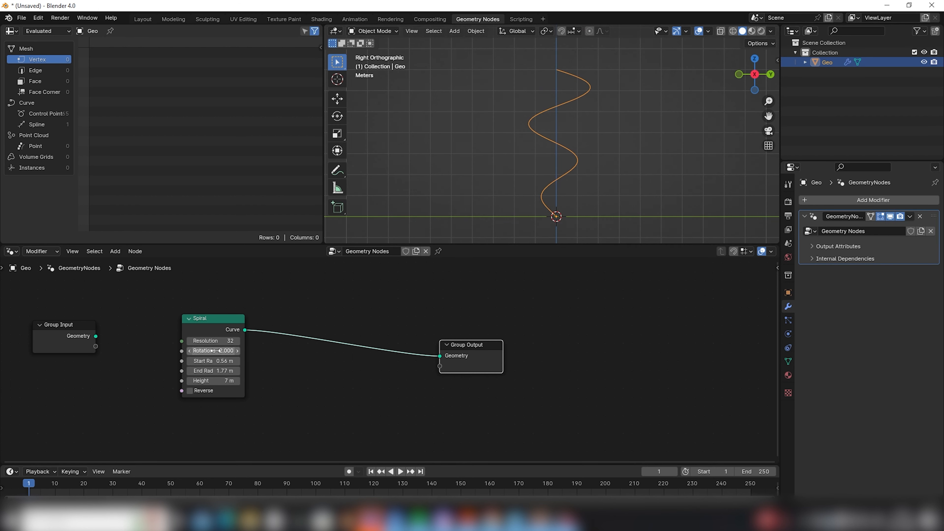
- Set the Spiral to 5 rotations, with a start radius of 0.16 m and an end radius of 2.96 m
left_click(208, 351)
type("5")
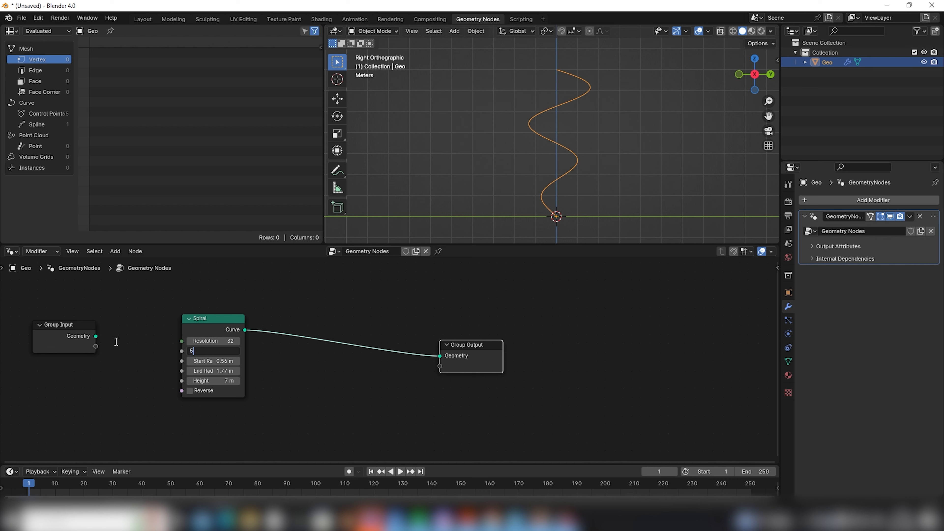
key("Return")
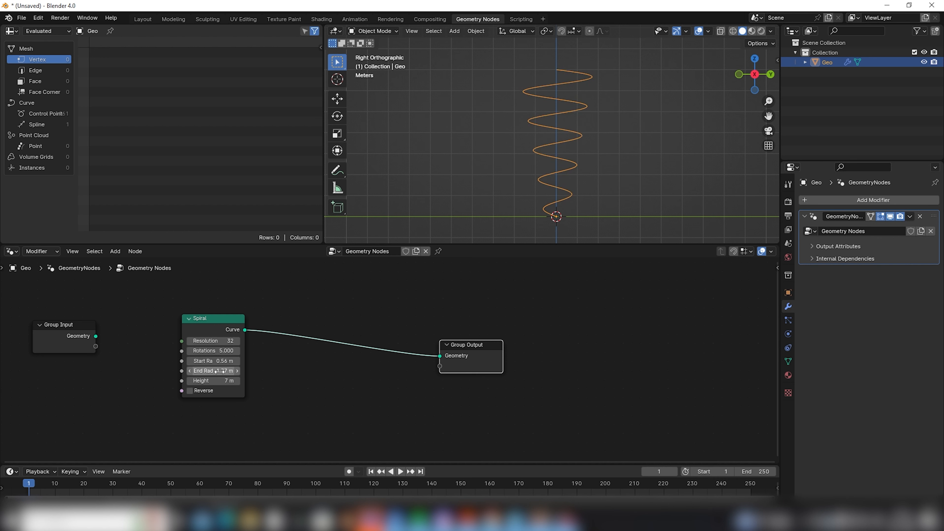
mouse_move(214, 362)
left_mouse_down()
mouse_move(203, 362)
mouse_move(217, 361)
left_mouse_up()
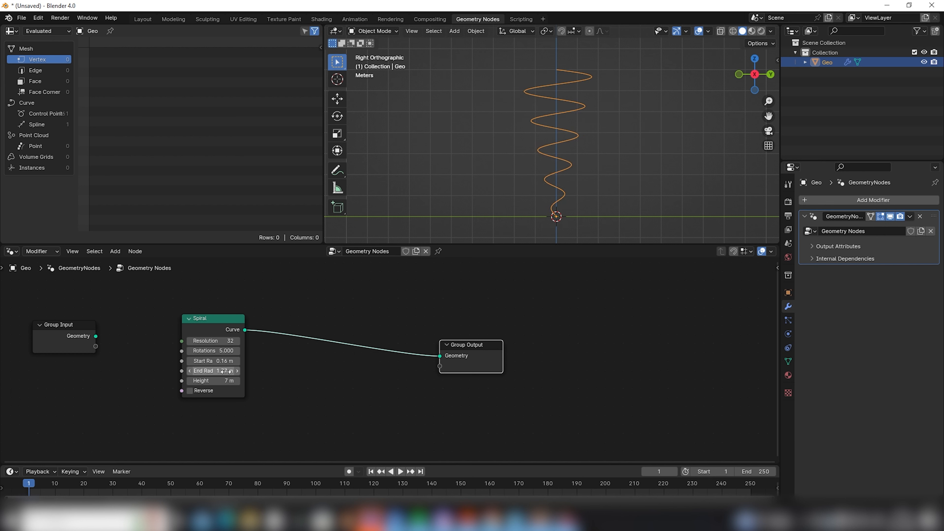
left_click_drag(224, 371, 246, 371)
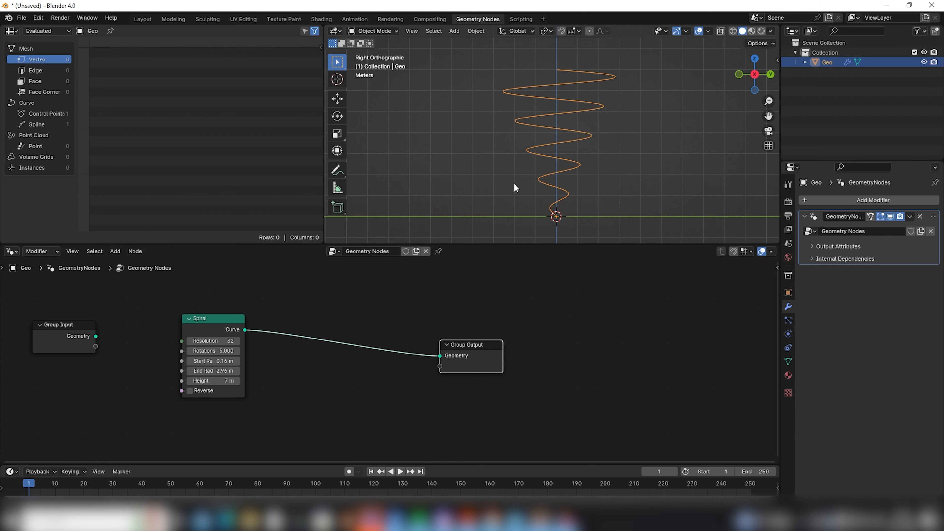
middle_click_drag(513, 183, 563, 167)
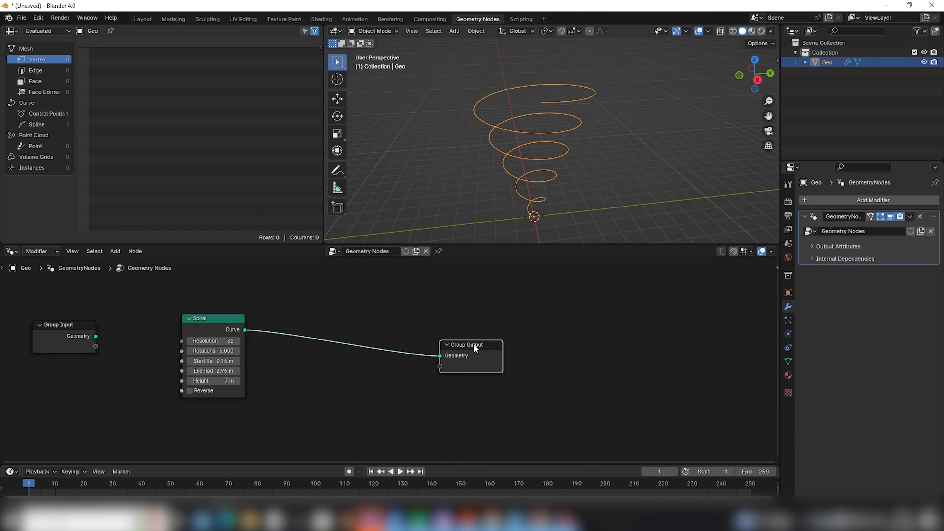
- Make room before Group Output and insert a Curve to Mesh node on the link from the Spiral
left_click_drag(476, 348, 560, 335)
left_click_drag(228, 321, 229, 326)
middle_click_drag(584, 166, 555, 192)
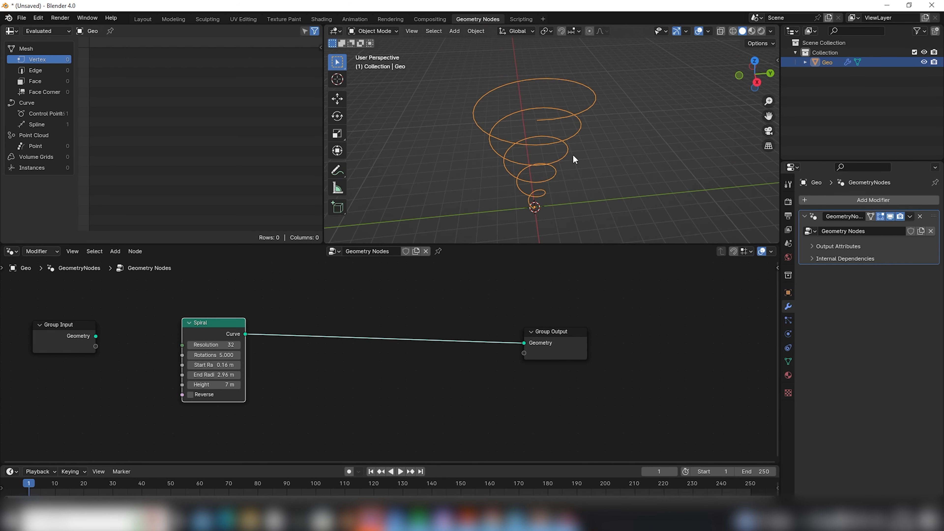
left_click(435, 351)
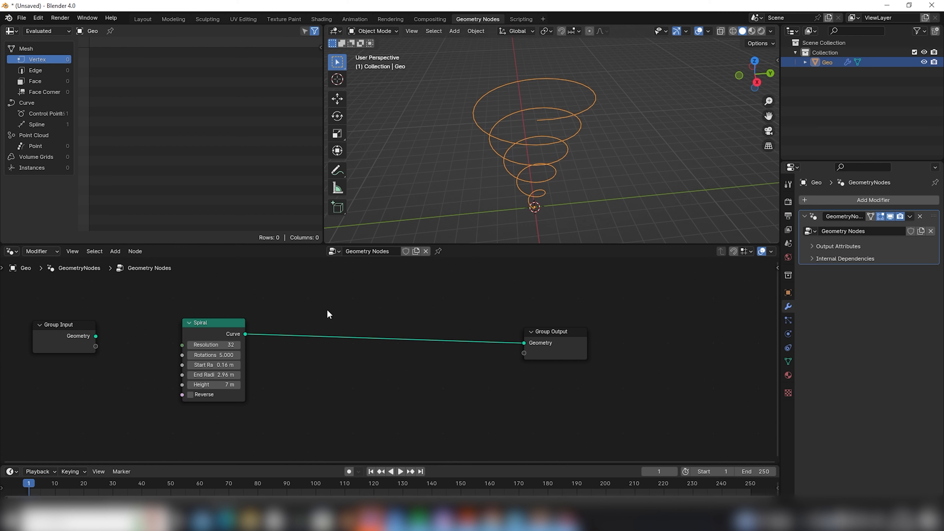
key("shift+a")
type("curve to m")
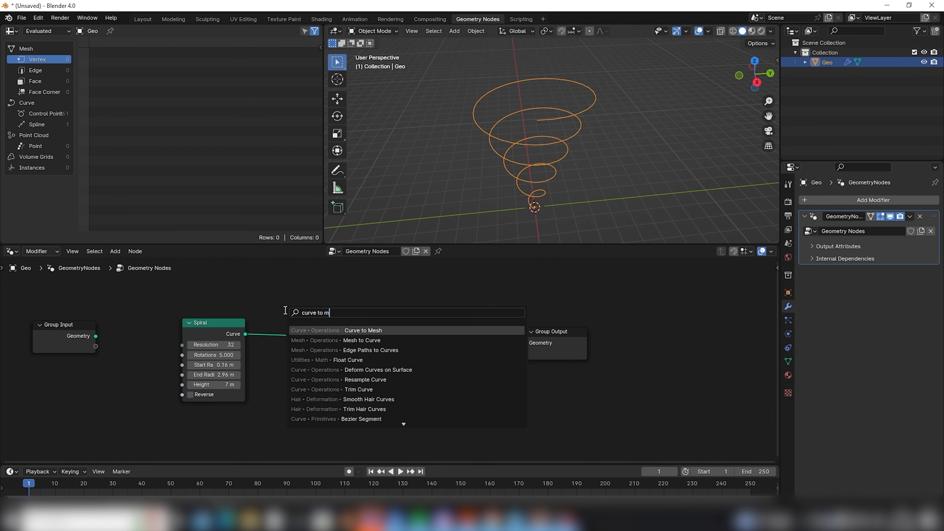
key("Return")
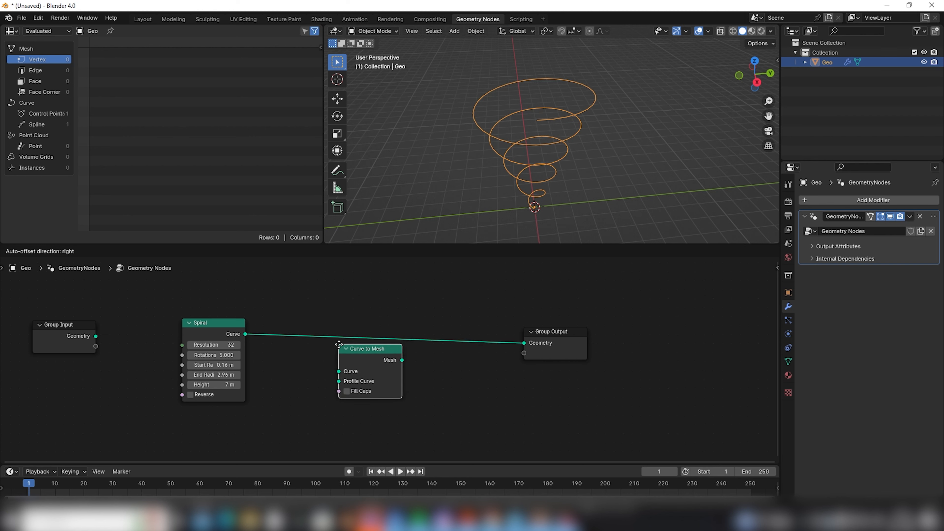
left_click(334, 332)
left_click_drag(229, 332, 233, 353)
left_click_drag(340, 334, 263, 378)
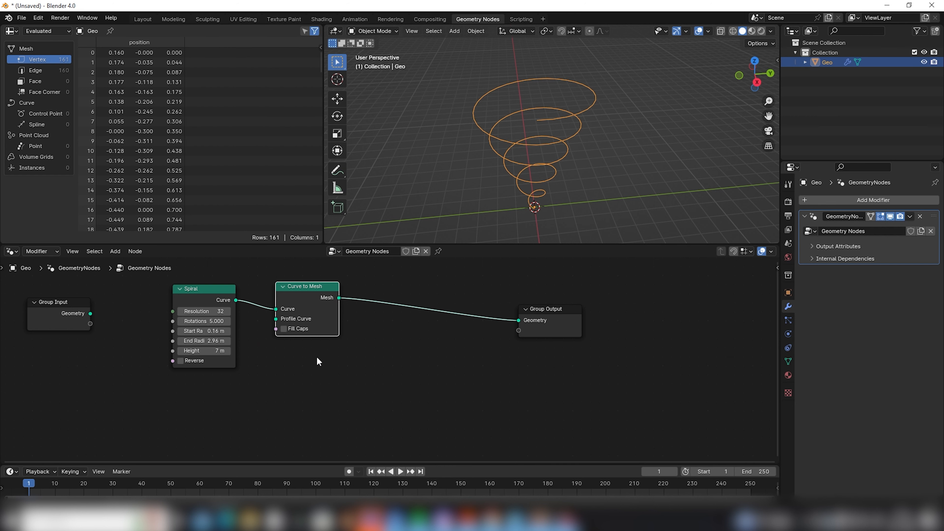
- Add a Curve Circle node and connect its Curve to the Profile Curve input of Curve to Mesh
key("shift+a")
type("curve cirl")
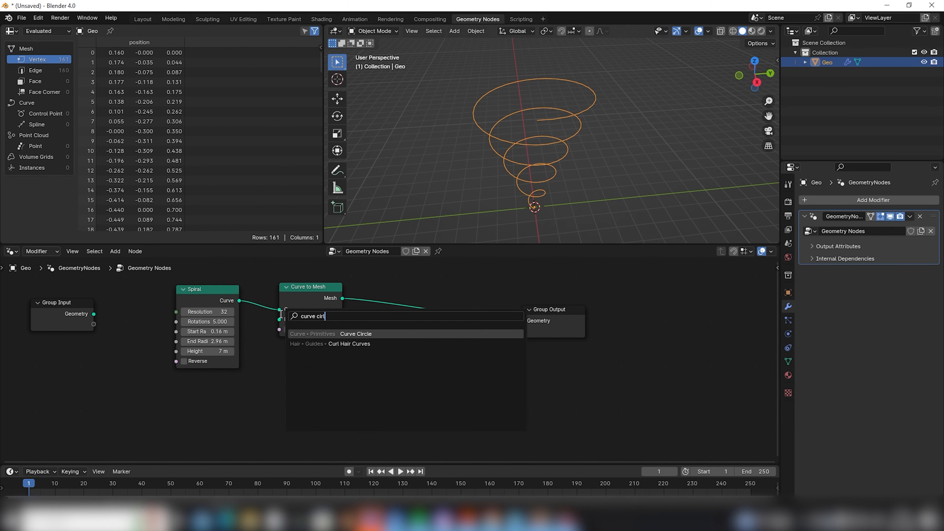
key("Return")
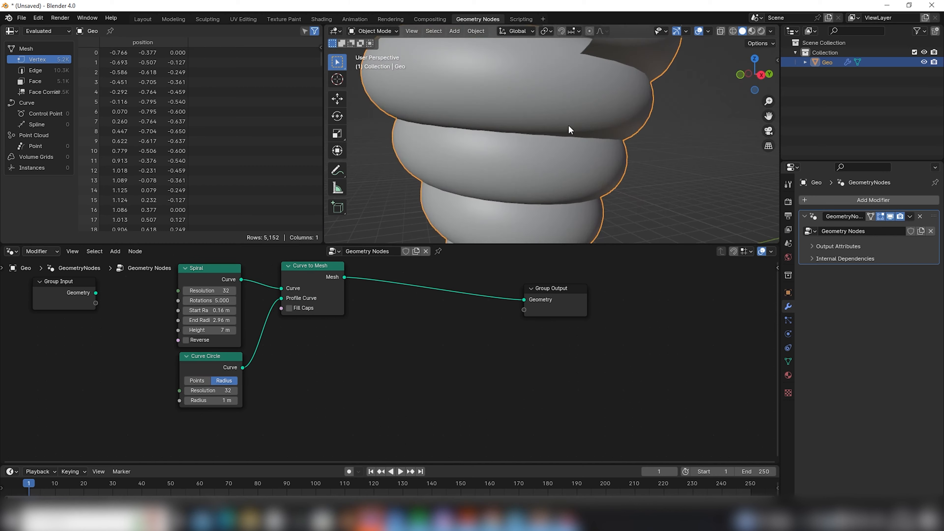
- Reduce the Curve Circle's radius to 0.71 m and inspect the thinner spiral tube
middle_click_drag(568, 125, 551, 157, "alt")
scroll(549, 175, "up", 3)
scroll(559, 174, "down", 3)
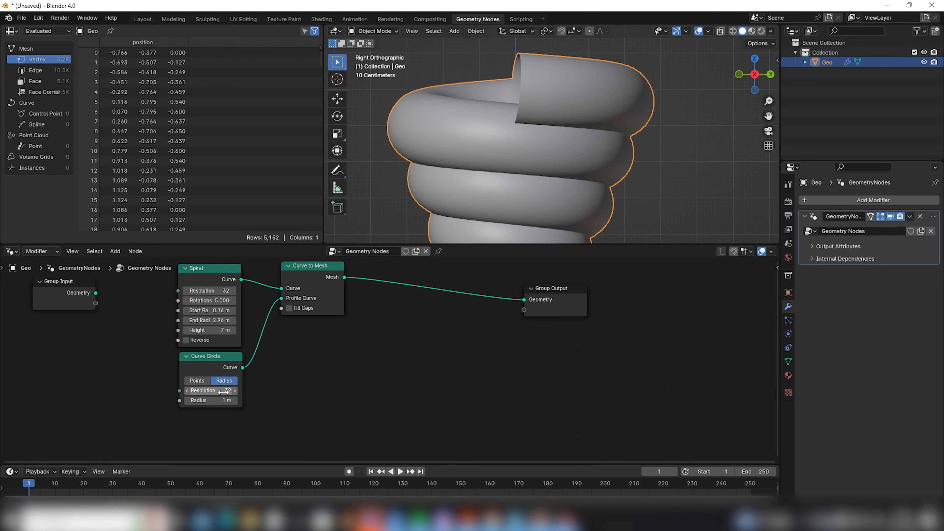
left_click_drag(196, 403, 168, 403)
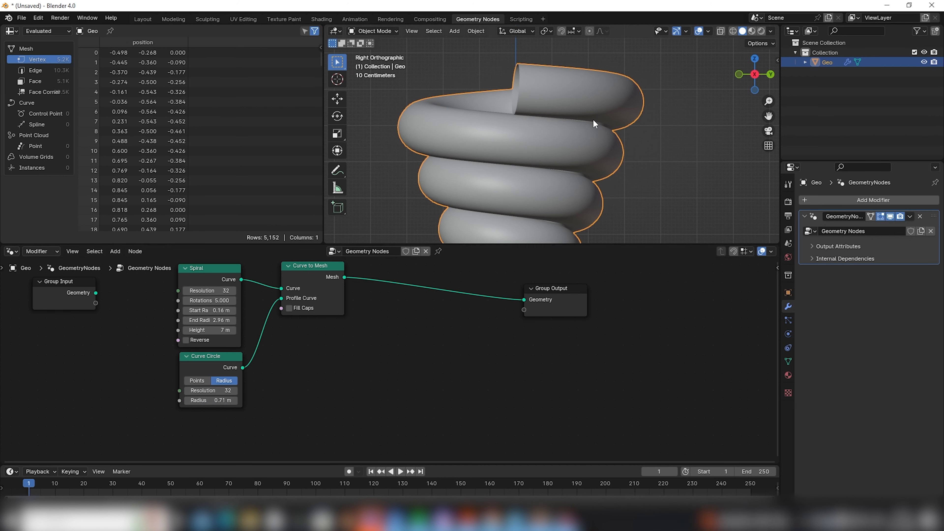
middle_click_drag(526, 178, 516, 89, "shift")
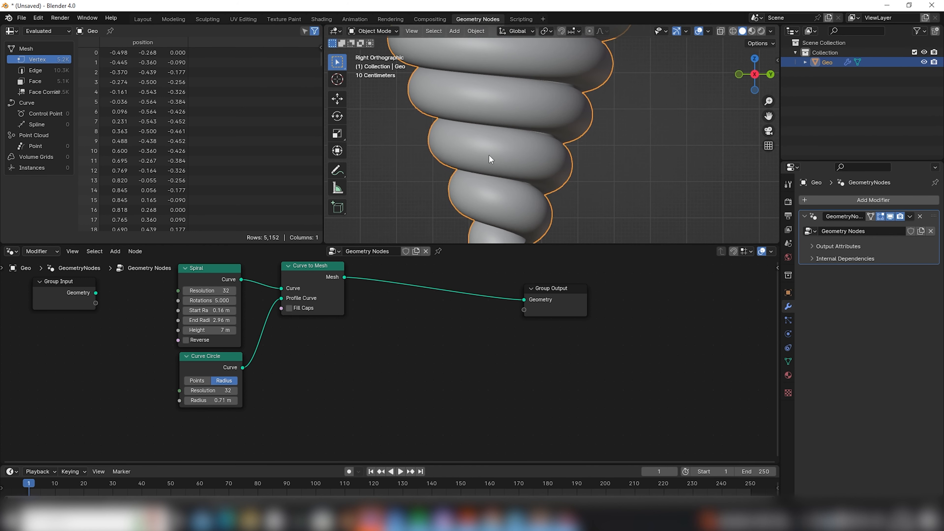
middle_click_drag(510, 160, 503, 206, "shift")
middle_click_drag(496, 63, 512, 118, "shift")
- Insert a Distribute Points on Faces node between Curve to Mesh and Group Output, and align Group Output beside it
middle_click_drag(444, 261, 360, 286)
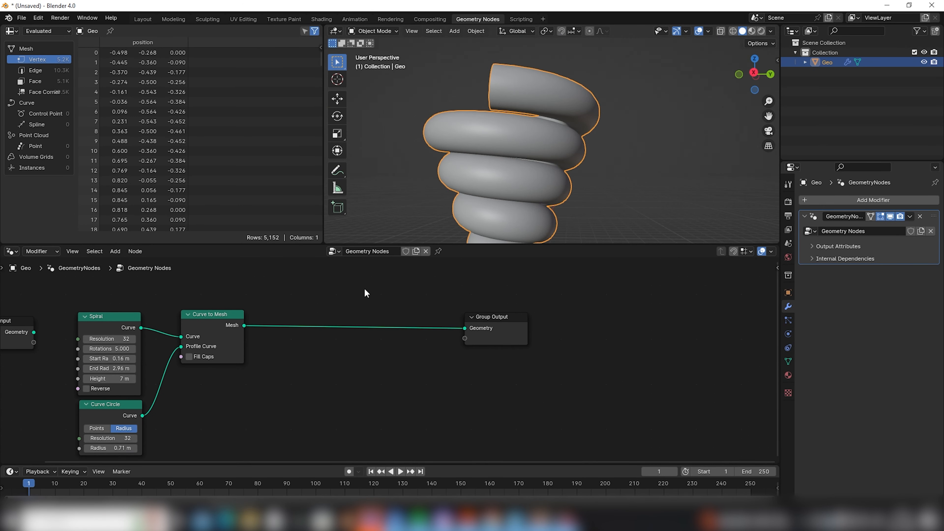
key("shift+a")
type("dist")
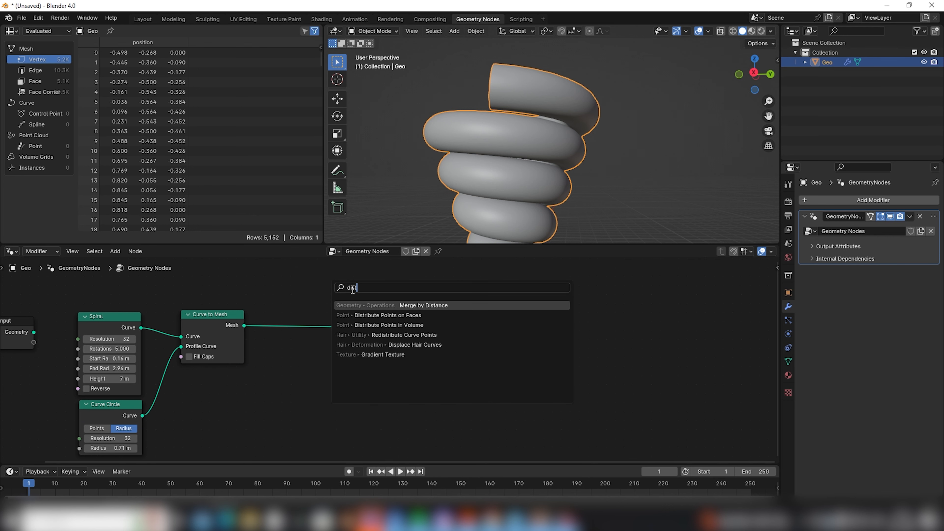
type("ri")
key("Return")
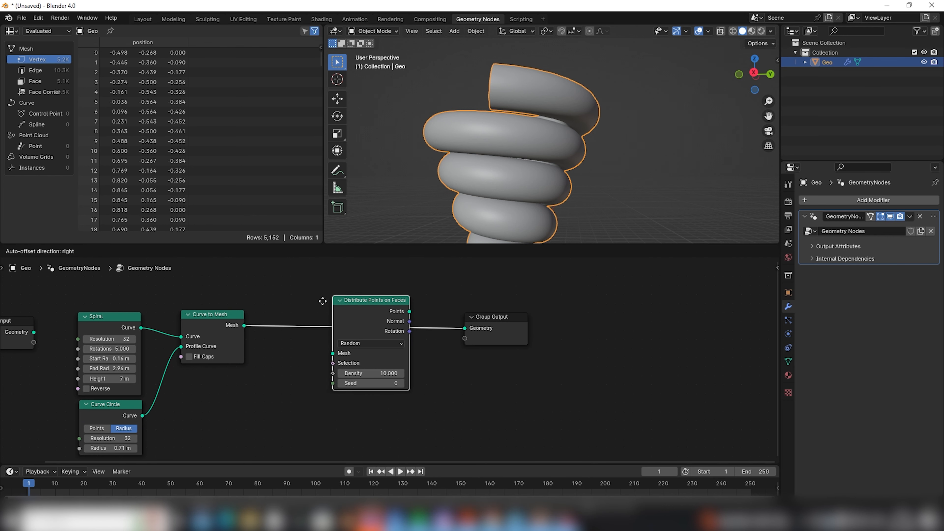
left_click(300, 313)
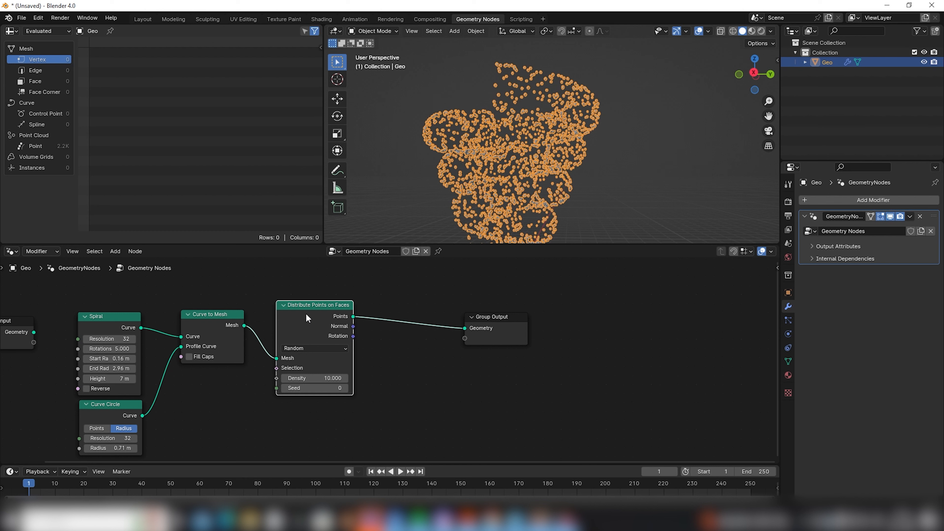
left_click_drag(498, 324, 475, 313)
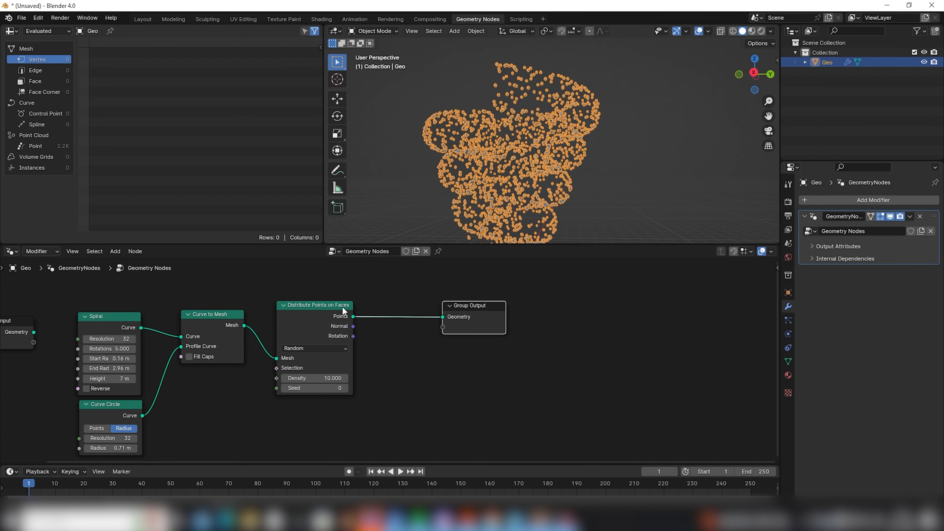
- Set the Density of Distribute Points on Faces to 30
middle_click_drag(340, 402, 341, 401)
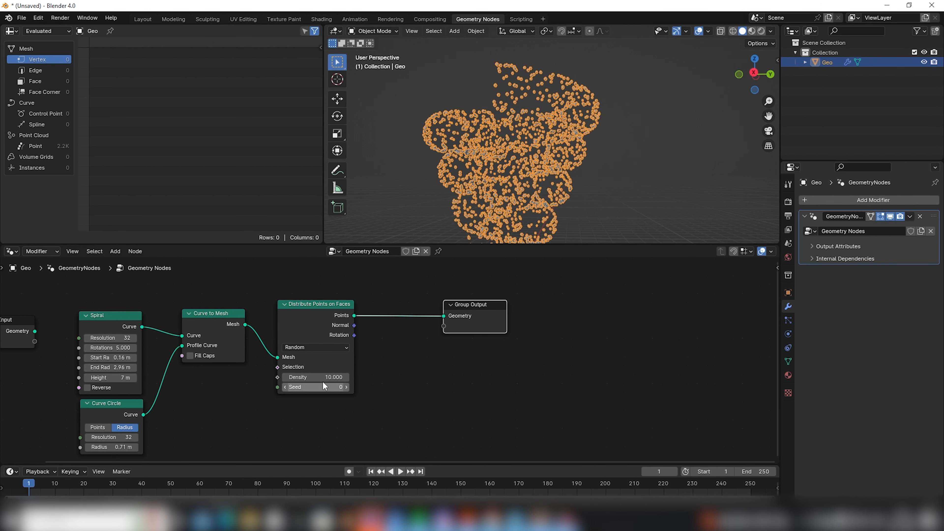
middle_click_drag(520, 167, 411, 327)
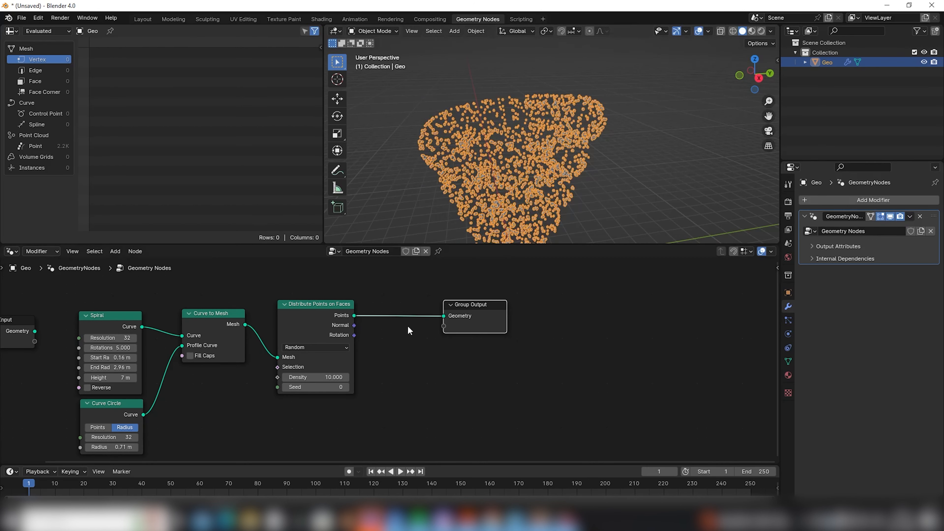
left_click(316, 377)
type("30")
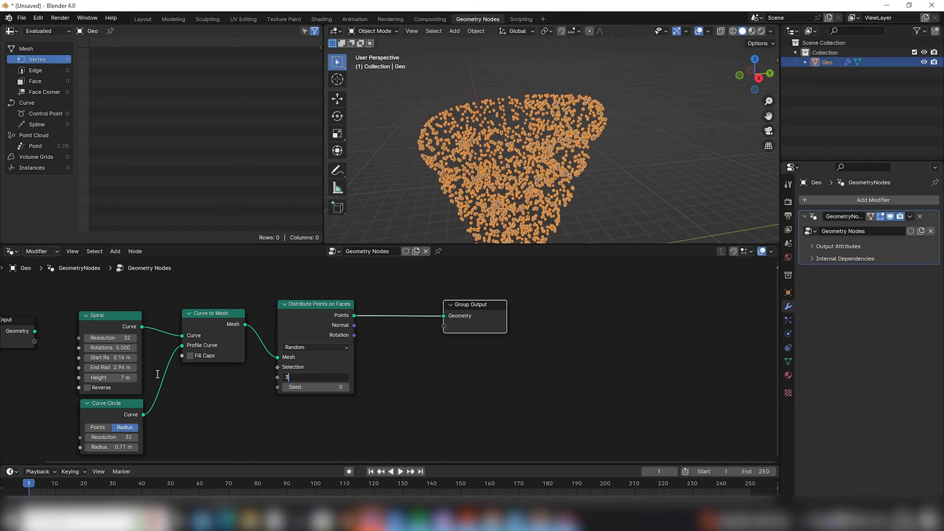
key("Return")
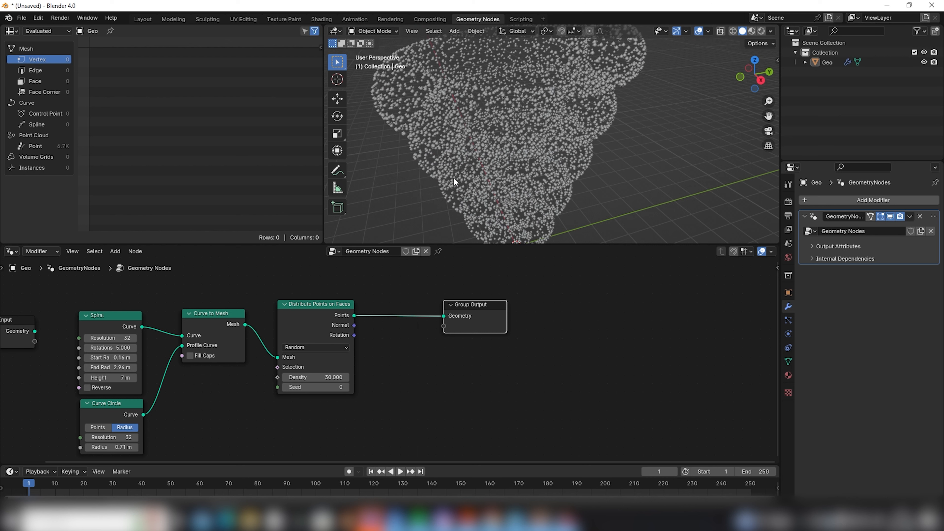
- Add a Sample Curve node below Distribute Points on Faces and connect the Spiral's Curve to its Curves input
middle_click_drag(436, 352, 446, 333)
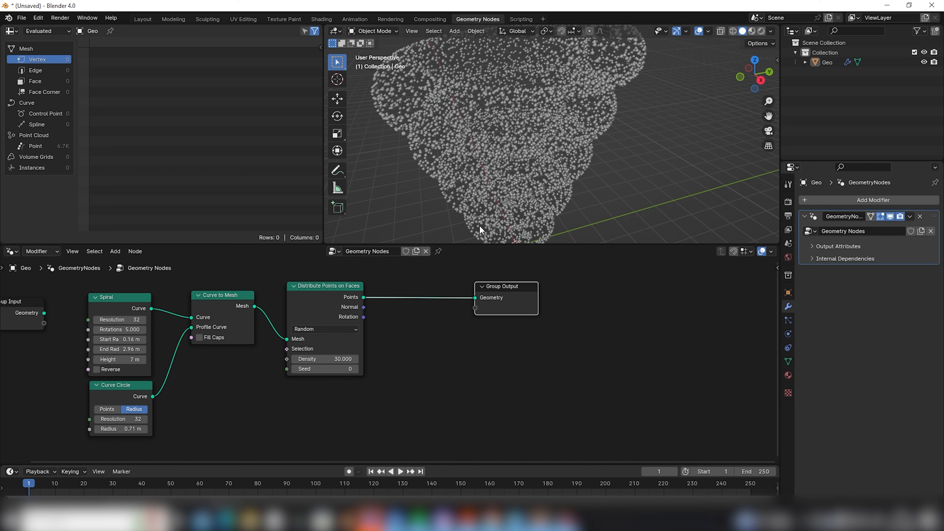
middle_click_drag(352, 428, 374, 405)
key("shift+a")
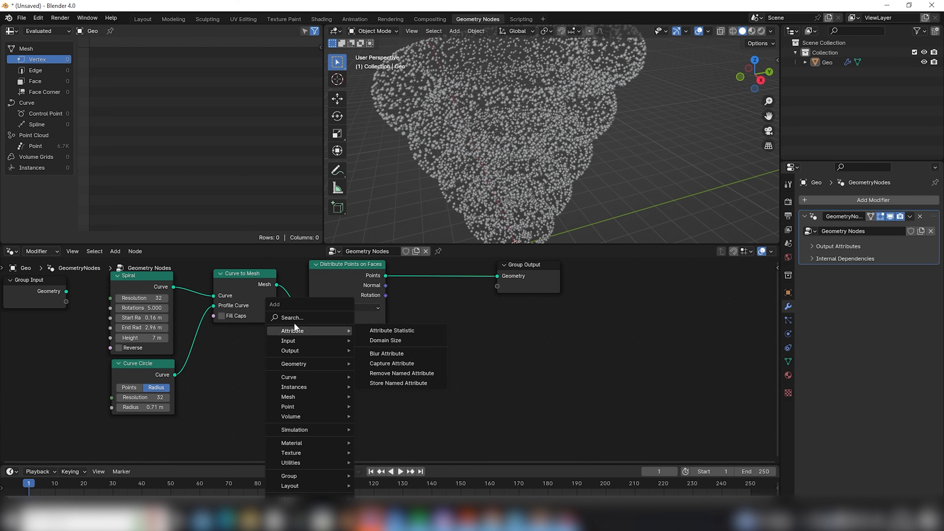
left_click(294, 322)
type("sample")
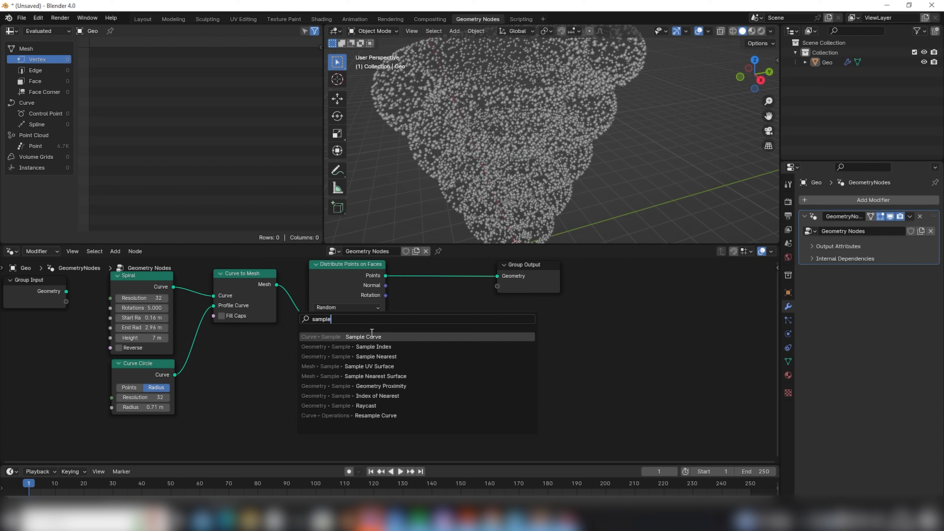
left_click(372, 335)
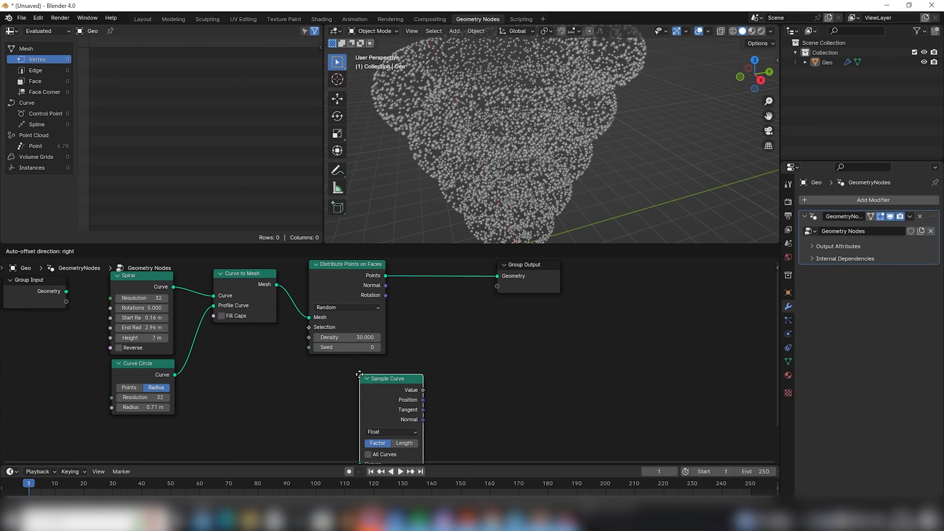
left_click(369, 390)
scroll(366, 387, "down", 1)
middle_click_drag(354, 370, 326, 347)
scroll(392, 380, "down", 2)
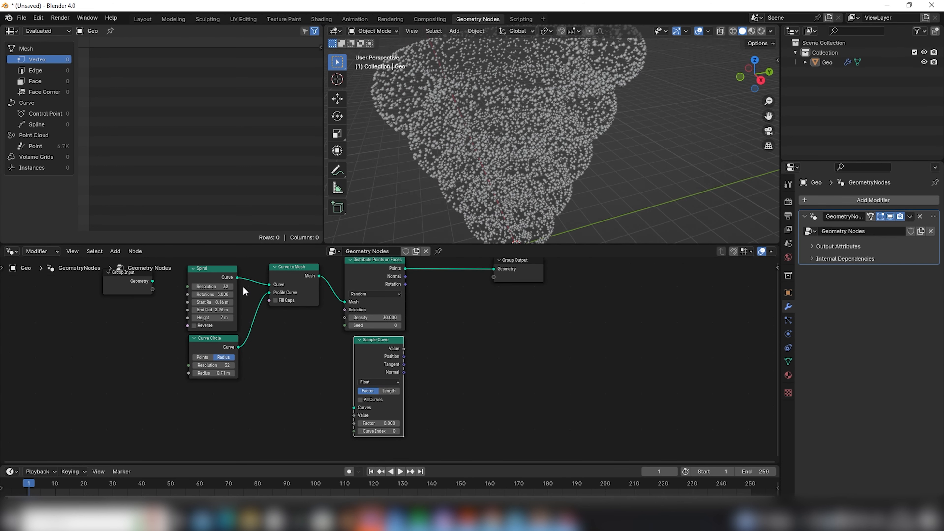
left_click_drag(237, 276, 359, 408)
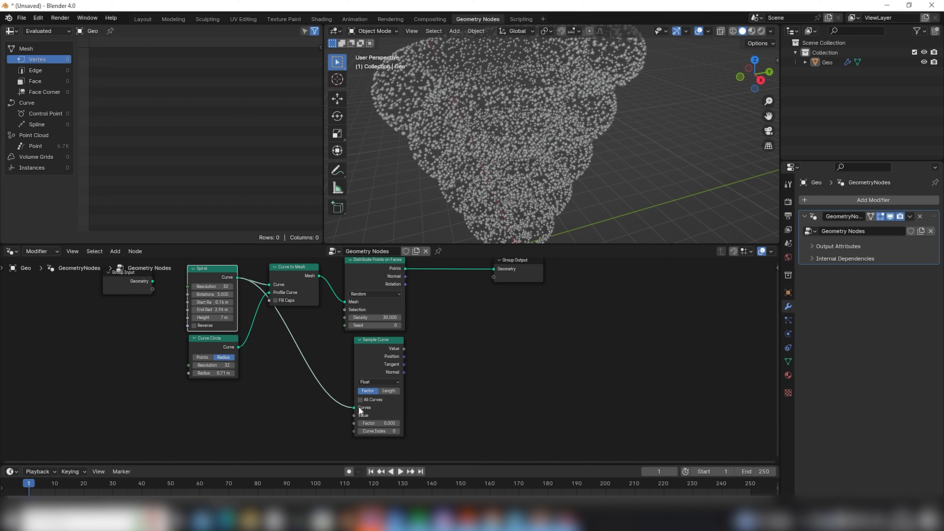
- Examine the outputs and settings of the Sample Curve node
middle_click_drag(365, 403, 349, 376)
scroll(409, 333, "up", 2)
middle_click_drag(410, 332, 381, 330)
scroll(394, 307, "up", 3)
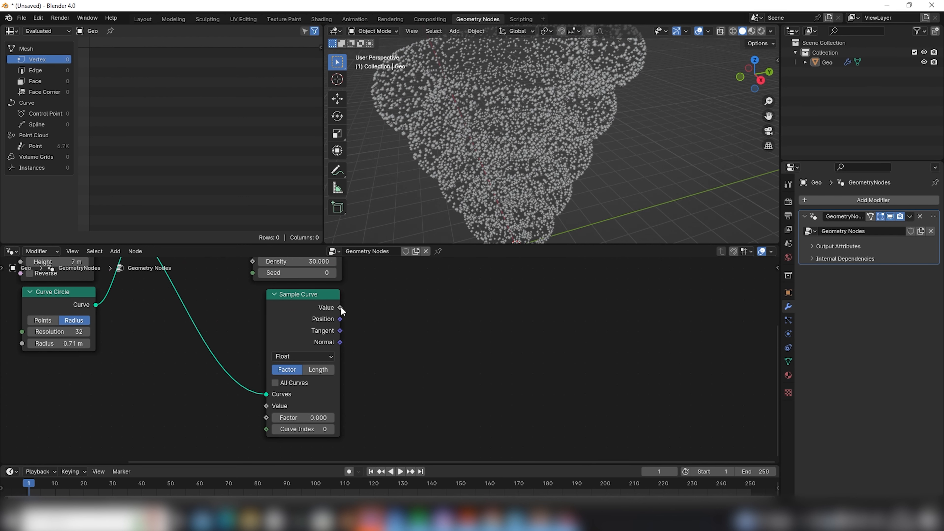
mouse_move(341, 308)
left_mouse_down()
mouse_move(367, 312)
mouse_move(352, 306)
left_mouse_up()
scroll(331, 346, "down", 2)
middle_click_drag(330, 369, 311, 394)
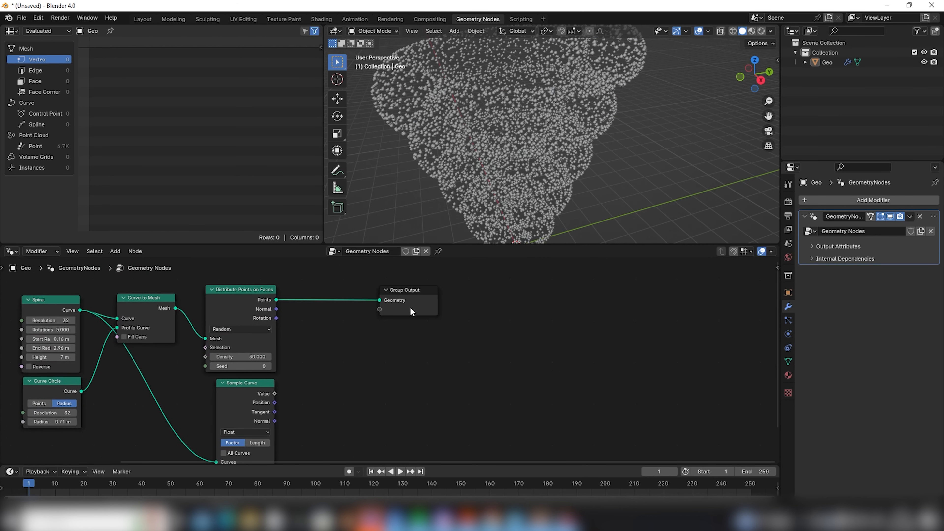
- Make room before Group Output and insert a Set Position node on the link from Distribute Points on Faces
scroll(410, 307, "up", 1)
left_click_drag(410, 308, 455, 325)
middle_click_drag(317, 366, 286, 376)
left_click_drag(412, 304, 457, 313)
left_click_drag(437, 312, 480, 301)
middle_click_drag(279, 336, 290, 351)
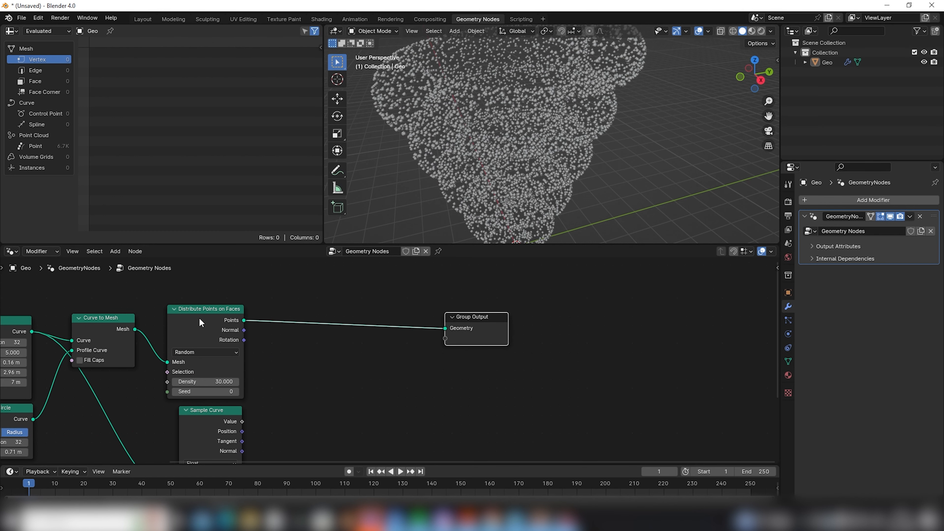
key("shift+a")
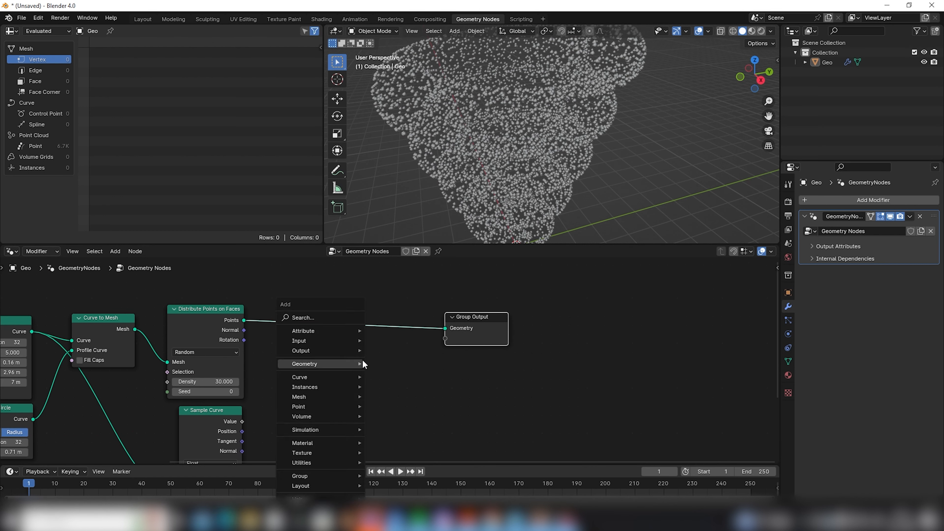
mouse_move(322, 330)
type("set pos")
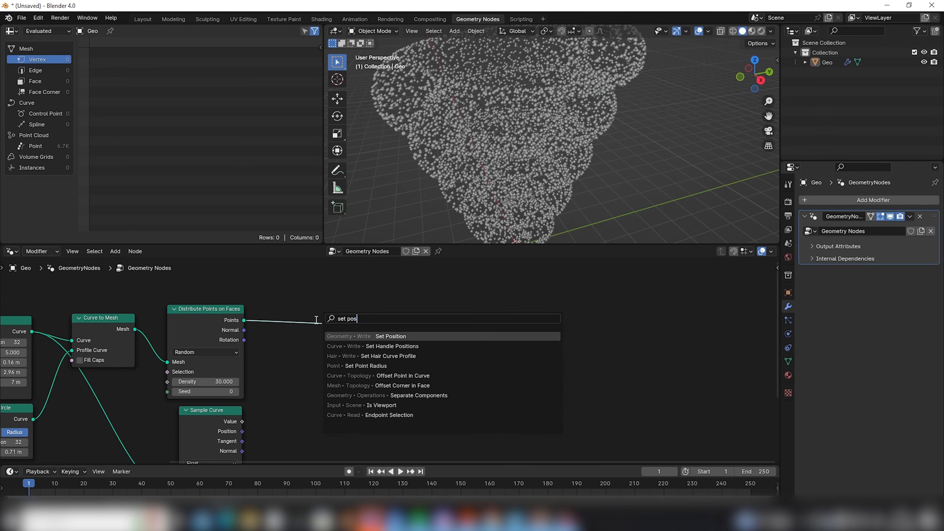
key("Return")
middle_click_drag(349, 376, 371, 312)
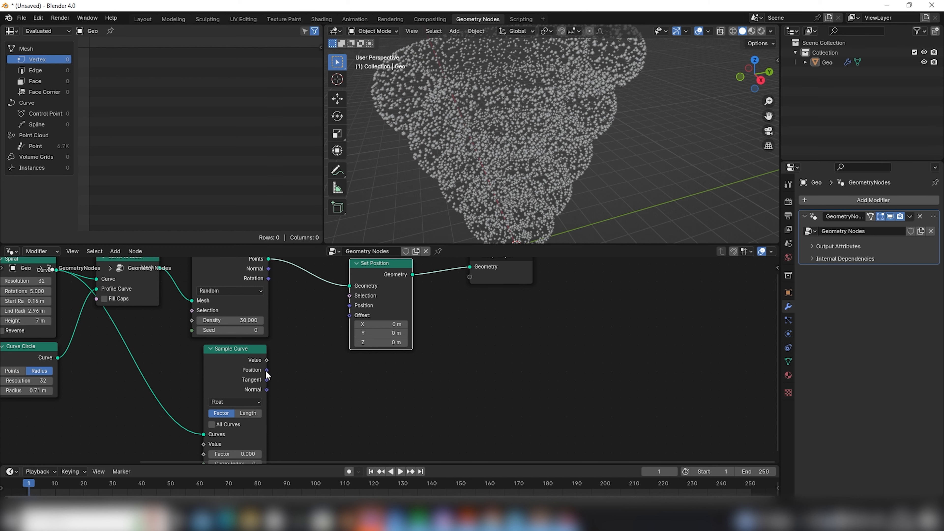
- Connect the Position output of Sample Curve to the Position input of Set Position
middle_click_drag(304, 351, 297, 364)
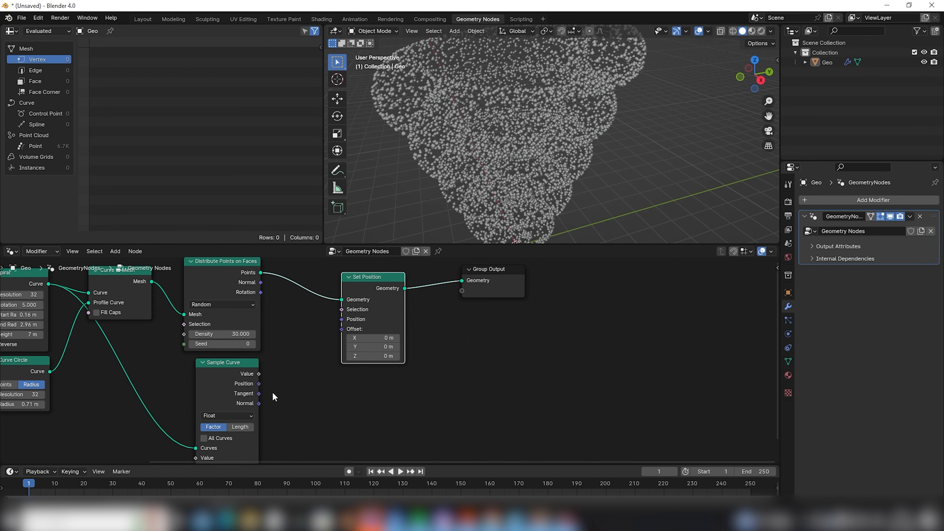
left_click_drag(259, 384, 342, 320)
mouse_move(564, 143)
middle_mouse_down()
mouse_move(562, 172)
mouse_move(553, 131)
middle_mouse_up()
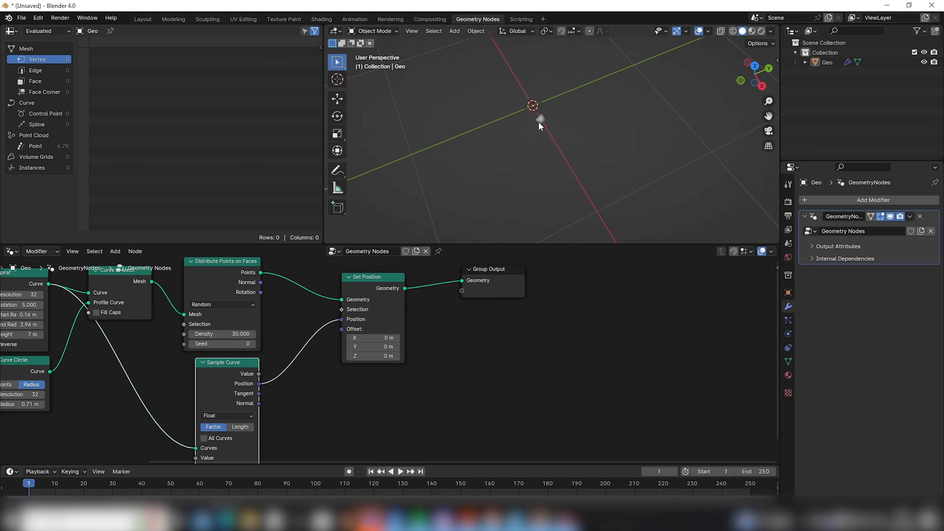
- Show the point cloud's Point data in the spreadsheet and compare it with the points in the viewport
middle_click_drag(427, 313, 447, 279)
middle_click_drag(585, 139, 577, 130)
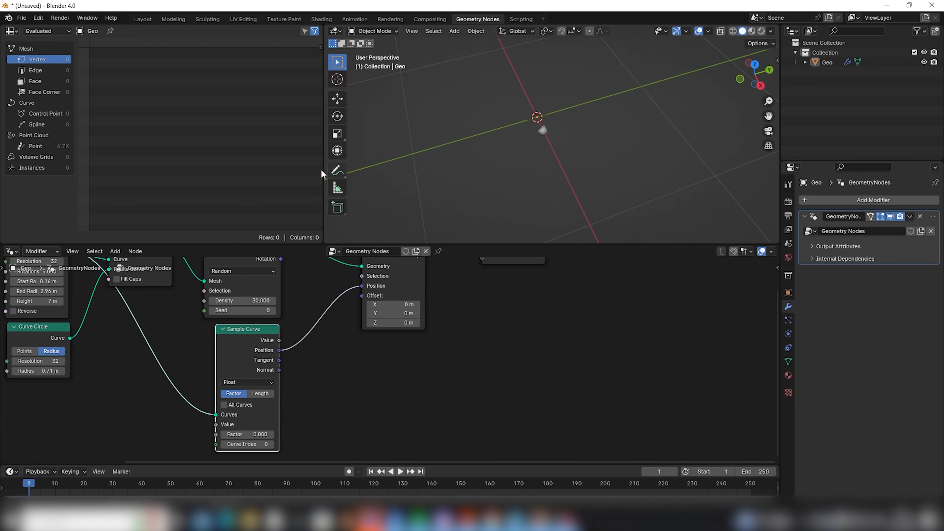
left_click(37, 146)
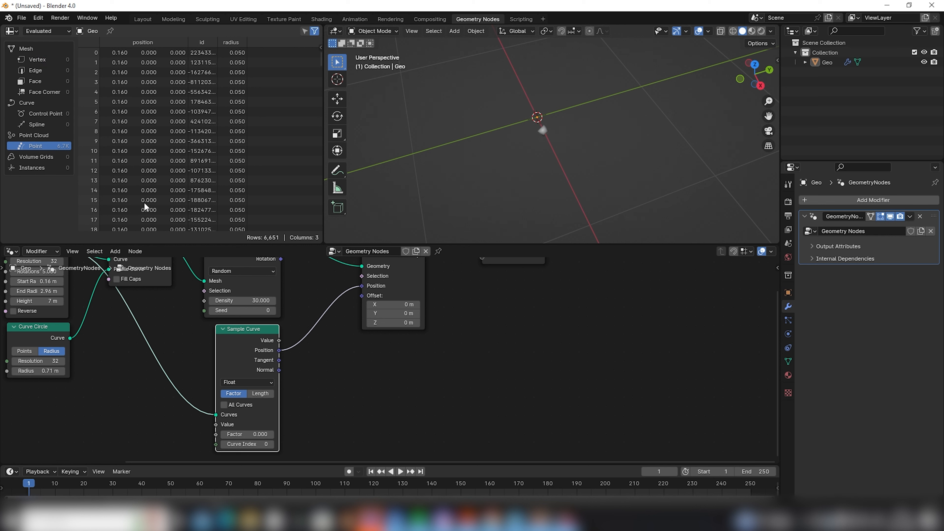
middle_click_drag(569, 164, 510, 149)
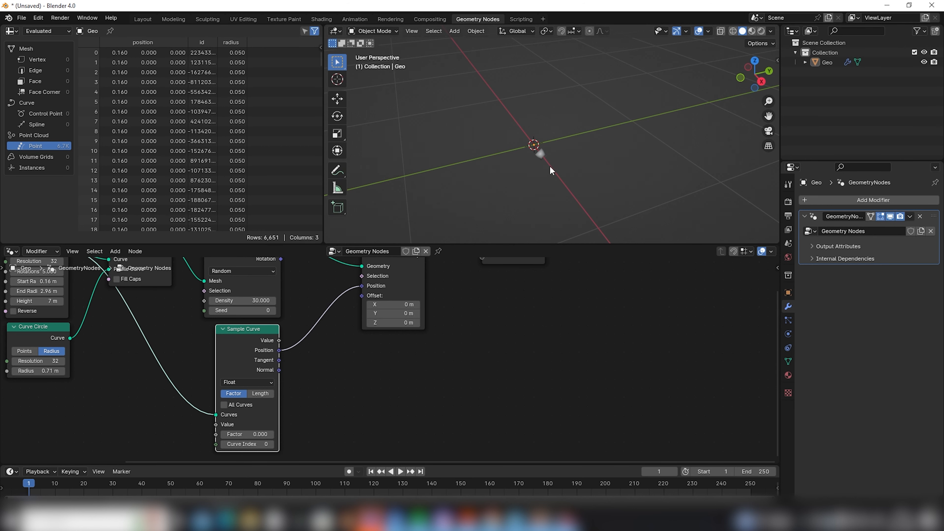
- Raise the Factor of Sample Curve to 0.125 to shift the sampled position along the spiral
middle_click_drag(252, 344, 347, 292)
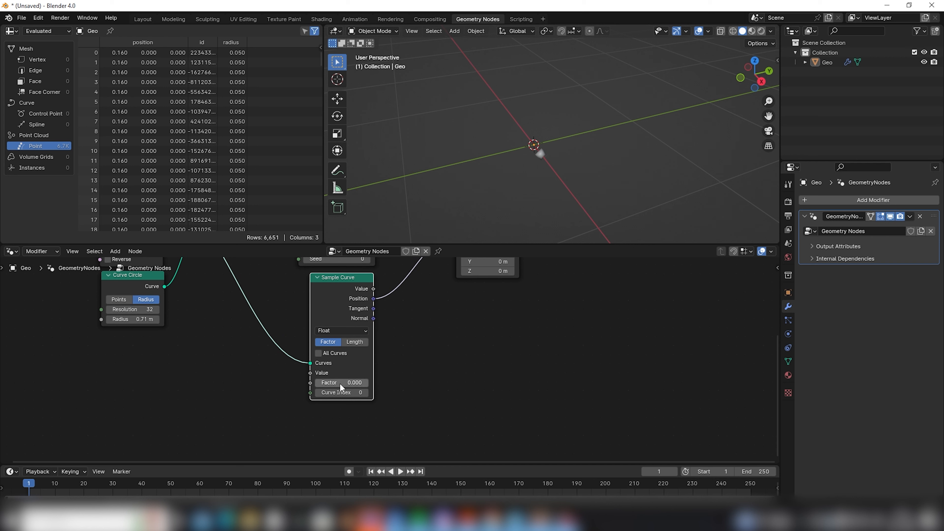
left_click_drag(341, 384, 343, 383)
middle_click_drag(535, 160, 542, 185)
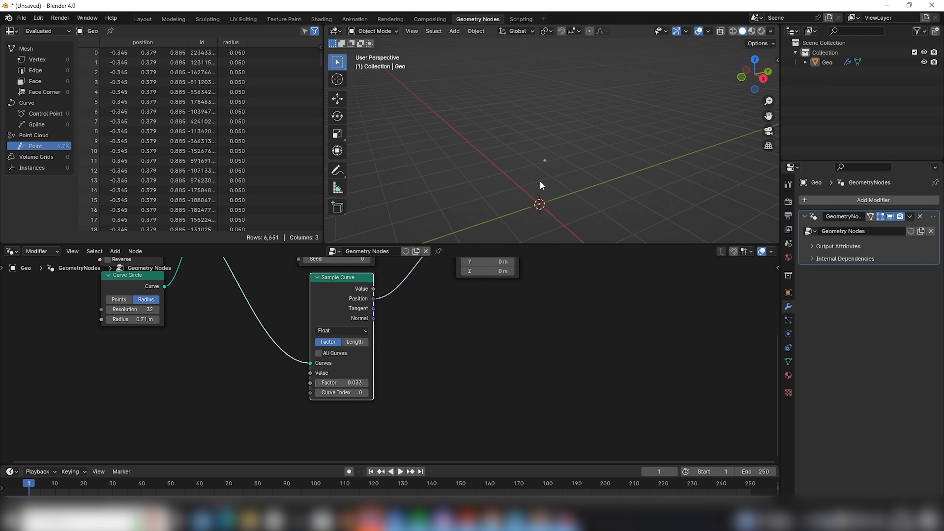
left_click_drag(341, 383, 346, 383)
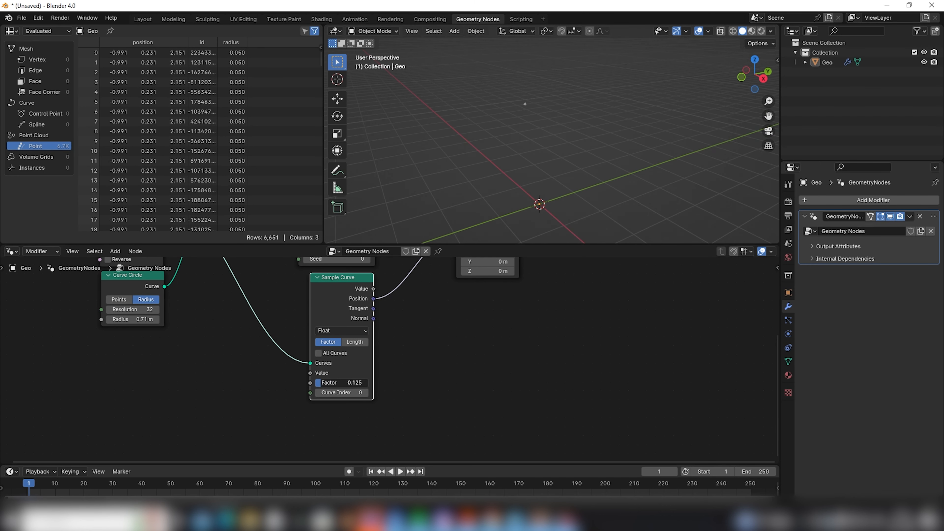
- Add a Random Value node and connect its Value to the Factor input of Sample Curve
key("shift+a")
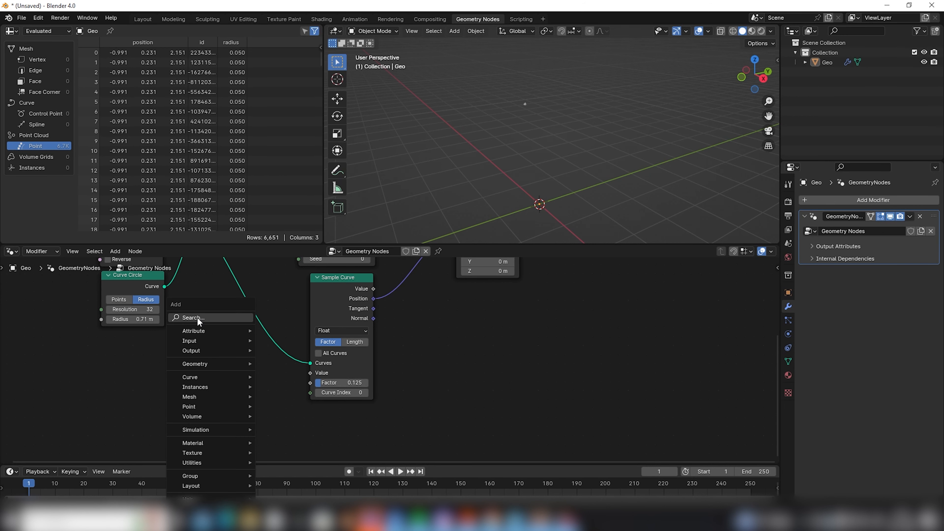
left_click(190, 316)
type("random")
key("Return")
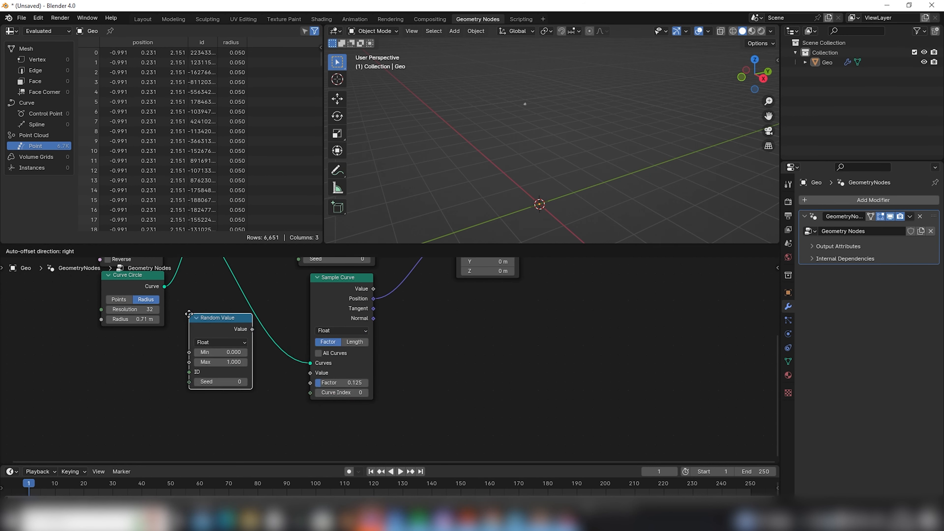
left_click(183, 356)
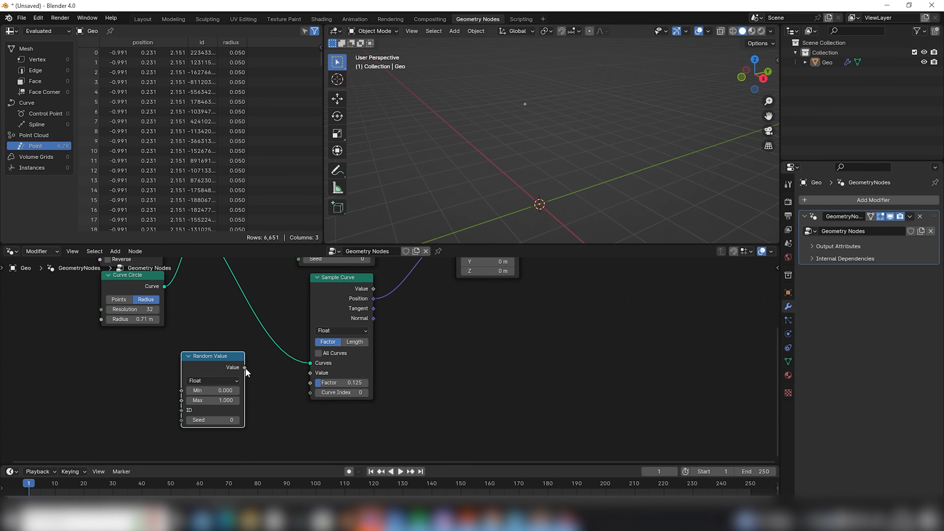
left_click_drag(245, 367, 310, 383)
- Examine the points along the spiral from several angles and review the node connections
scroll(554, 158, "down", 3)
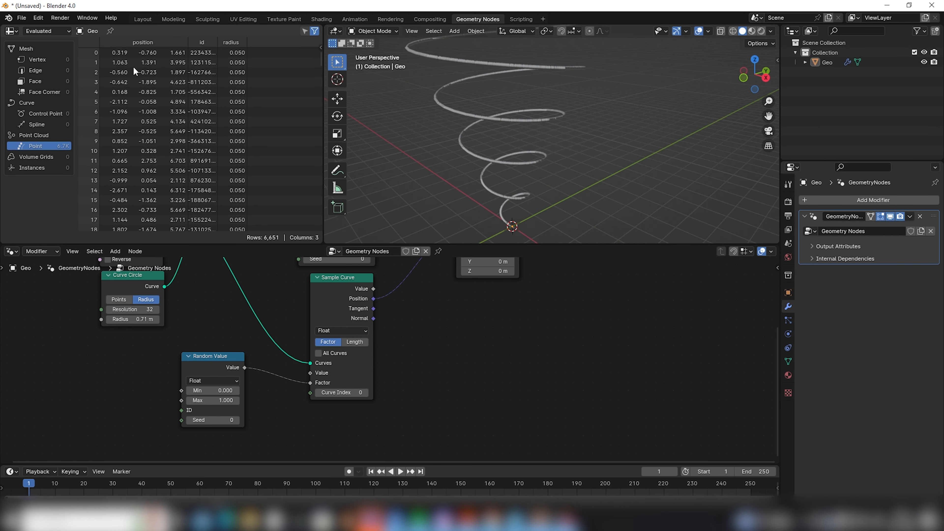
middle_click_drag(504, 167, 491, 138)
middle_click_drag(445, 331, 316, 447)
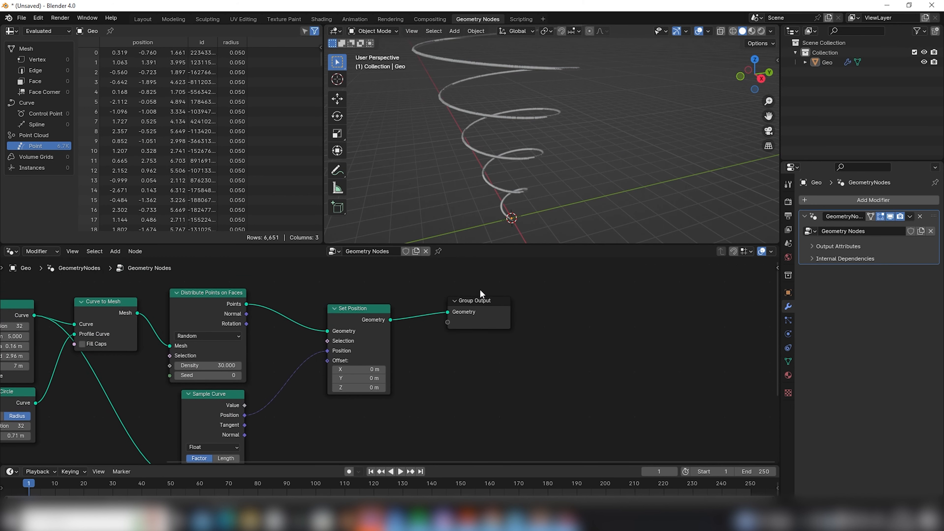
middle_click_drag(504, 203, 476, 157)
middle_click_drag(511, 96, 490, 126)
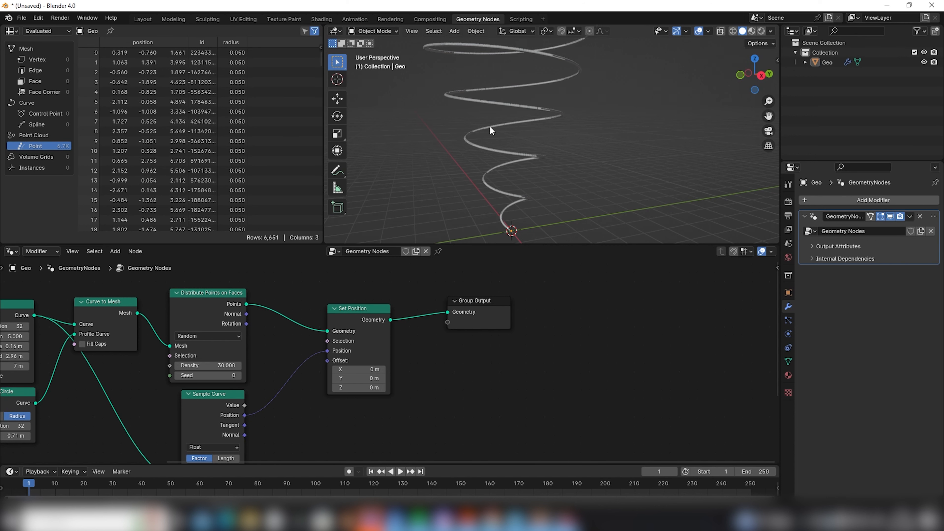
middle_click_drag(340, 378, 341, 331)
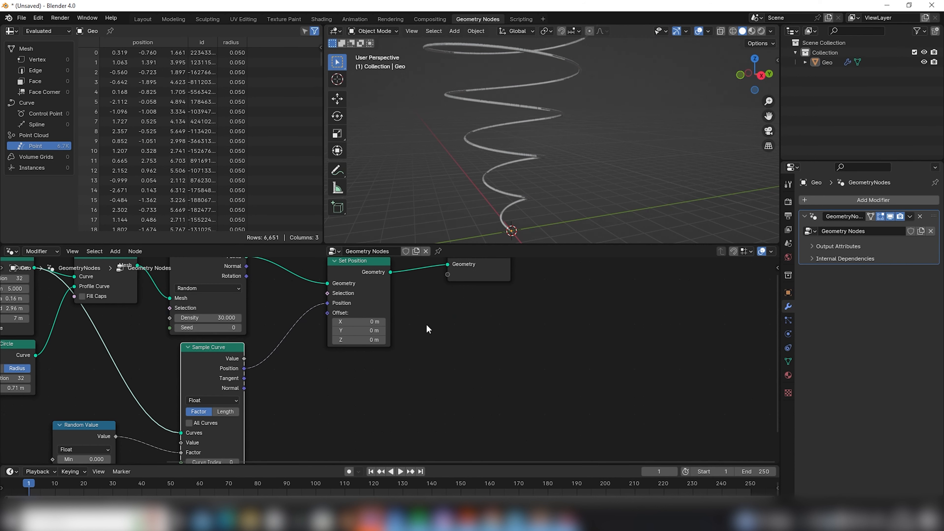
middle_click_drag(520, 227, 518, 241)
- Move the Random Value node closer to Sample Curve
middle_click_drag(126, 425, 153, 329)
left_click_drag(153, 329, 124, 360)
key("g")
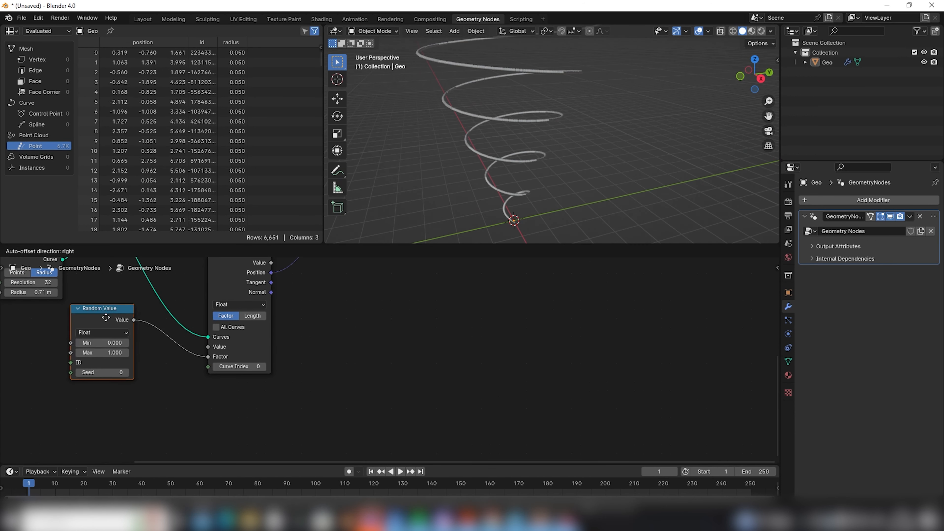
left_click(167, 357)
- Move Group Output farther away from Set Position to leave room in the node tree
middle_click_drag(364, 308, 279, 429)
scroll(308, 401, "down", 2)
left_click(366, 311)
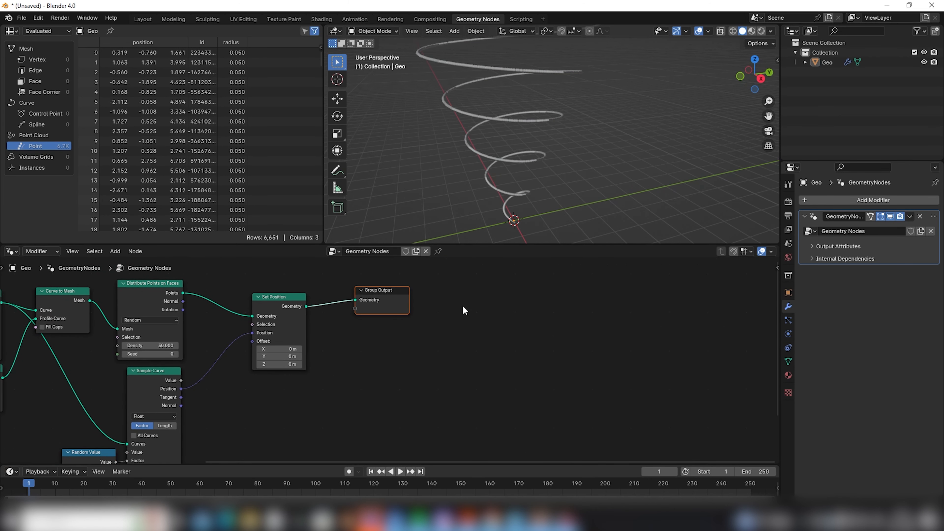
key("g")
left_click(423, 301)
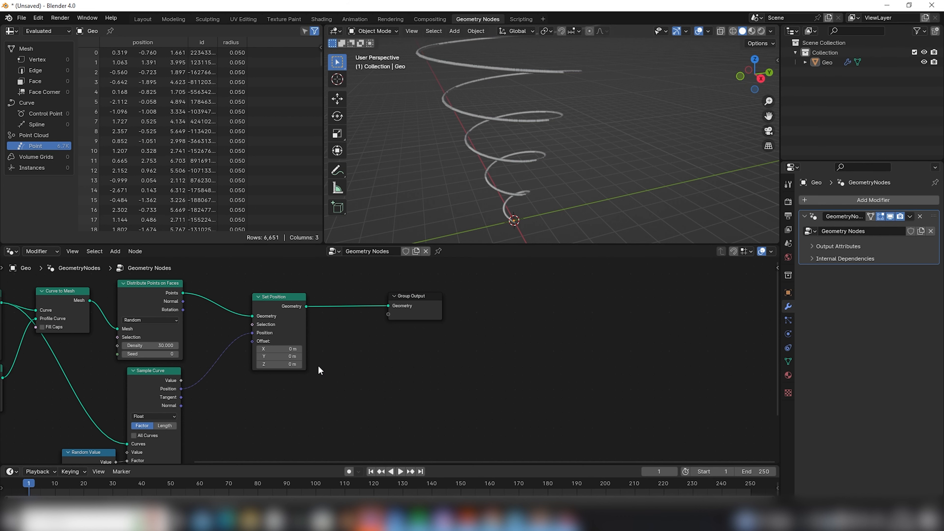
- Add a Noise Texture node and connect its Color output to the Offset input of Set Position
middle_click_drag(277, 411, 293, 362)
key("shift+a")
type("noise")
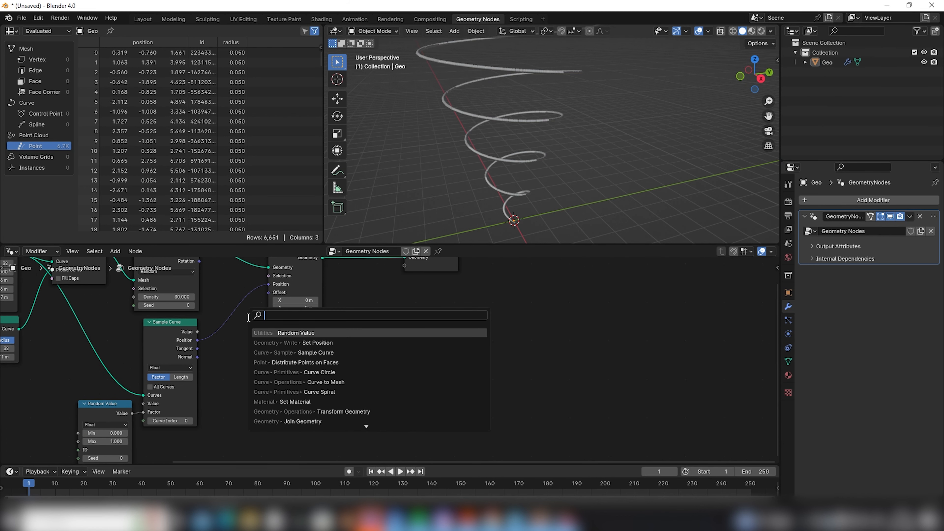
key("Return")
left_click_drag(231, 432, 287, 296)
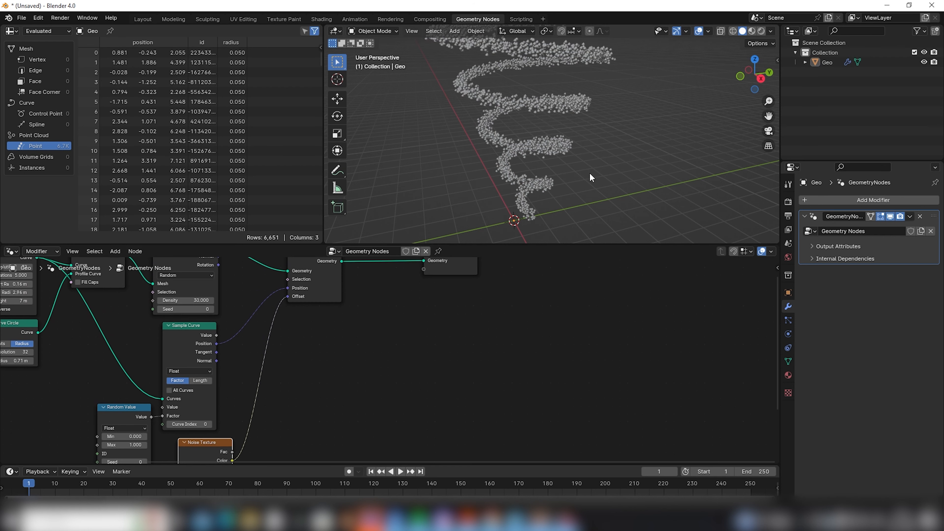
- Examine the noise-displaced points from the side view relative to the origin, along with the Noise Texture settings
middle_click_drag(589, 173, 548, 124)
scroll(531, 169, "up", 4)
scroll(588, 154, "down", 5)
scroll(557, 145, "up", 2)
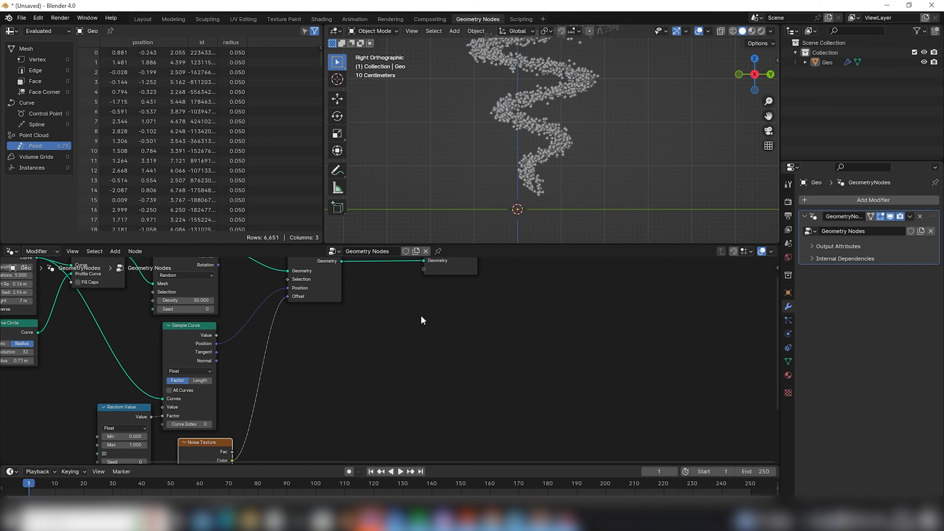
middle_click_drag(305, 435, 353, 343)
scroll(352, 344, "up", 2)
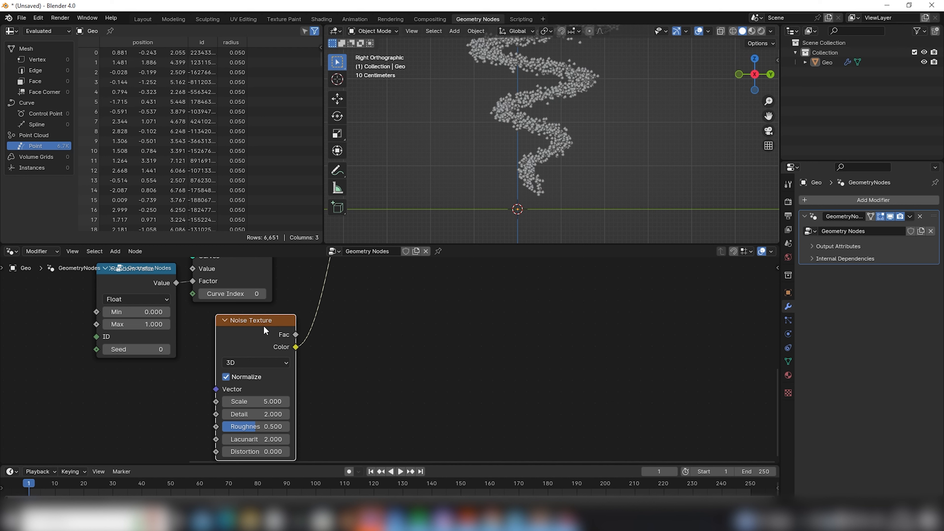
scroll(556, 179, "up", 3)
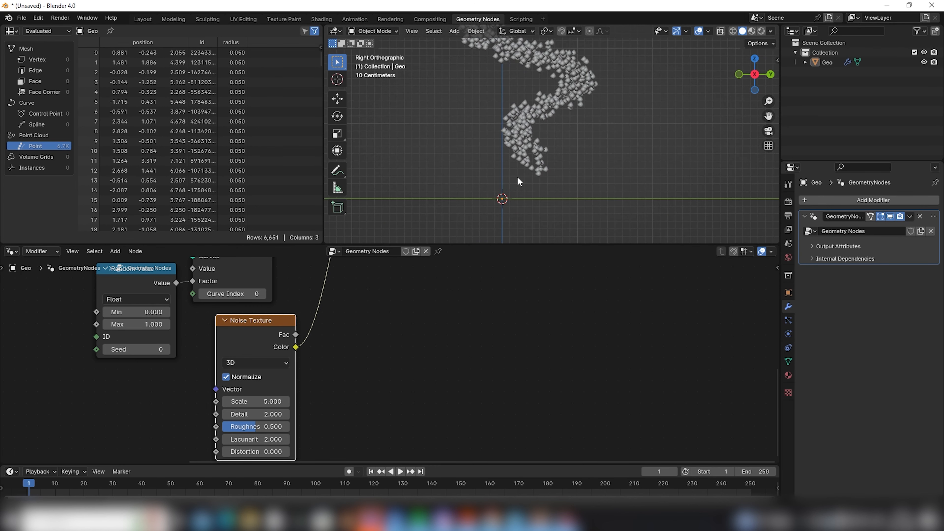
scroll(552, 139, "down", 5)
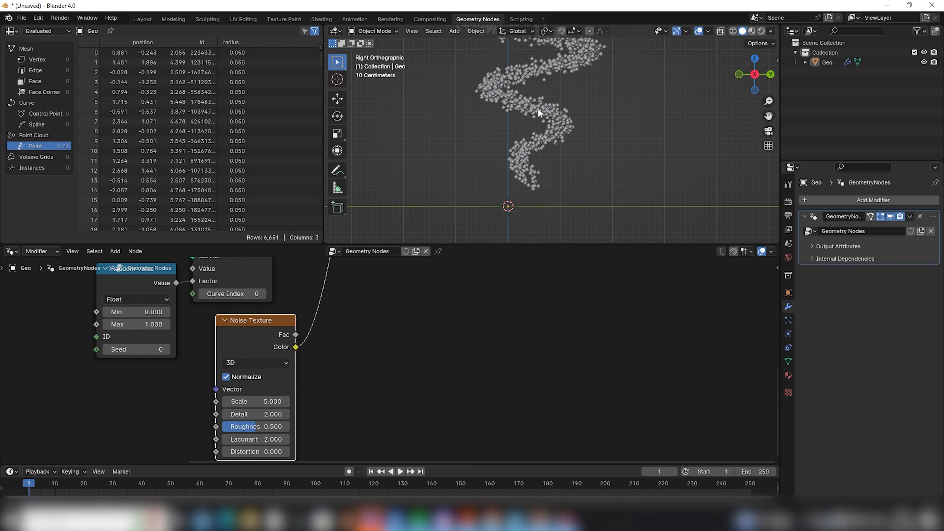
scroll(542, 112, "up", 6)
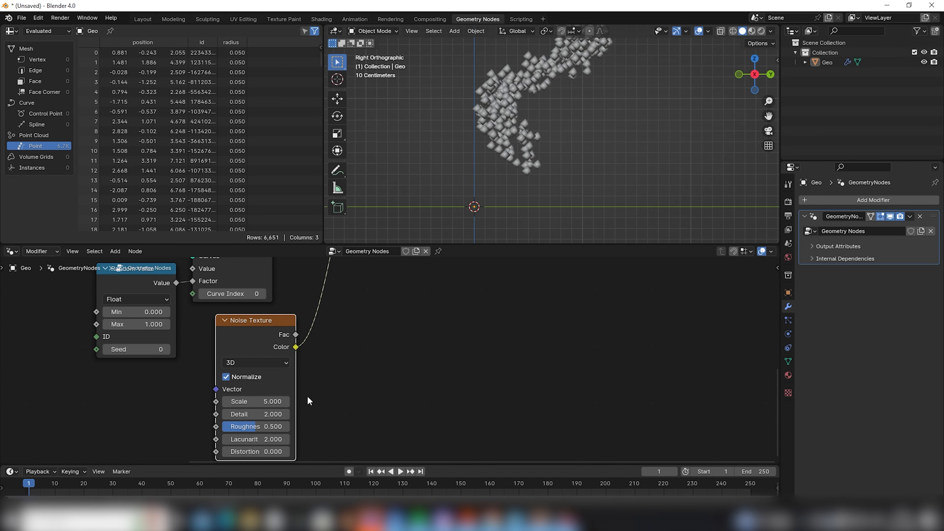
- Insert a Vector Math node on the link between the Noise Texture's Color and Set Position's Offset
middle_click_drag(340, 299, 260, 362)
left_click_drag(159, 388, 139, 382)
scroll(311, 360, "up", 1)
middle_click_drag(312, 360, 266, 417)
left_click(273, 349)
key("shift+a")
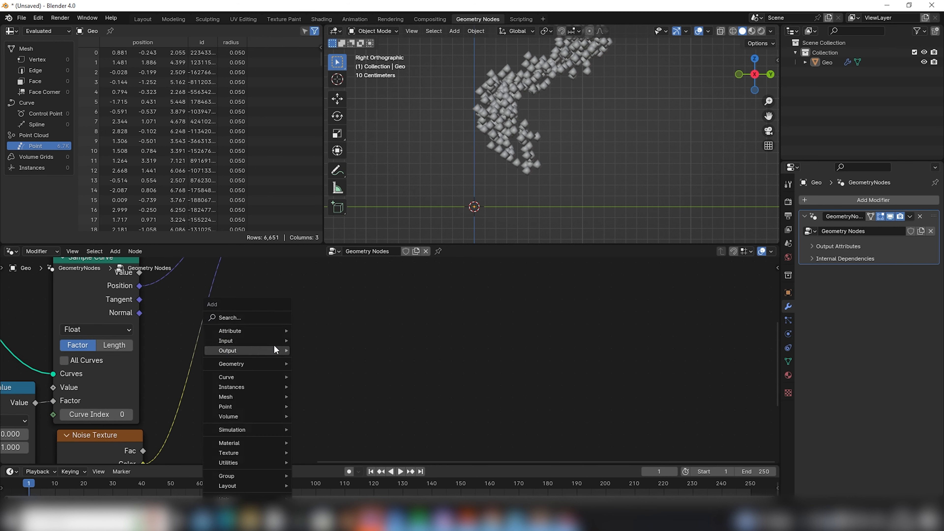
left_click(234, 316)
type("vecot ma")
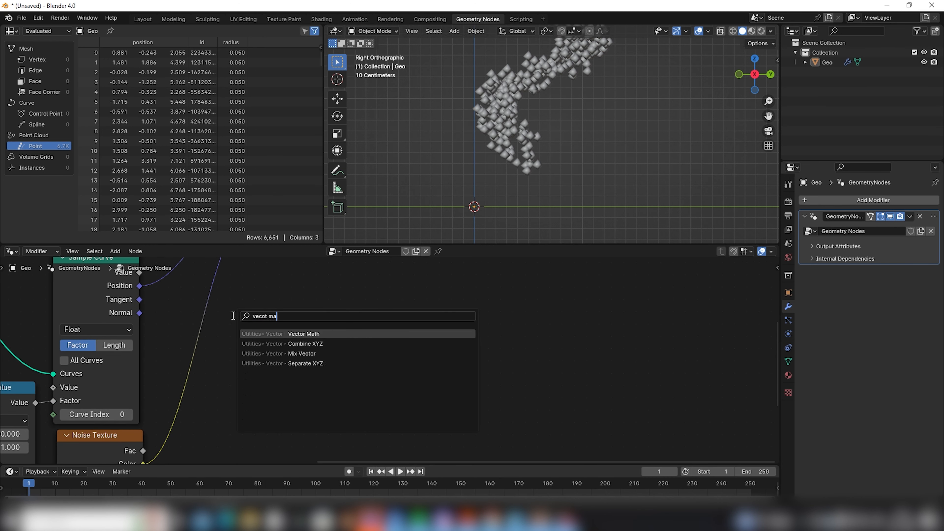
key("Return")
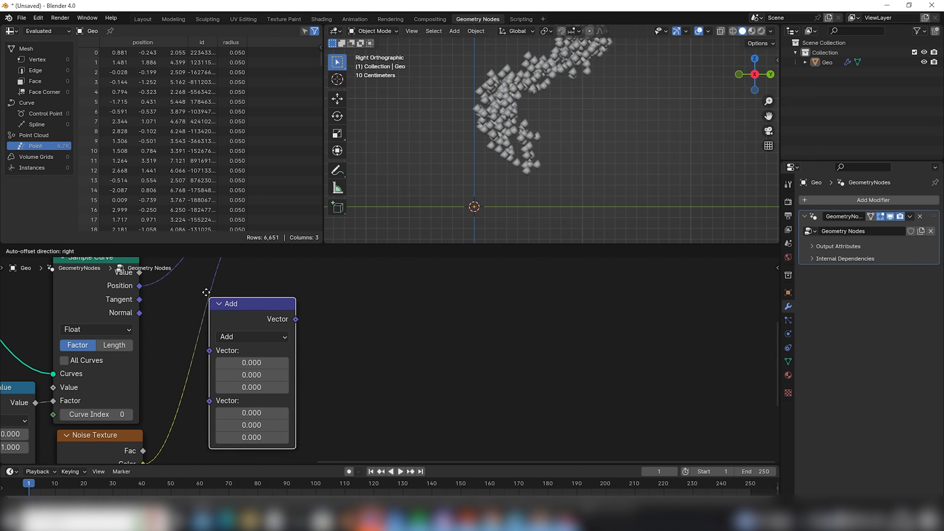
left_click(283, 333)
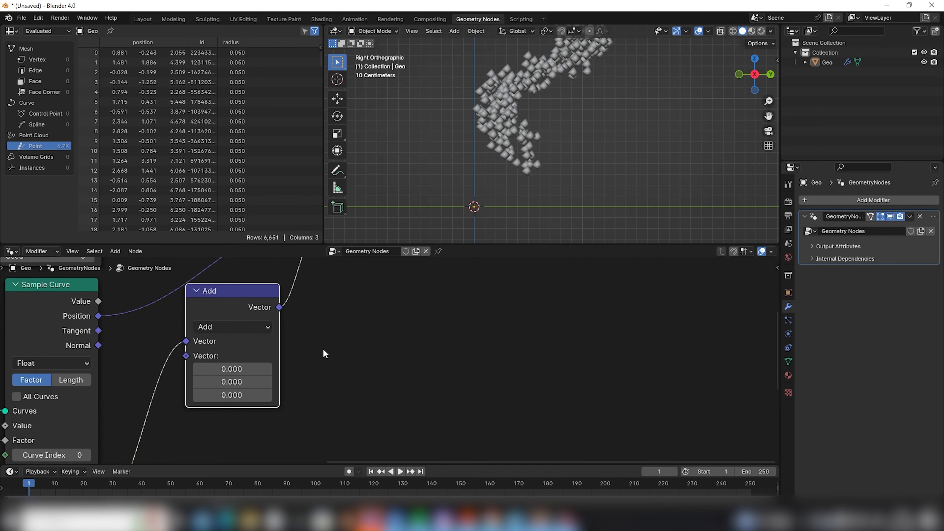
- Change the Vector Math operation to Subtract and set all three components of its second vector to 0.5
left_click(243, 329)
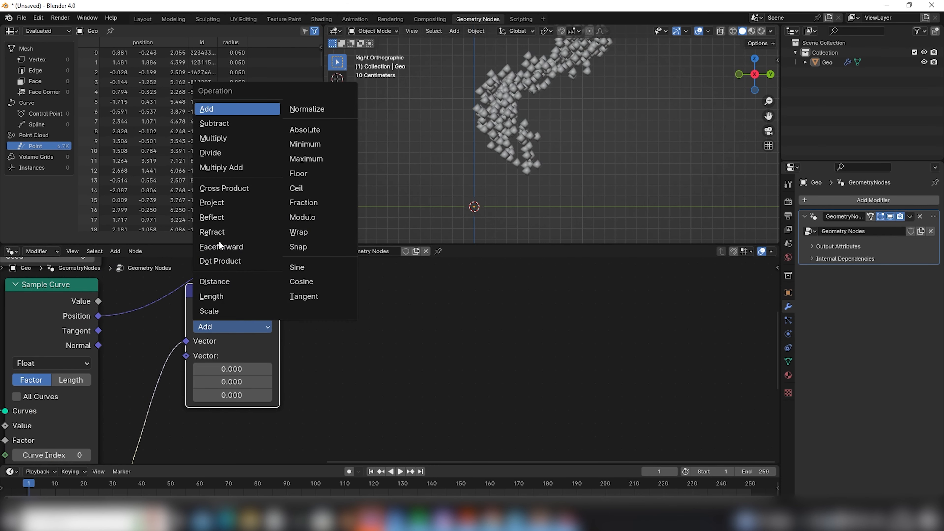
left_click(217, 123)
double_click(239, 370)
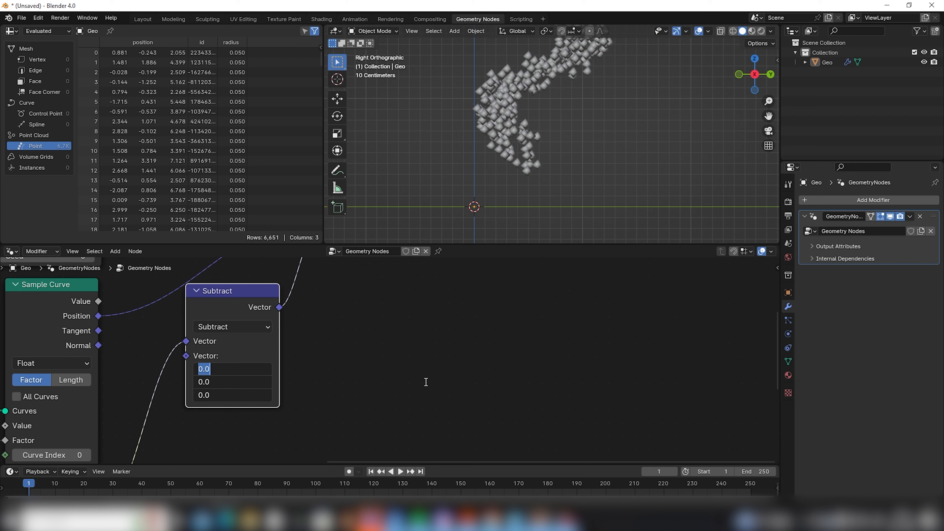
type(".5")
key("Return")
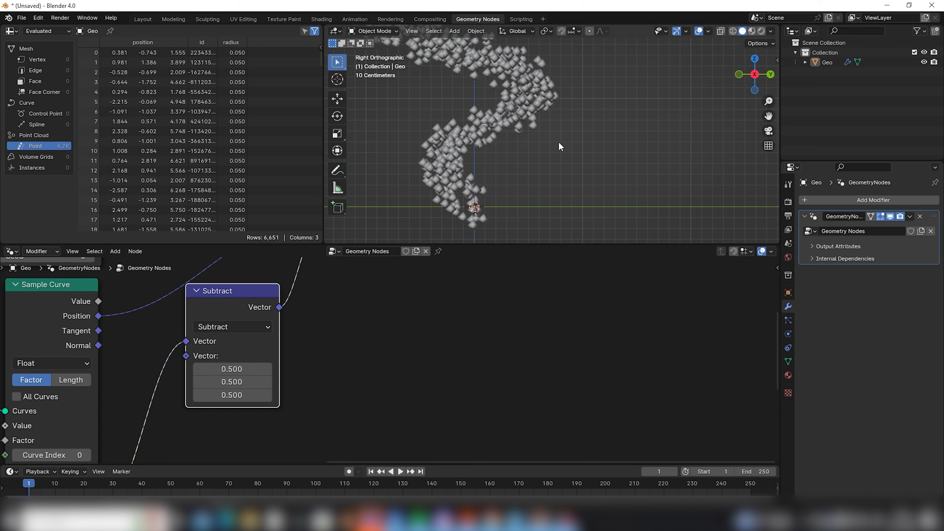
- Inspect the points around the spiral and reposition the Subtract node to leave room between it and Set Position
middle_click_drag(561, 147, 500, 106)
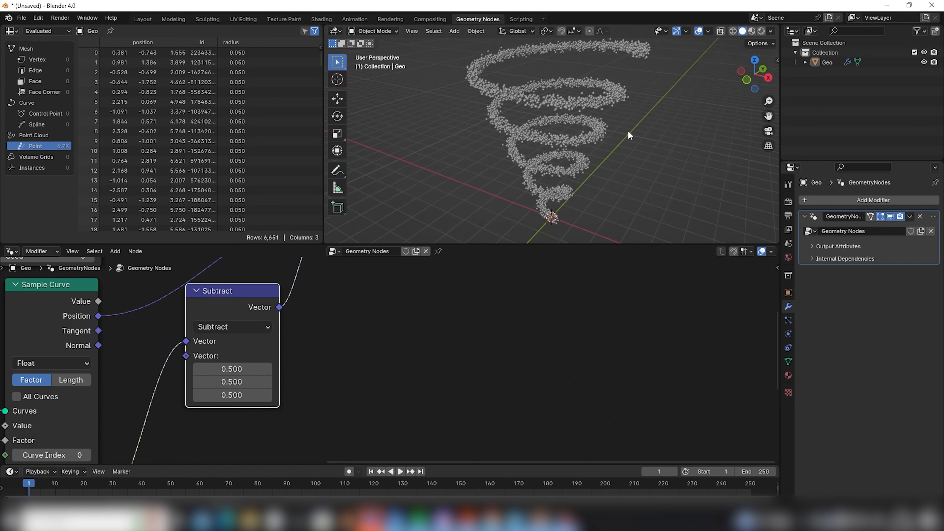
scroll(551, 139, "up", 4)
middle_click_drag(550, 138, 557, 156)
scroll(510, 168, "down", 5)
left_click_drag(237, 320, 246, 356)
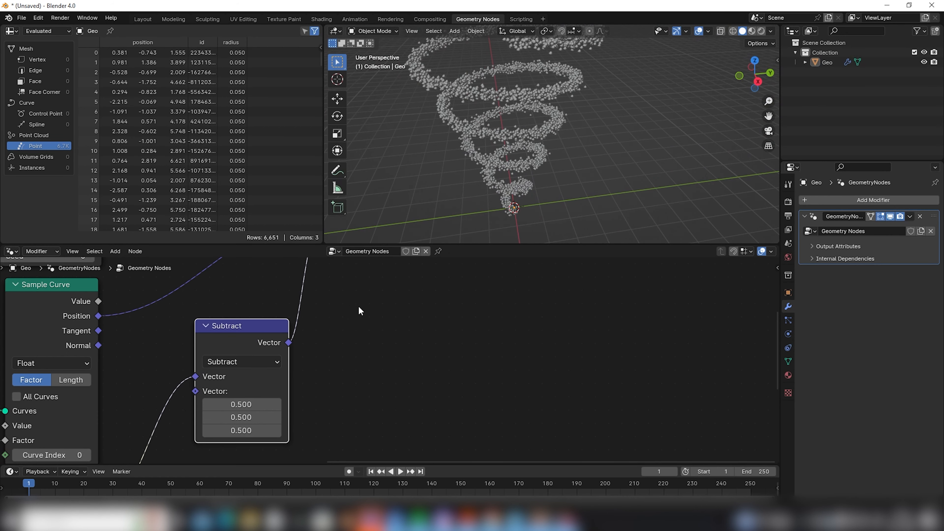
middle_click_drag(494, 145, 538, 96)
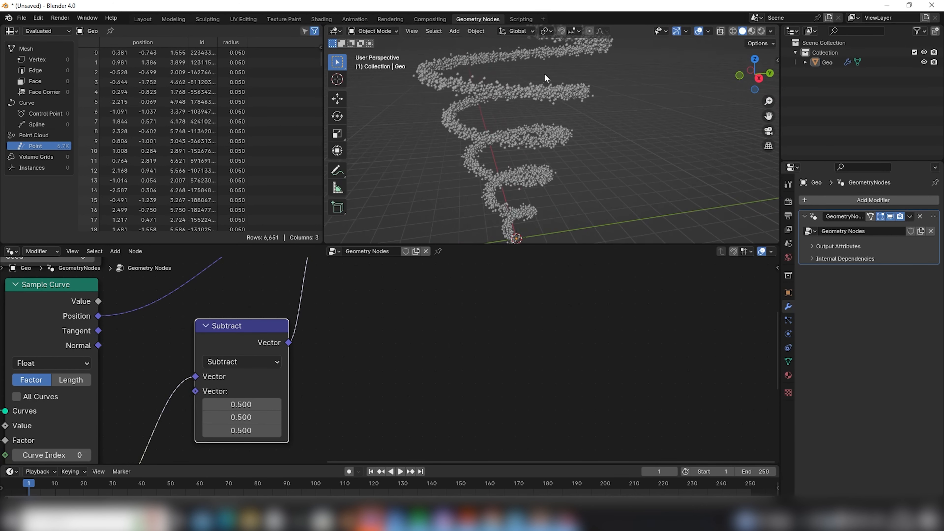
scroll(298, 328, "down", 2)
middle_click_drag(298, 327, 255, 372)
left_click_drag(175, 372, 135, 377)
middle_click_drag(181, 389, 175, 375)
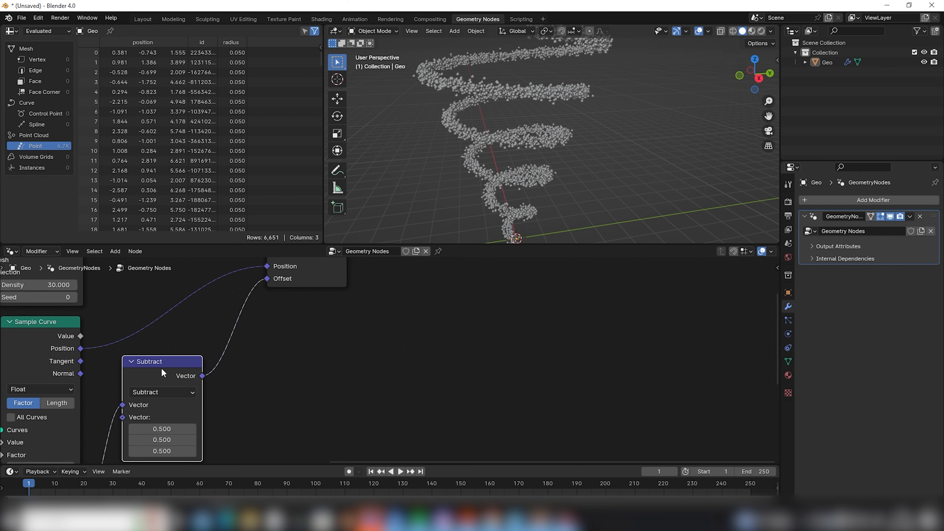
- Duplicate the Subtract node onto its link to Set Position's Offset and change the copy's operation to Multiply
key("shift+d")
left_click(246, 331)
middle_click_drag(281, 393, 275, 377)
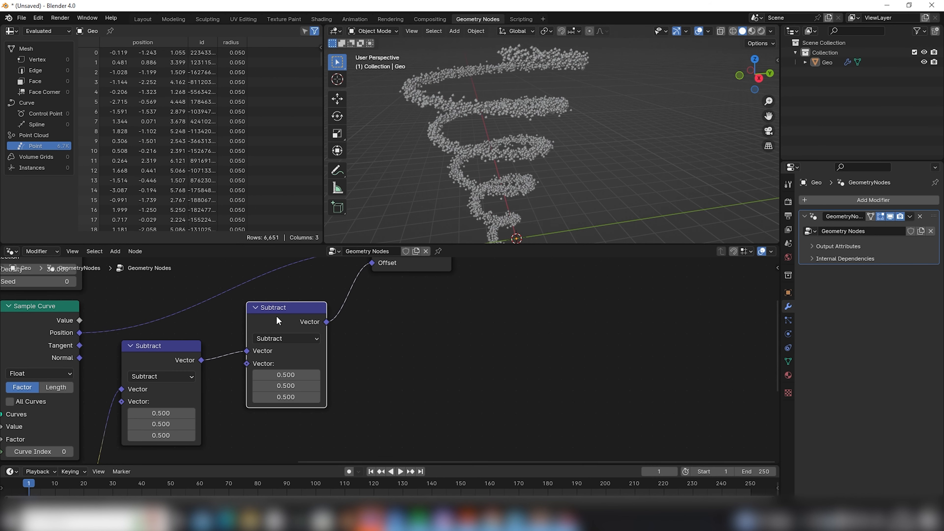
left_click(264, 339)
left_click(282, 340)
left_click(276, 339)
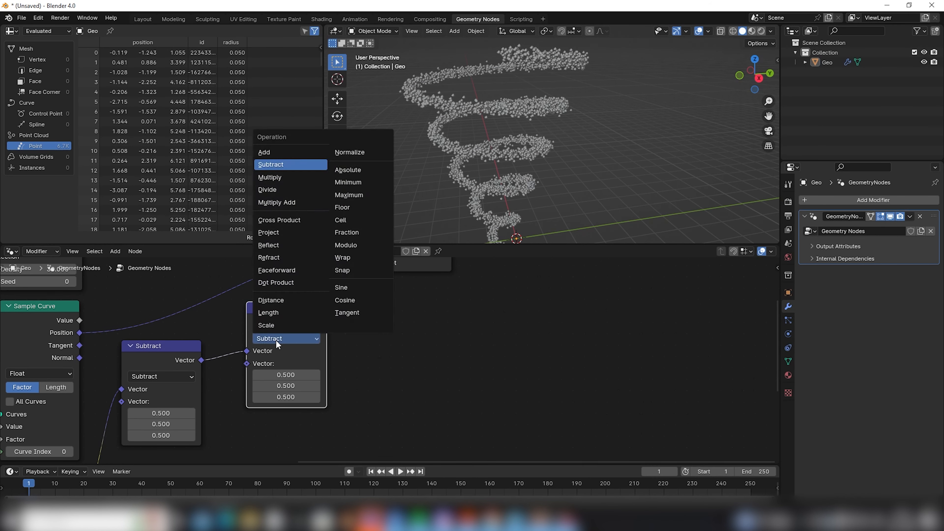
left_click(270, 177)
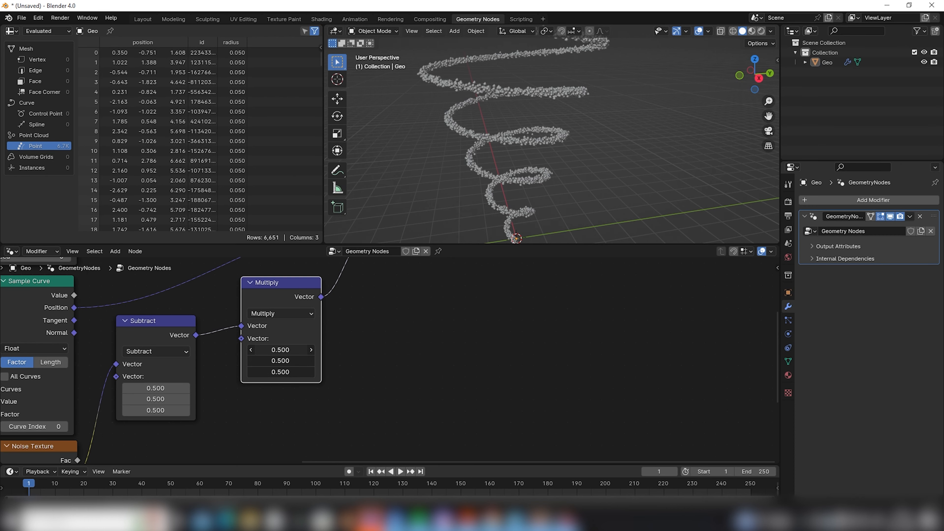
- Set all three components of the Multiply node's second vector to 3 and check the point spread
left_click_drag(281, 350, 323, 350)
scroll(545, 145, "down", 5)
scroll(583, 144, "up", 5)
middle_click_drag(544, 145, 592, 176)
scroll(592, 176, "down", 3)
left_click_drag(280, 349, 281, 372)
type("3")
key("Return")
scroll(372, 354, "down", 4)
middle_click_drag(372, 354, 466, 339)
mouse_move(574, 160)
middle_mouse_down()
mouse_move(568, 127)
mouse_move(570, 154)
middle_mouse_up()
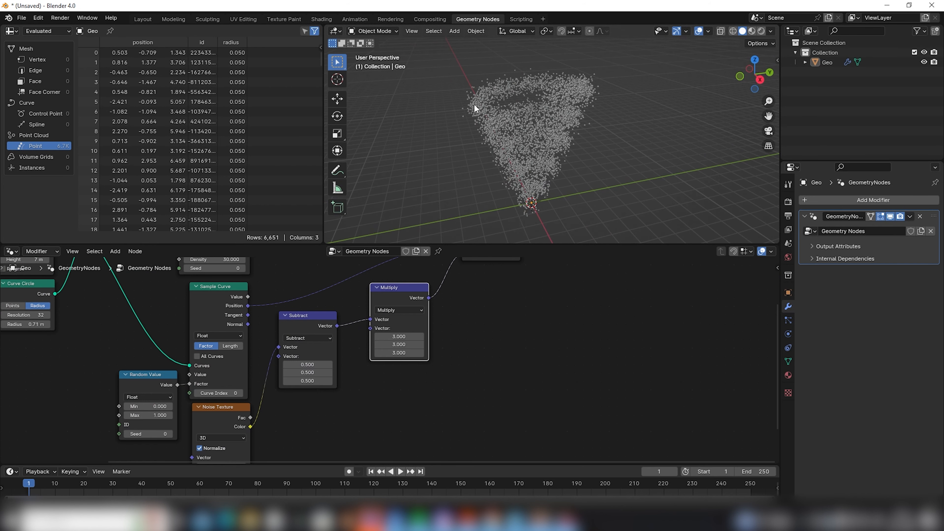
- Move the Random Value node away from Sample Curve to make room for another node
middle_click_drag(150, 363, 279, 314)
left_click_drag(276, 347, 164, 343)
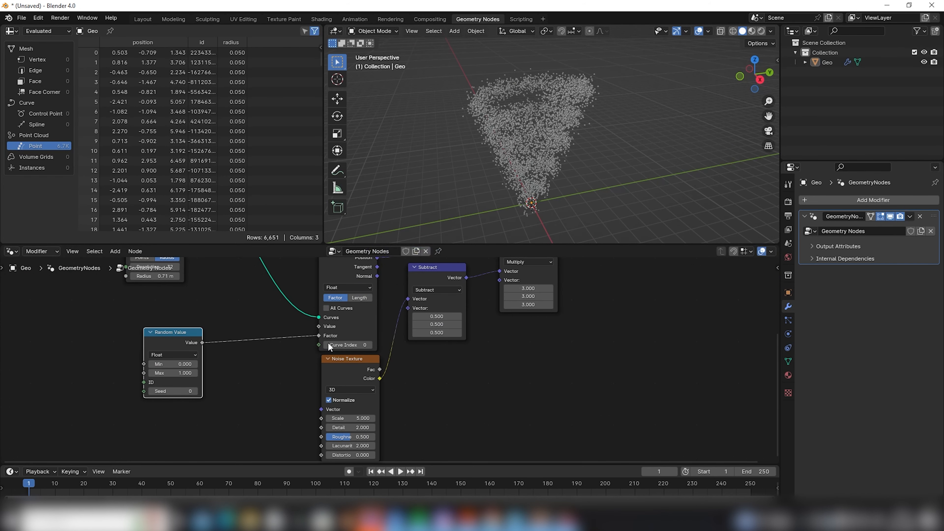
middle_click_drag(413, 335, 419, 346)
middle_click_drag(257, 344, 300, 333)
- Insert a Math node set to Add between Random Value and the Factor input of Sample Curve
key("shift+a")
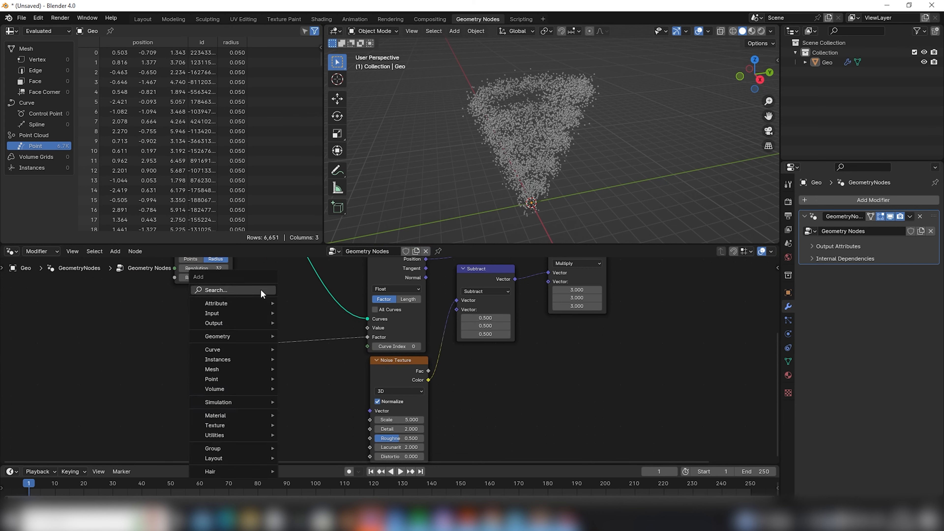
type("mat")
key("Return")
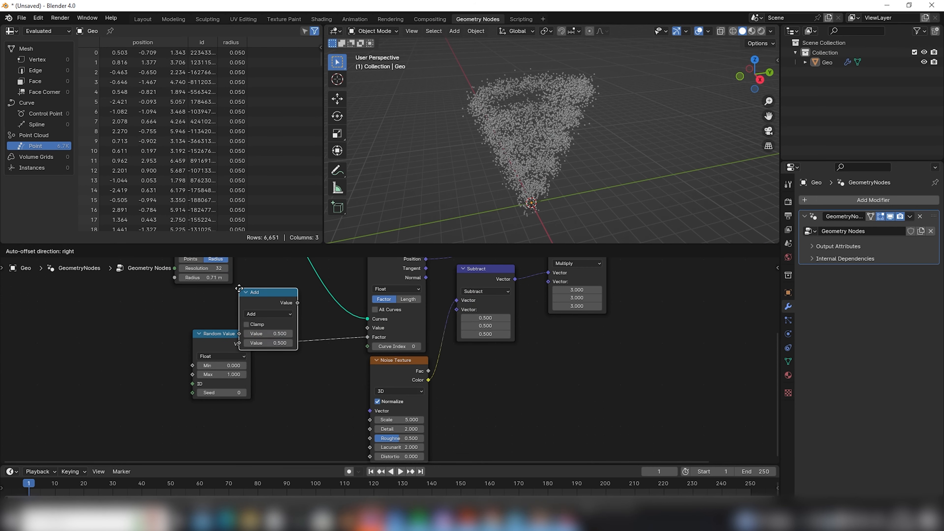
left_click(248, 356)
scroll(248, 357, "up", 2)
middle_click_drag(230, 328, 250, 324)
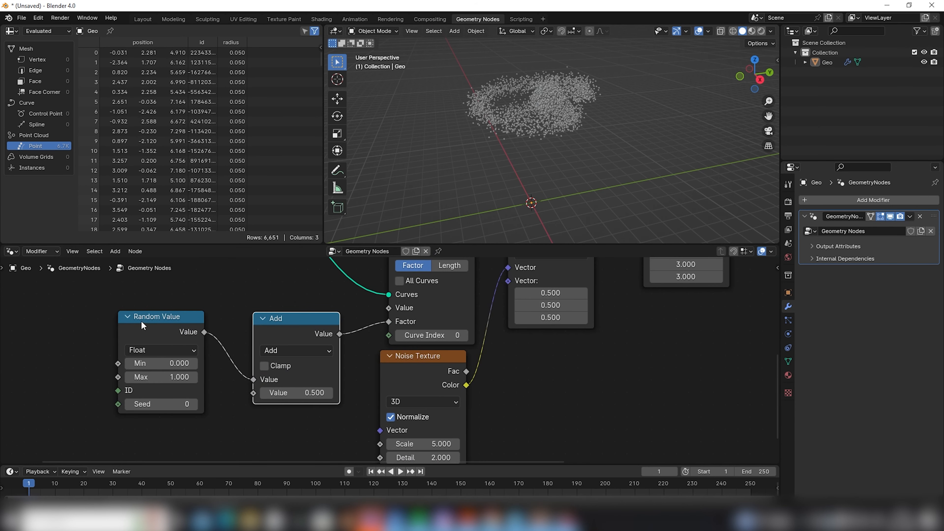
left_click_drag(291, 332, 286, 331)
- Add a Scene Time node and place it just below the Random Value node
middle_click_drag(298, 309, 279, 381)
scroll(408, 282, "down", 3)
middle_click_drag(408, 282, 396, 254)
scroll(393, 357, "up", 2)
middle_click_drag(292, 351, 335, 304)
scroll(259, 313, "down", 1)
middle_click_drag(260, 313, 317, 268)
left_click(289, 377)
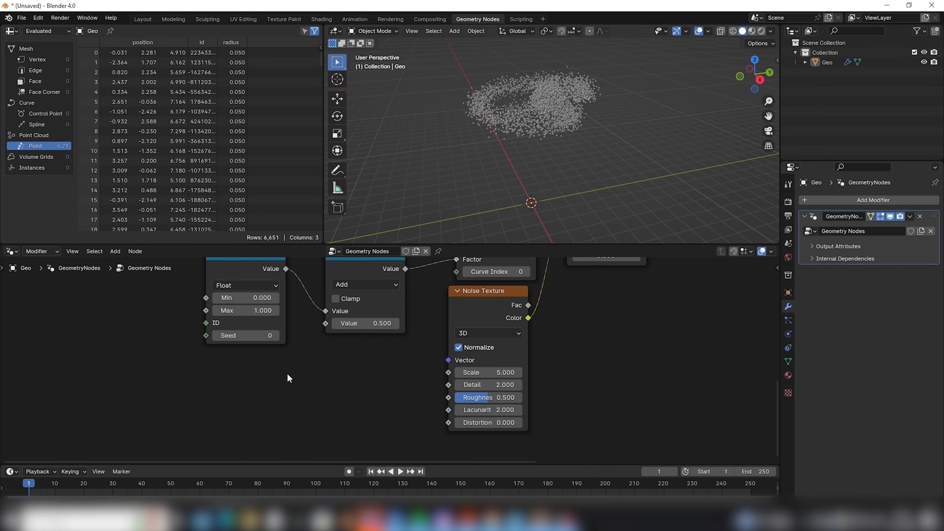
key("shift+a")
type("scene")
key("Return")
left_click(217, 354)
middle_click_drag(217, 355, 171, 390)
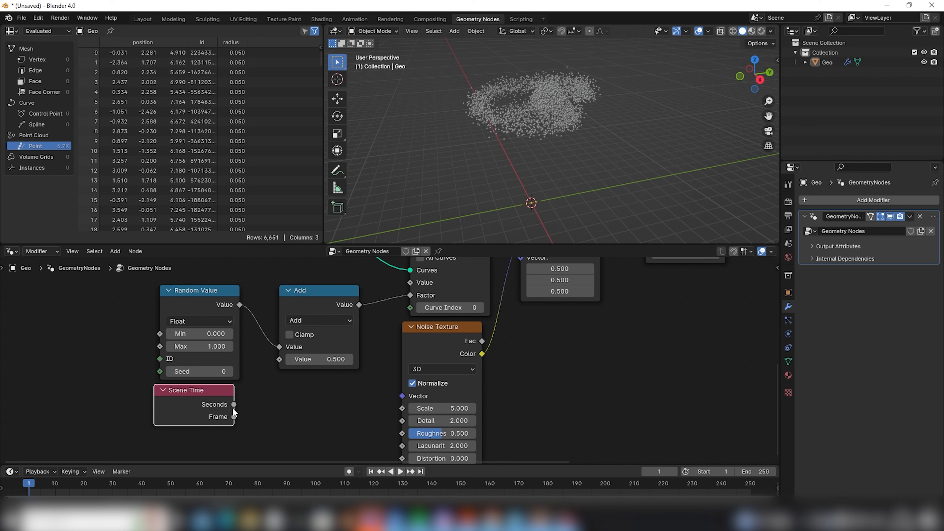
- Connect the Seconds output of Scene Time to the second Value input of the Add node
mouse_move(235, 405)
left_click_drag(235, 404, 232, 390)
left_click_drag(283, 360, 281, 359)
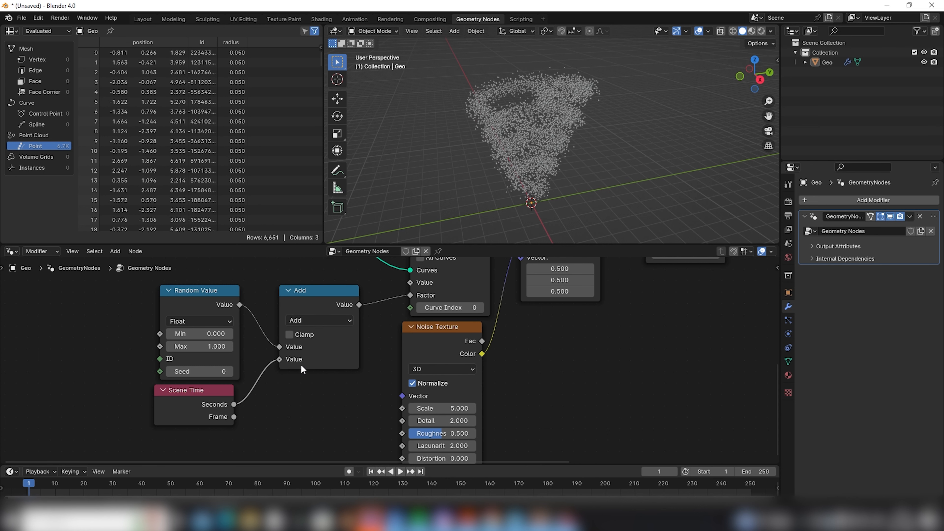
- Play the animation briefly to check how the points travel along the spiral, and stop it
key("space")
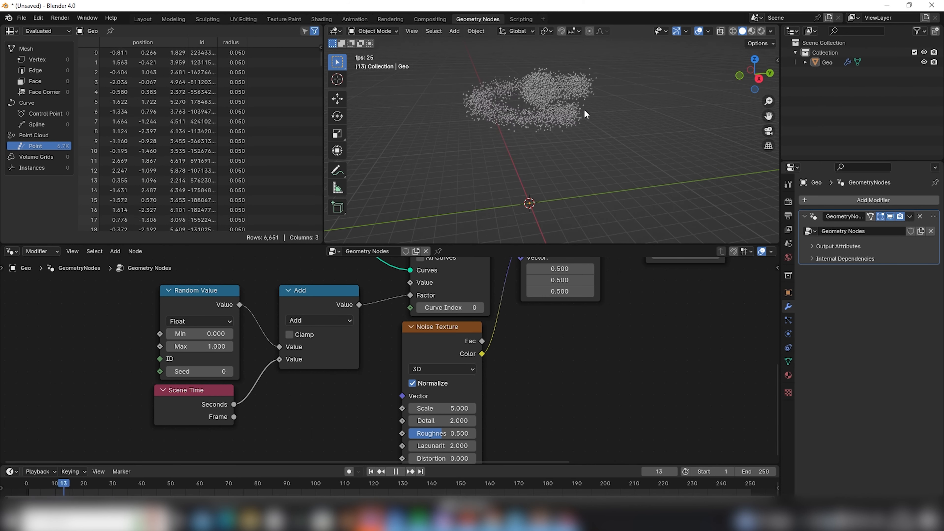
key("space")
middle_click_drag(614, 110, 545, 108)
- Move the Random Value, Add and Scene Time nodes together farther away from Sample Curve
left_click_drag(111, 302, 315, 398)
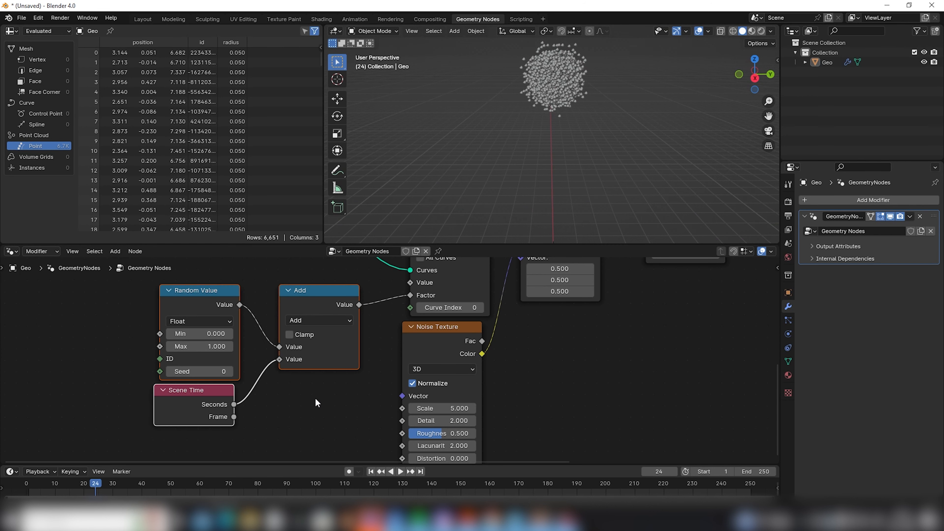
left_click_drag(358, 311, 277, 323)
middle_click_drag(278, 323, 237, 342)
left_click(237, 300)
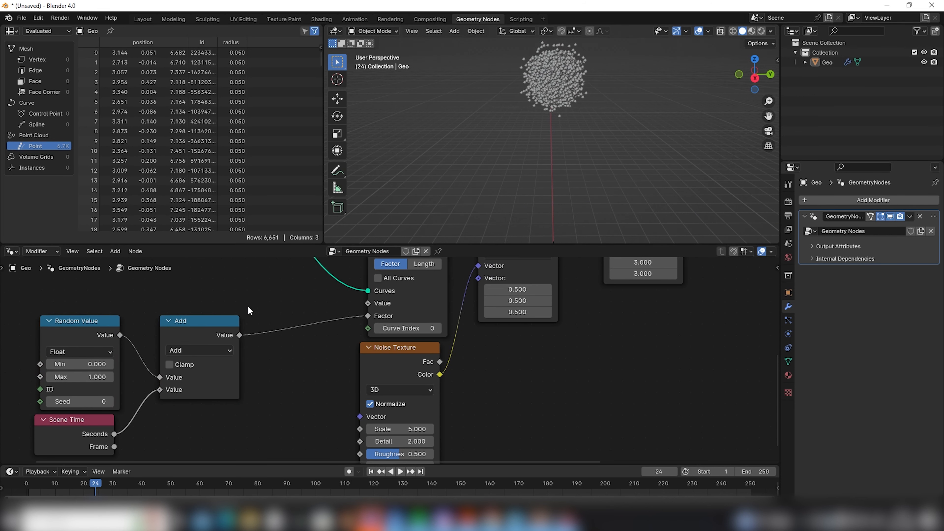
left_click_drag(94, 418, 99, 418)
middle_click_drag(257, 303, 246, 314)
- Duplicate the Add math node onto its link to Sample Curve's Factor and change the copy's operation to Fraction
left_click(173, 349)
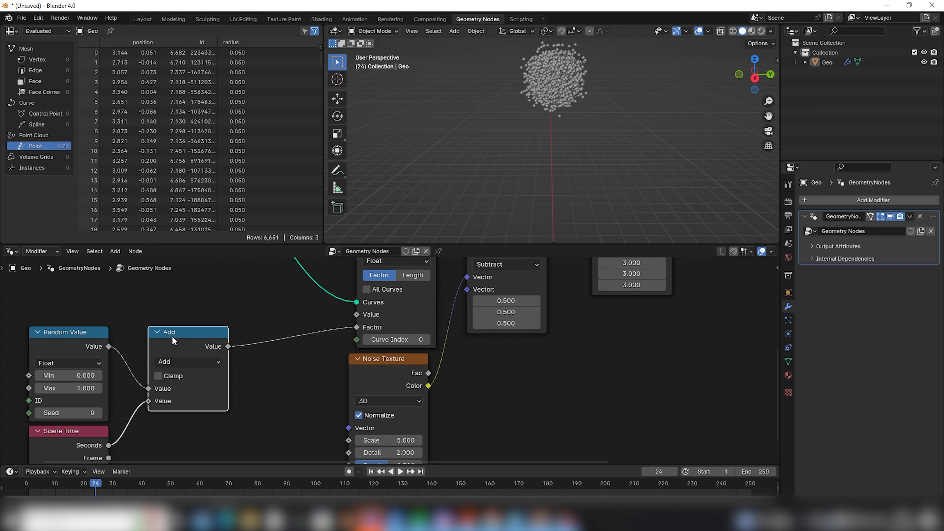
key("shift+d")
left_click(267, 323)
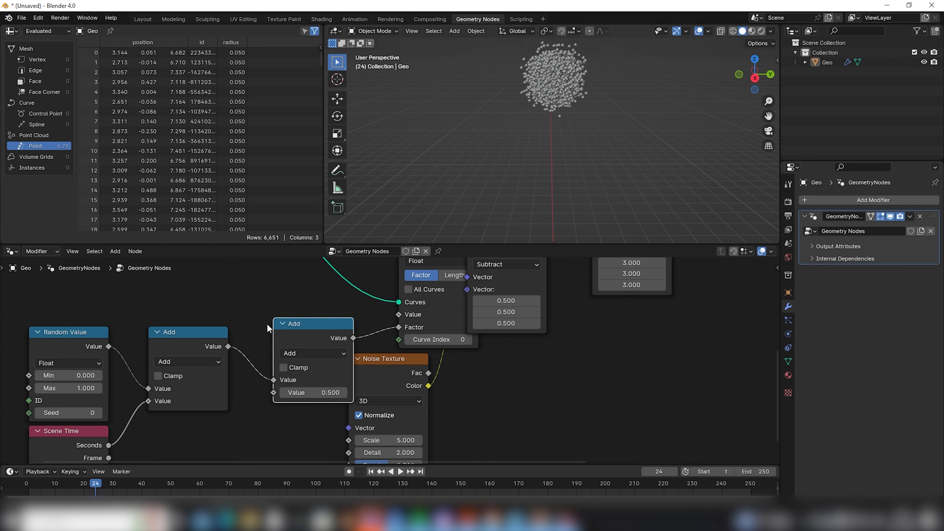
left_click(305, 353)
left_click(487, 265)
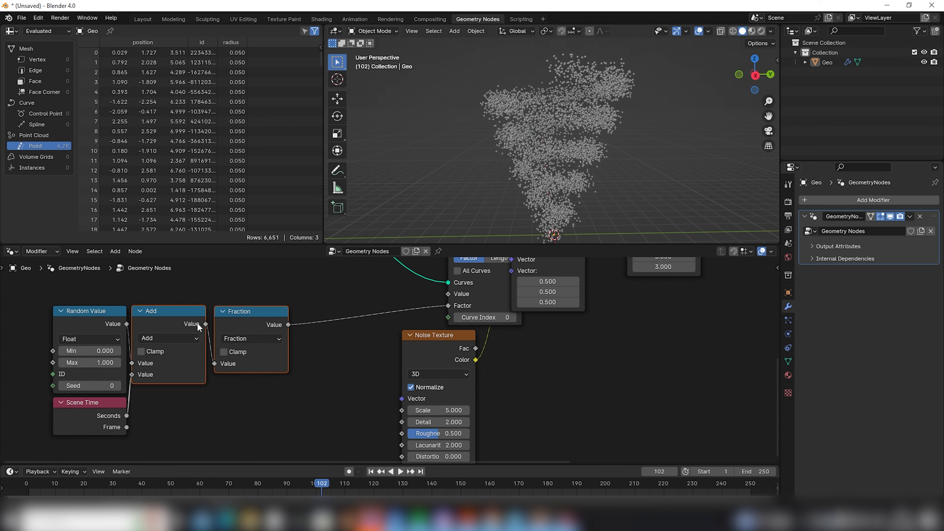
- Move the Add and Fraction nodes away from Random Value and play the animation briefly to check the looping motion
left_click_drag(169, 308, 230, 310)
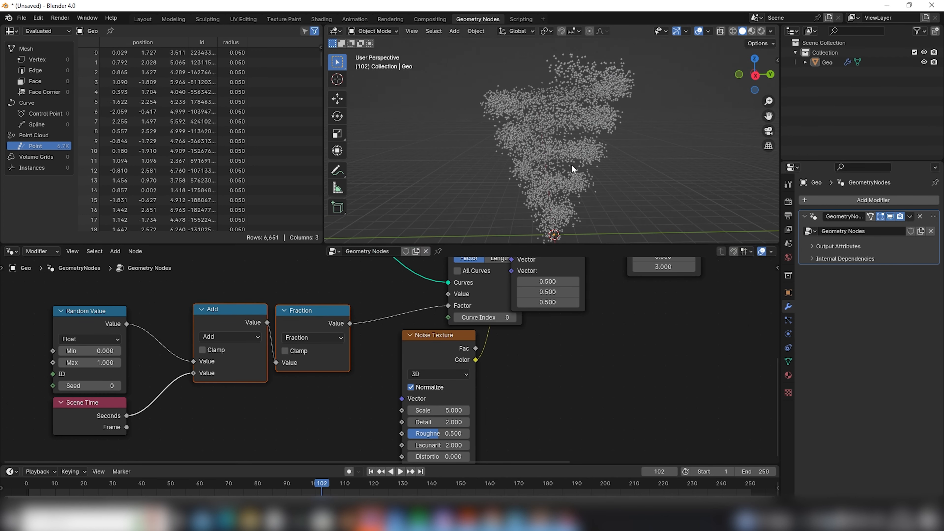
key("space")
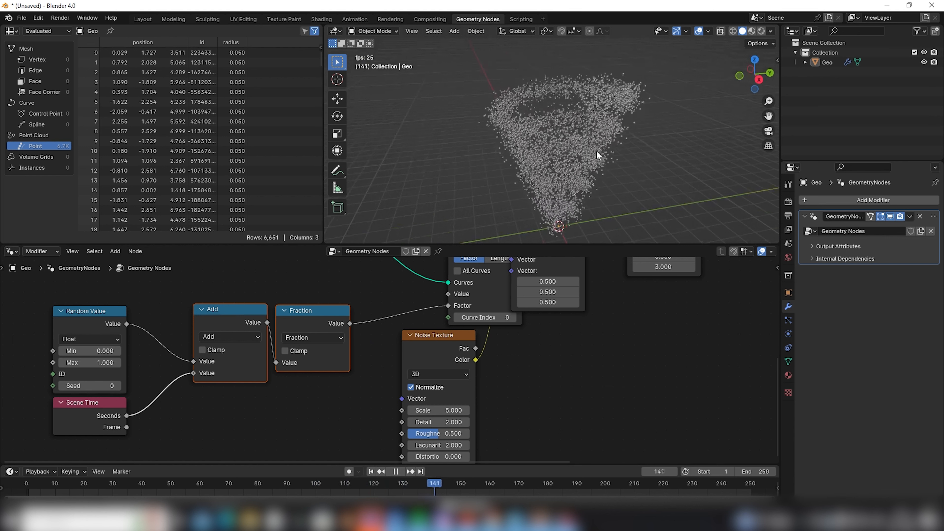
key("space")
- Duplicate the Add math node onto the link between Scene Time's Seconds output and the original Add node
middle_click_drag(322, 382, 397, 330)
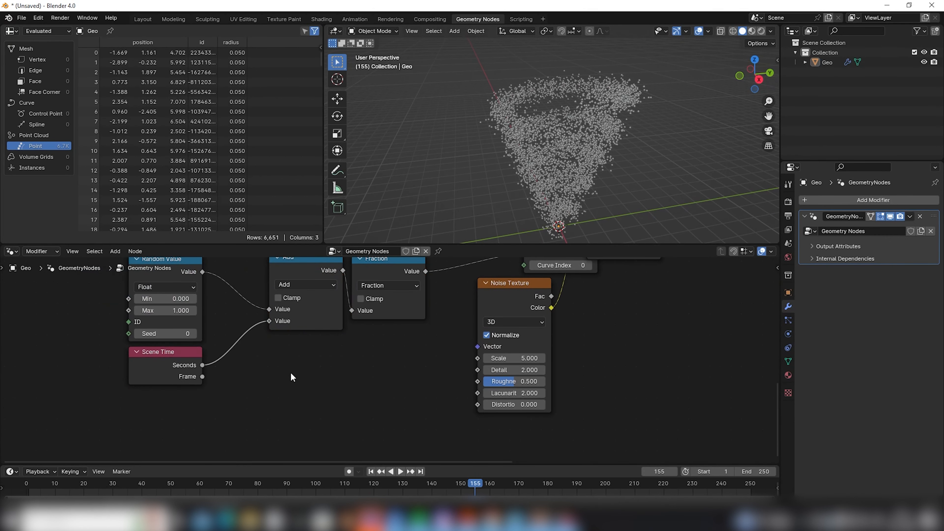
scroll(325, 345, "up", 2, "shift")
left_click(300, 297)
key("shift+d")
left_click(269, 365)
middle_click_drag(311, 372, 323, 360)
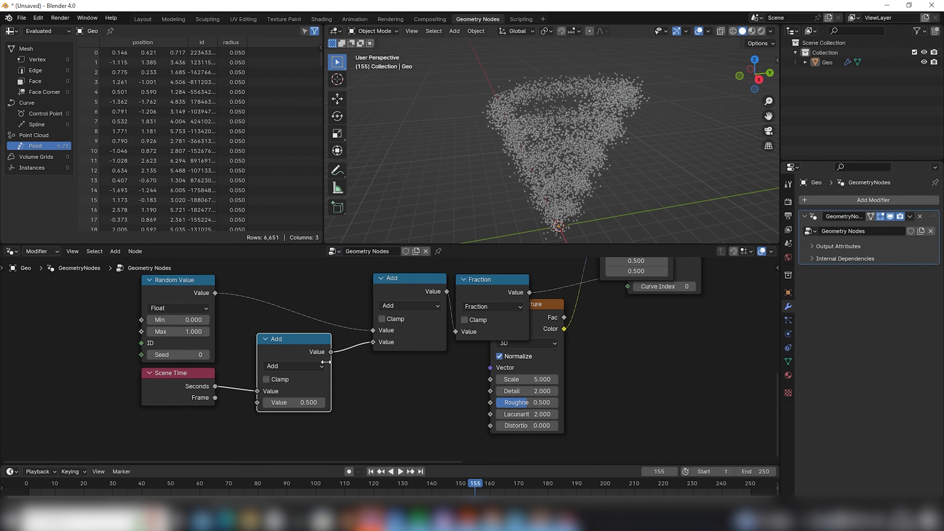
scroll(194, 333, "up", 5)
scroll(148, 387, "down", 3)
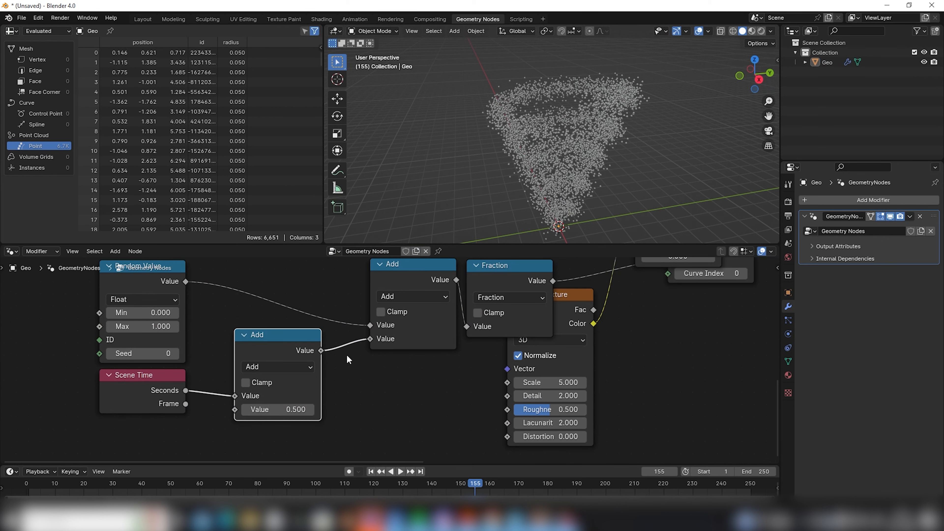
- Change the duplicated math node's operation to Divide and set its second value to 10
middle_click_drag(337, 377, 332, 346)
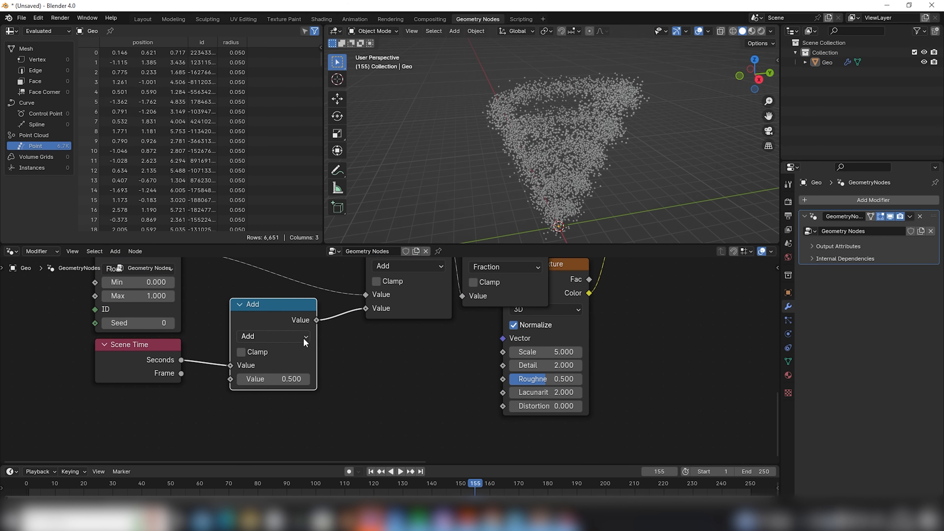
left_click(273, 336)
left_click(256, 222)
left_click(257, 379)
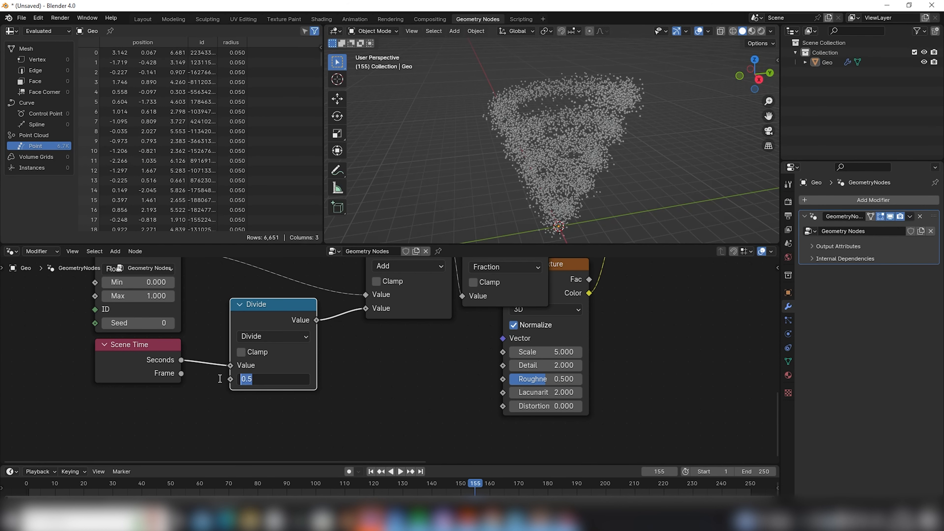
type("10")
key("Return")
- Play the animation from the first frame and view the points' slower movement from another angle
key("shift+Left")
key("space")
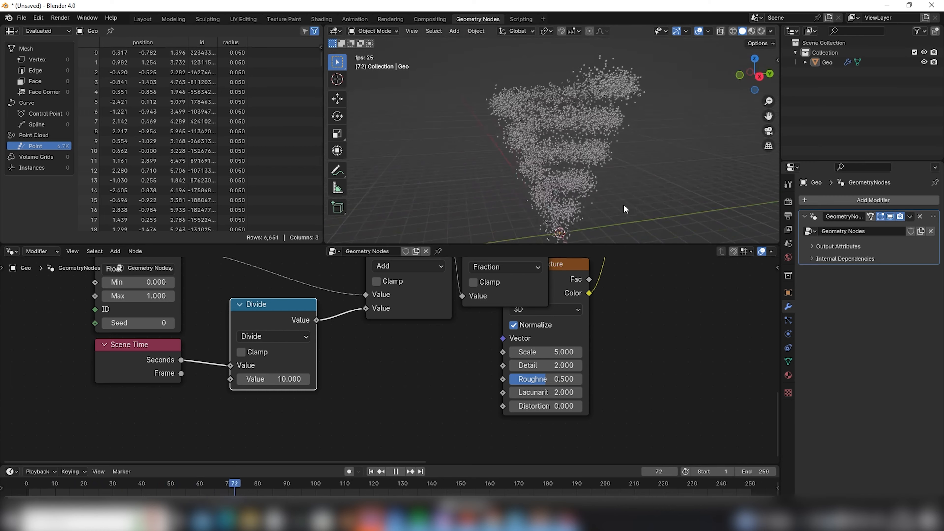
middle_click_drag(558, 178, 634, 220)
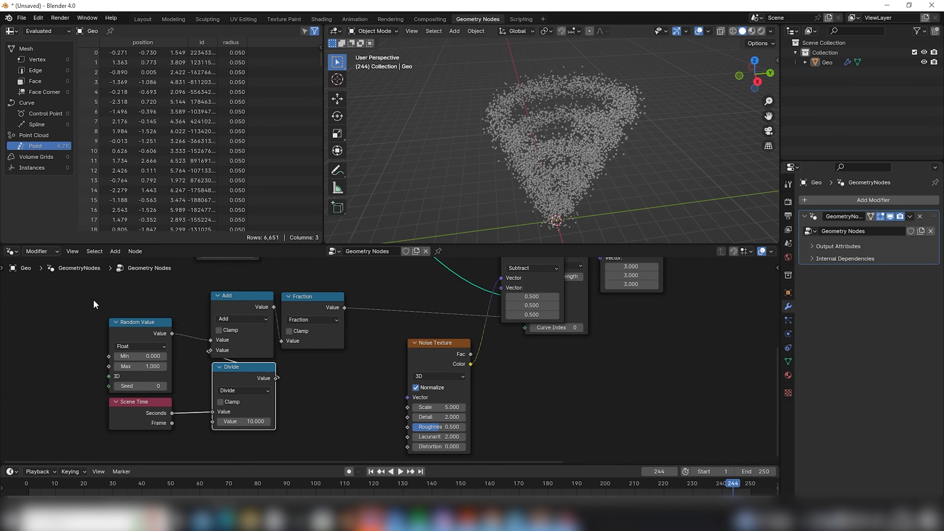
- Move the Random Value and Scene Time nodes together closer to the Add and Divide nodes
left_click_drag(93, 300, 163, 443)
left_click_drag(145, 321, 174, 297)
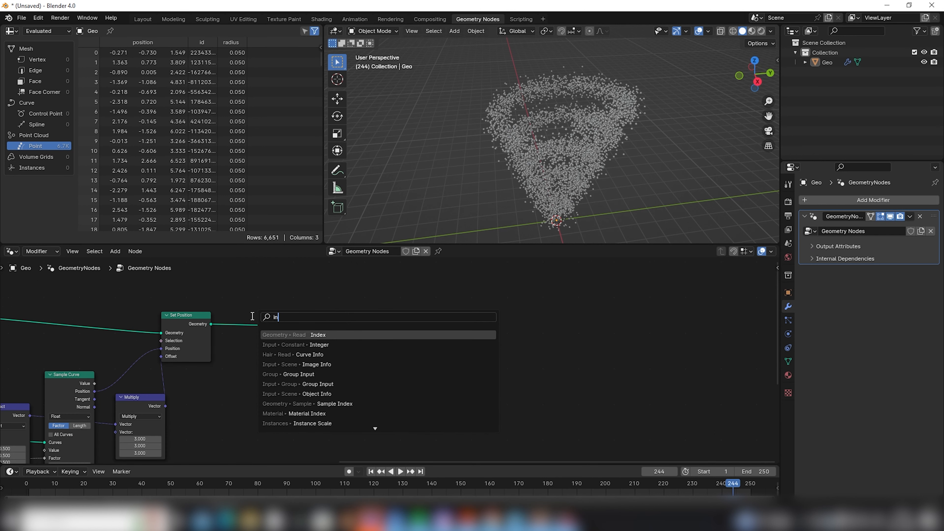
- Insert an Instance on Points node on the link between Set Position and Group Output
type("stanc")
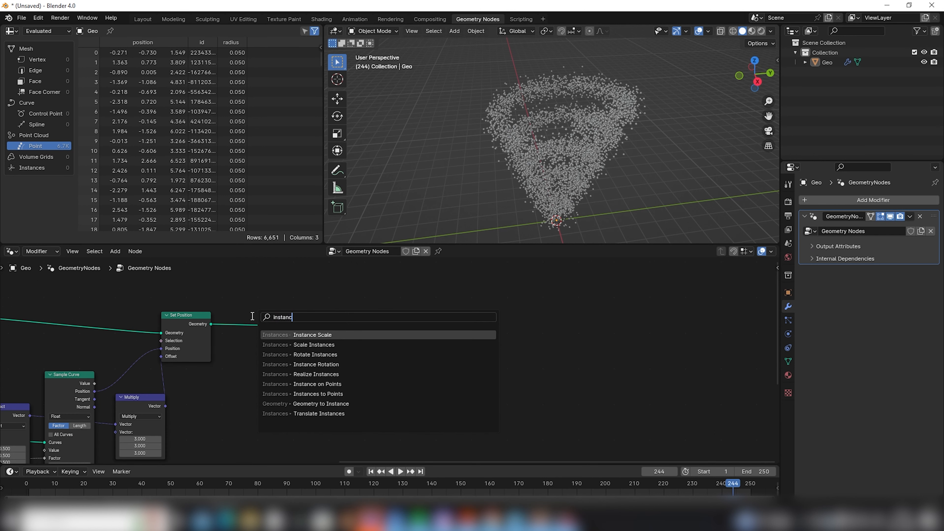
type("e on poi")
key("Return")
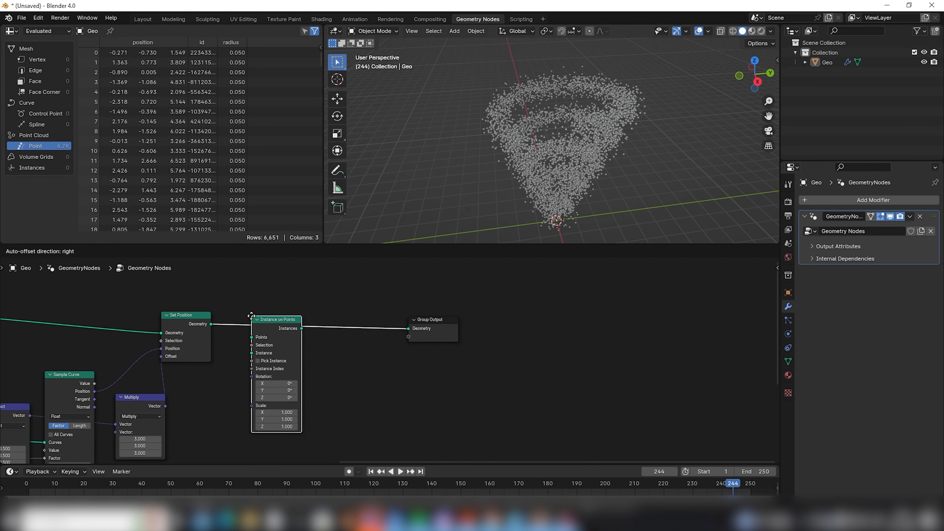
left_click(253, 317)
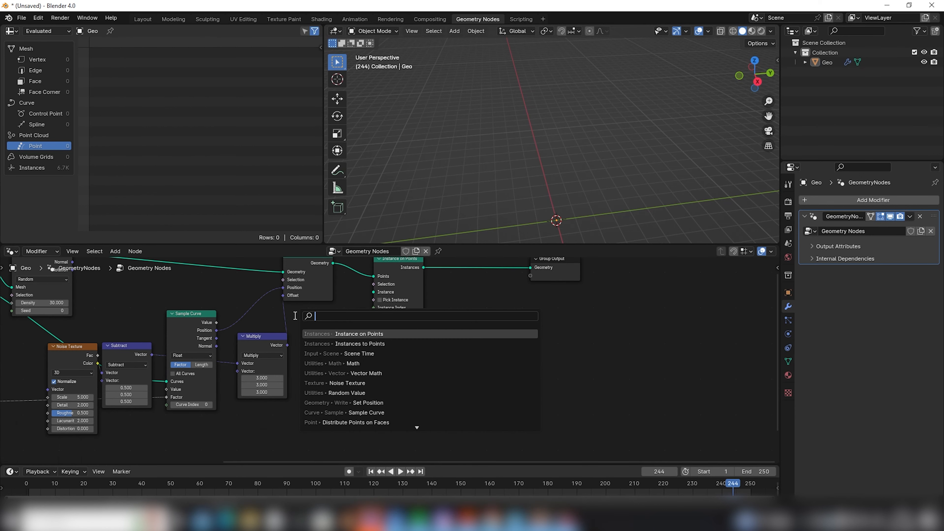
- Add an Ico Sphere node and connect its Mesh output to the Instance input of Instance on Points
type("ico")
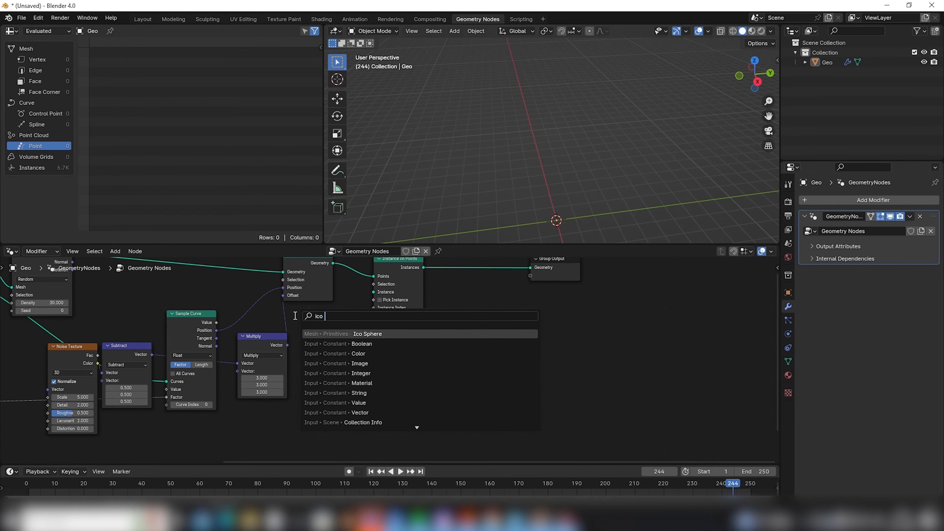
key("Return")
left_click(297, 317)
scroll(325, 377, "up", 2)
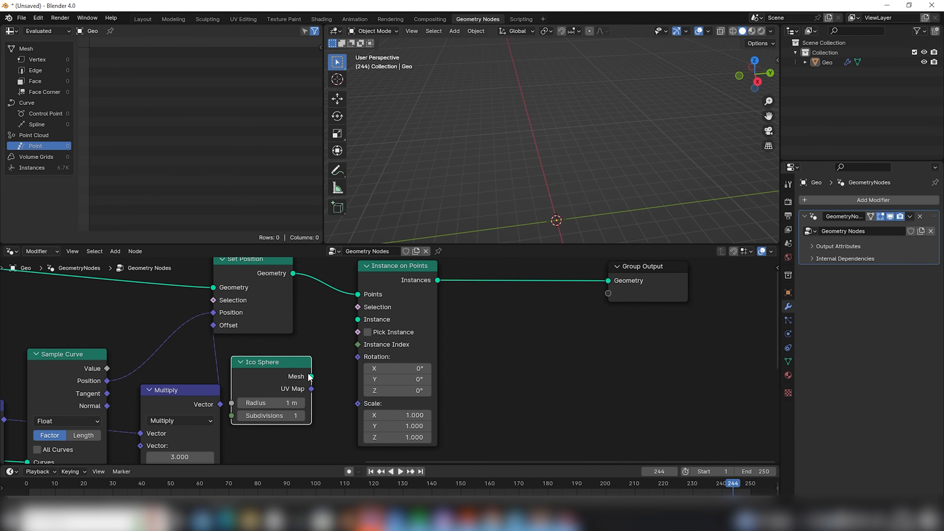
left_click_drag(310, 377, 358, 320)
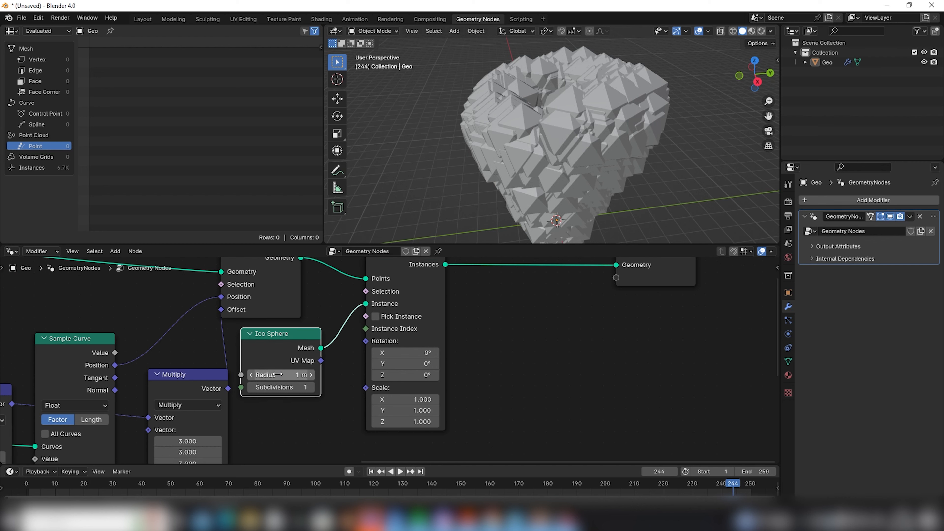
- Reduce the Ico Sphere's radius to 0.11 m and play the animation briefly to check the instances
left_click_drag(278, 374, 263, 375)
middle_click_drag(550, 156, 619, 176)
key("space")
key("space")
- Rearrange the Ico Sphere, Instance on Points, Set Position, Sample Curve and Multiply nodes so that they are spaced clearly apart
middle_click_drag(430, 294, 322, 371)
left_click_drag(175, 410, 177, 405)
left_click_drag(304, 341, 363, 333)
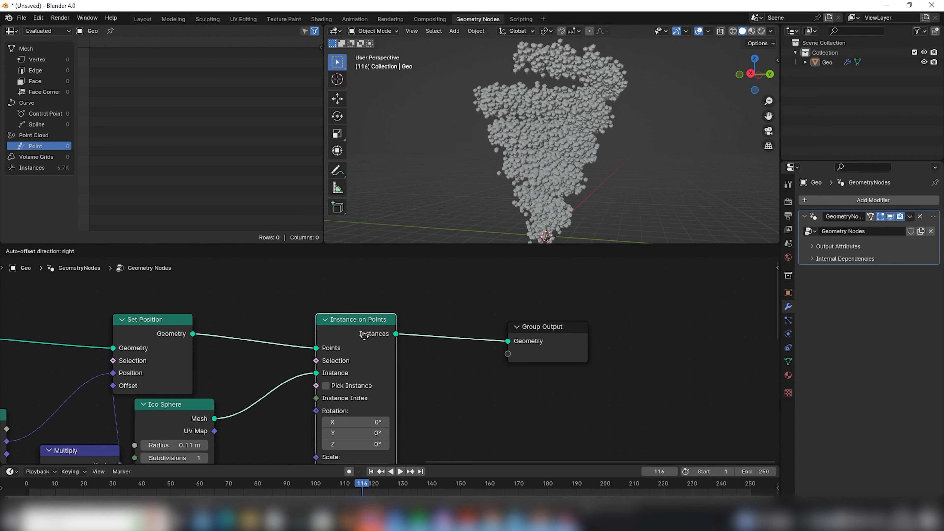
left_click_drag(153, 322, 179, 317)
middle_click_drag(225, 460, 237, 388)
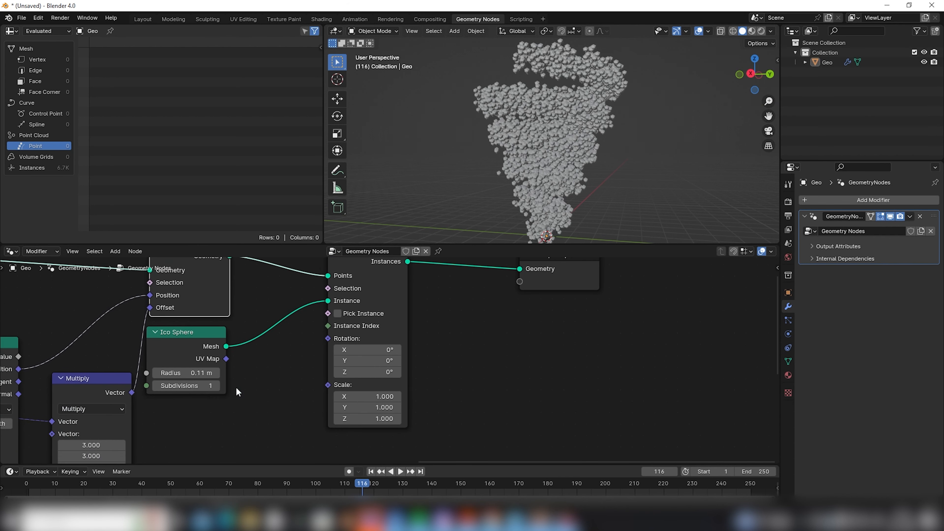
left_click_drag(100, 392, 93, 377)
middle_click_drag(92, 345, 218, 326)
left_click_drag(101, 338, 100, 311)
left_click_drag(199, 358, 196, 355)
- Add a Geometry Proximity node below the Ico Sphere node
mouse_move(560, 143)
middle_mouse_down()
mouse_move(559, 123)
mouse_move(551, 172)
mouse_move(559, 187)
mouse_move(562, 147)
middle_mouse_up()
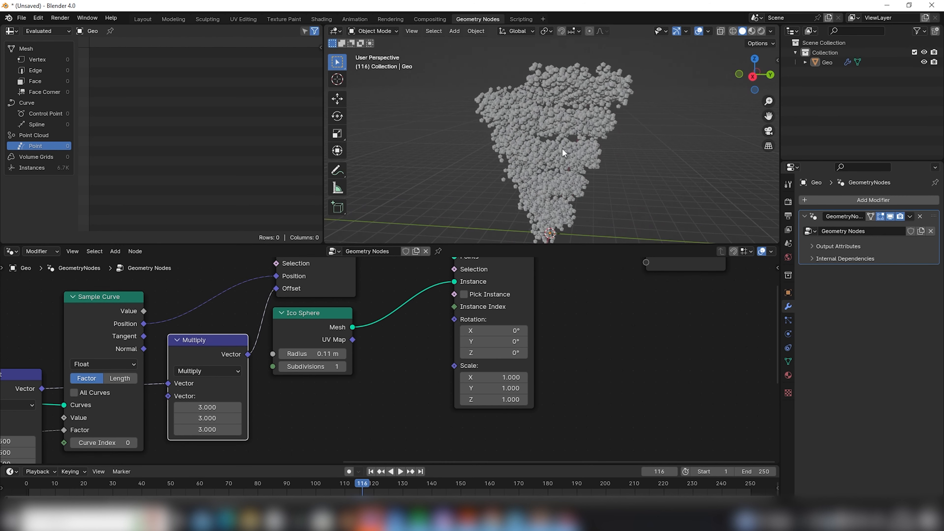
key("shift+a")
type("geo")
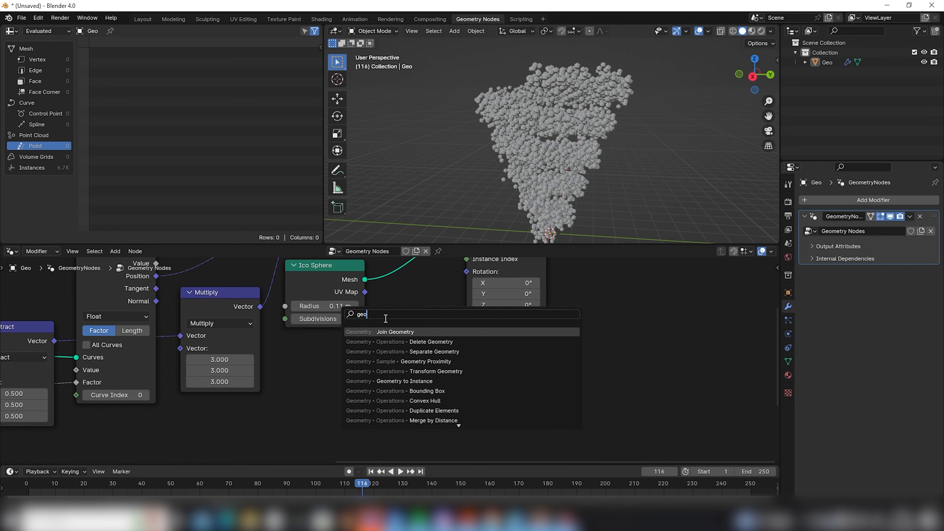
key("Down")
key("Down")
key("Down")
key("Return")
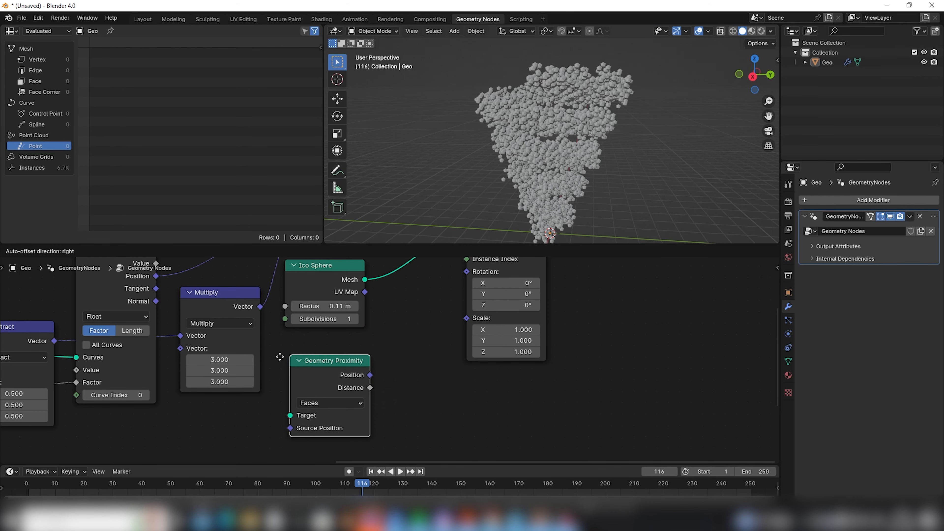
- Duplicate the Ico Sphere node and place the copy below Instance on Points
middle_click_drag(592, 168, 588, 212)
middle_click_drag(406, 332, 360, 428)
scroll(395, 393, "down", 2)
scroll(298, 335, "down", 3)
middle_click_drag(395, 393, 316, 358)
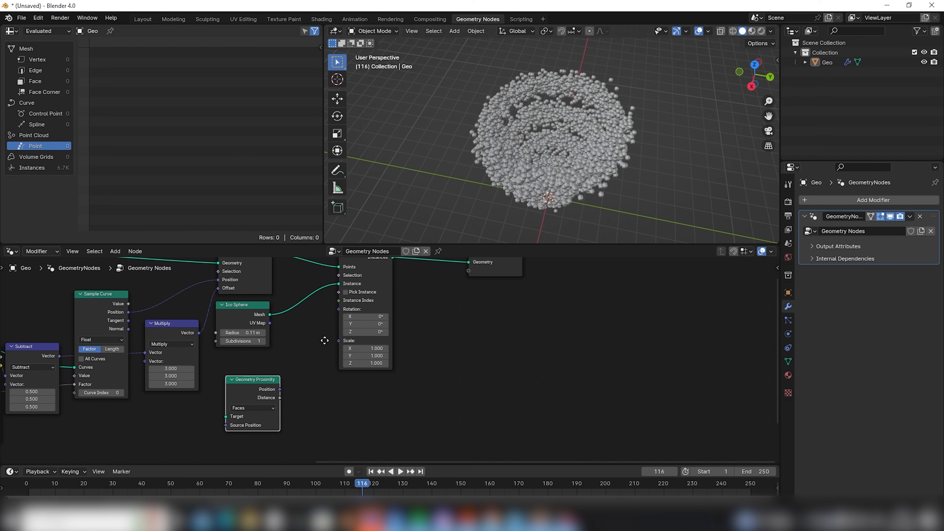
left_click(244, 304)
key("shift+d")
left_click(368, 380)
- Move Group Output farther away and insert a Join Geometry node between Instance on Points and Group Output
scroll(394, 357, "up", 1)
middle_click_drag(446, 307, 342, 357)
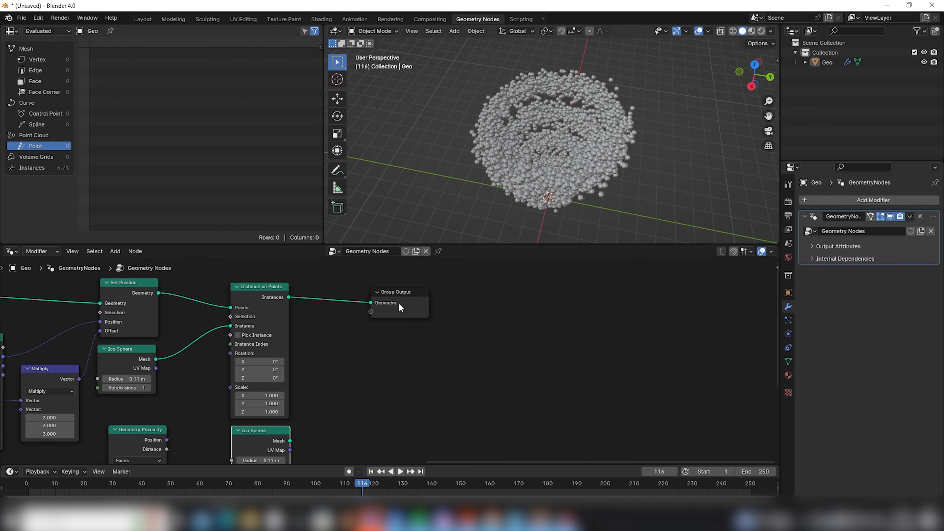
left_click_drag(392, 303, 433, 303)
left_click(361, 329)
key("shift+a")
type("join")
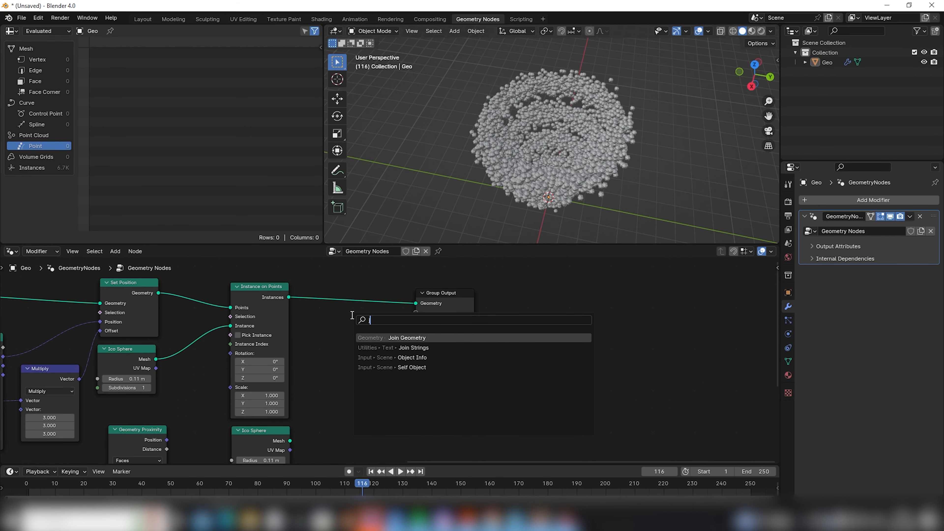
key("Down")
key("Return")
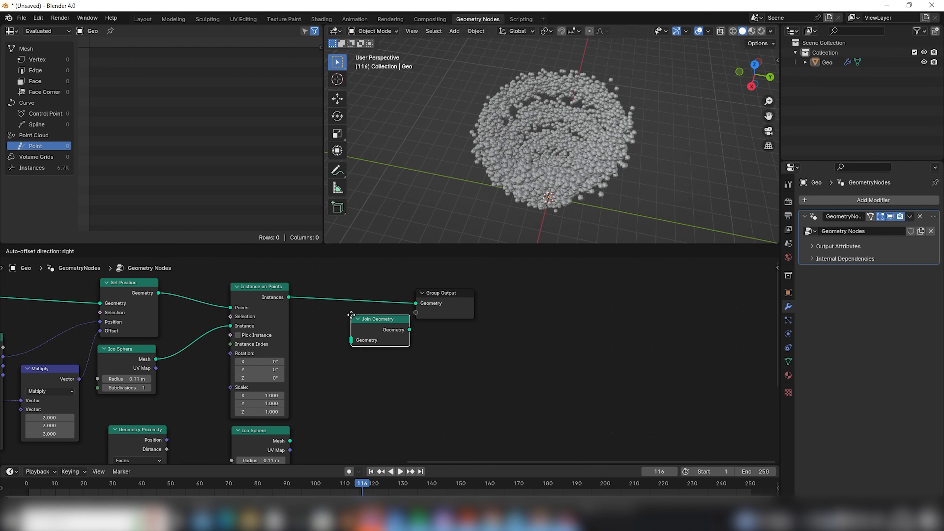
left_click(379, 304)
- Connect the duplicated Ico Sphere's Mesh output to the Join Geometry node
middle_click_drag(402, 395, 389, 351)
middle_click_drag(280, 396, 272, 428)
left_click_drag(269, 429, 304, 313)
middle_click_drag(358, 399, 372, 294)
- Increase the duplicated Ico Sphere's radius to 1.5 m and view it at the base of the spiral
scroll(318, 325, "up", 4)
middle_click_drag(318, 325, 371, 346)
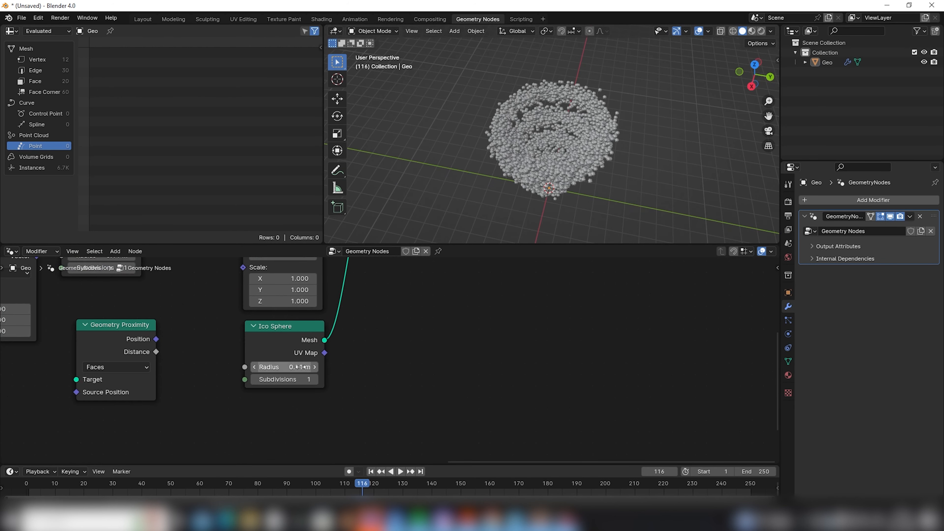
left_click_drag(302, 368, 353, 367)
middle_click_drag(550, 216, 547, 184)
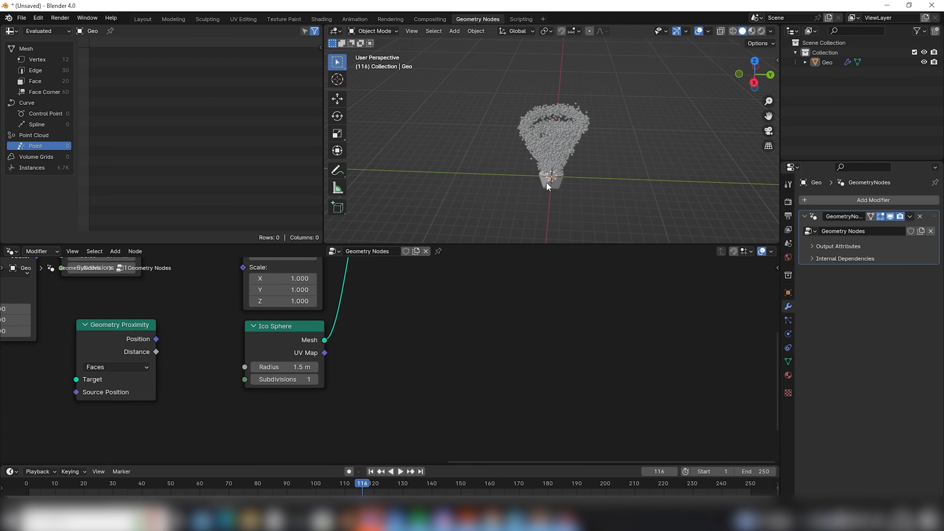
- Insert a Transform Geometry node on the link between the 1.5 m Ico Sphere and Join Geometry
middle_click_drag(403, 279, 312, 388)
middle_click_drag(273, 412, 269, 367)
key("shift+a")
type("trans")
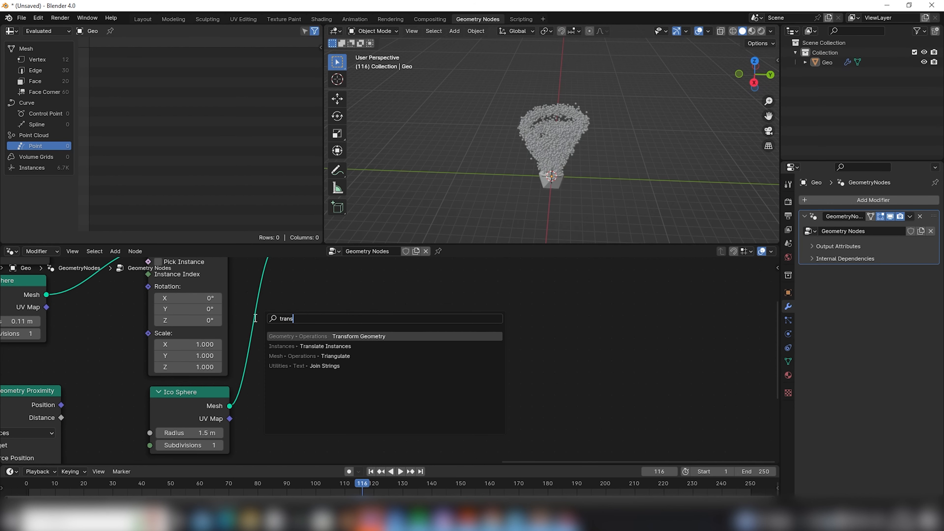
key("Return")
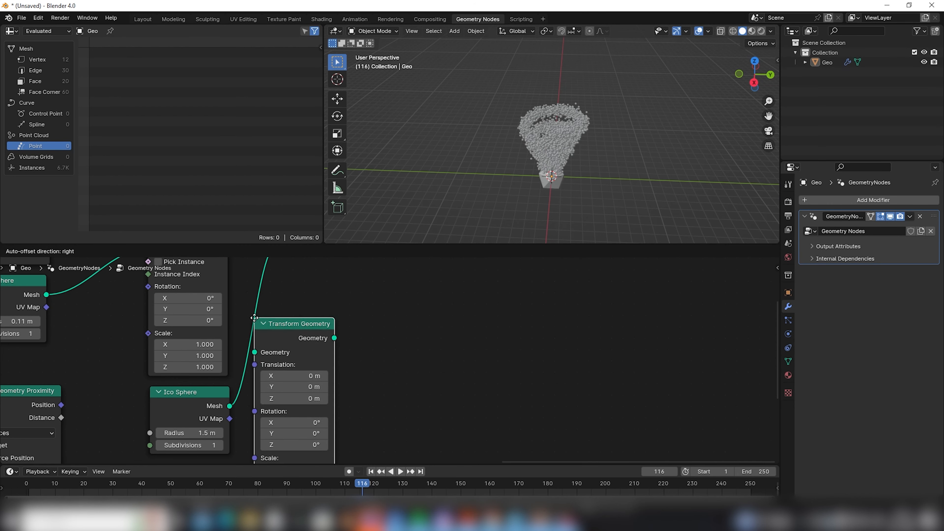
left_click(244, 302)
- Raise the large Ico Sphere by setting Transform Geometry's Z translation to 7.98 m, and check its position against the spiral
middle_click_drag(385, 326, 394, 302)
scroll(554, 146, "down", 3)
scroll(554, 146, "up", 3)
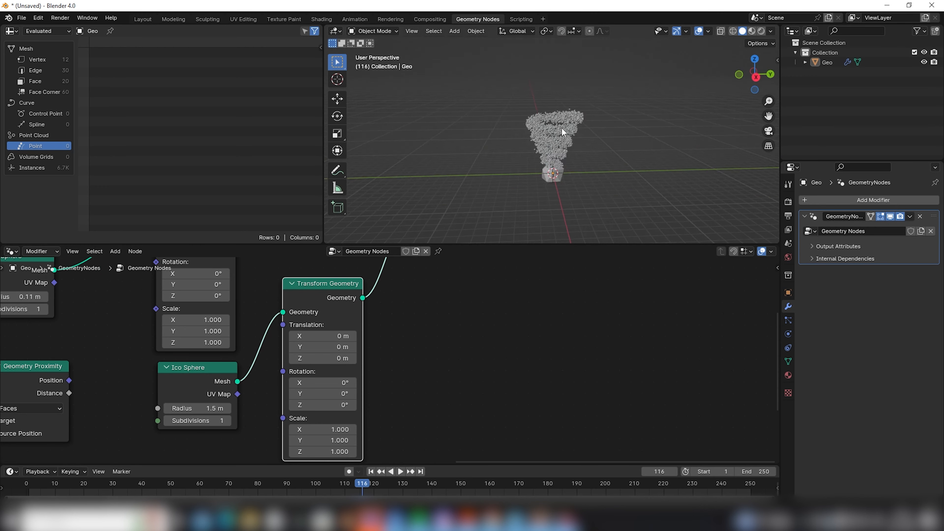
left_click_drag(323, 358, 390, 359)
scroll(573, 104, "up", 3)
middle_click_drag(453, 123, 524, 111)
middle_click_drag(558, 182, 516, 194, "shift")
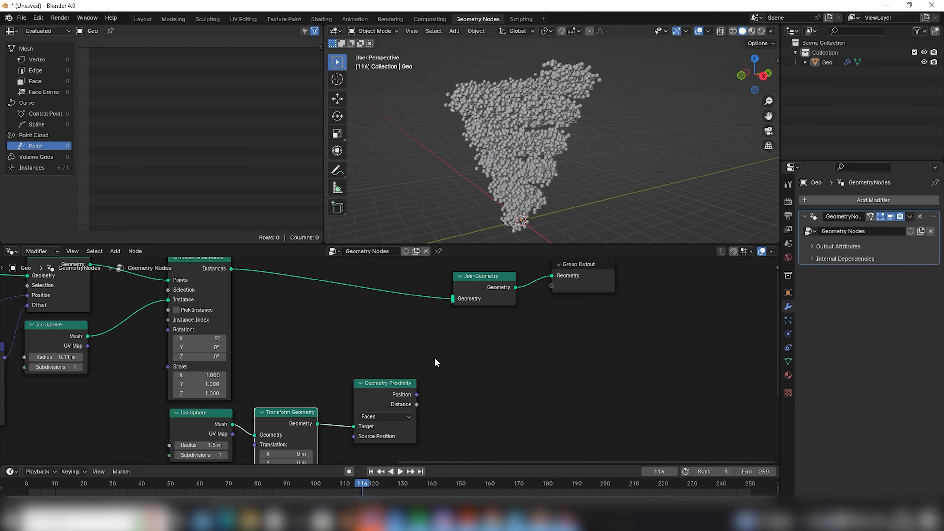
- Place the Geometry Proximity node closer beside the Transform Geometry node
scroll(394, 400, "up", 4)
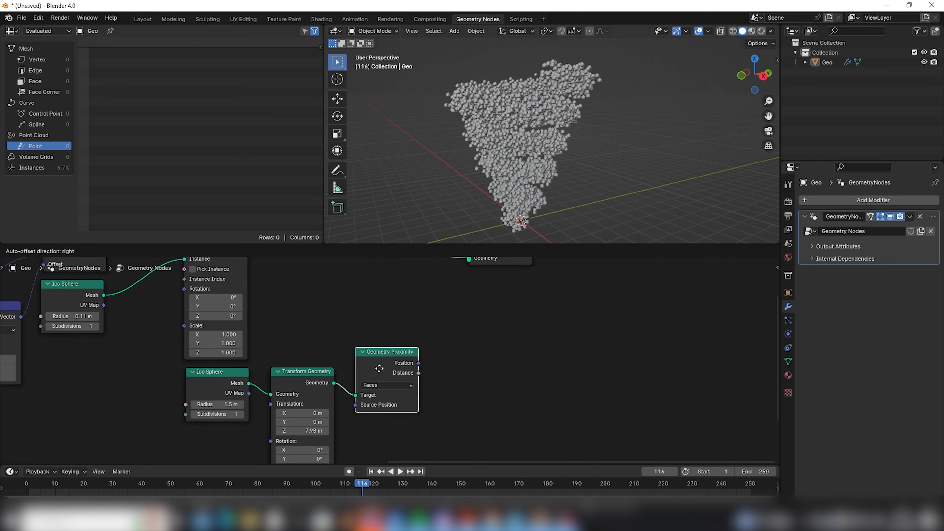
middle_click_drag(354, 410, 350, 329)
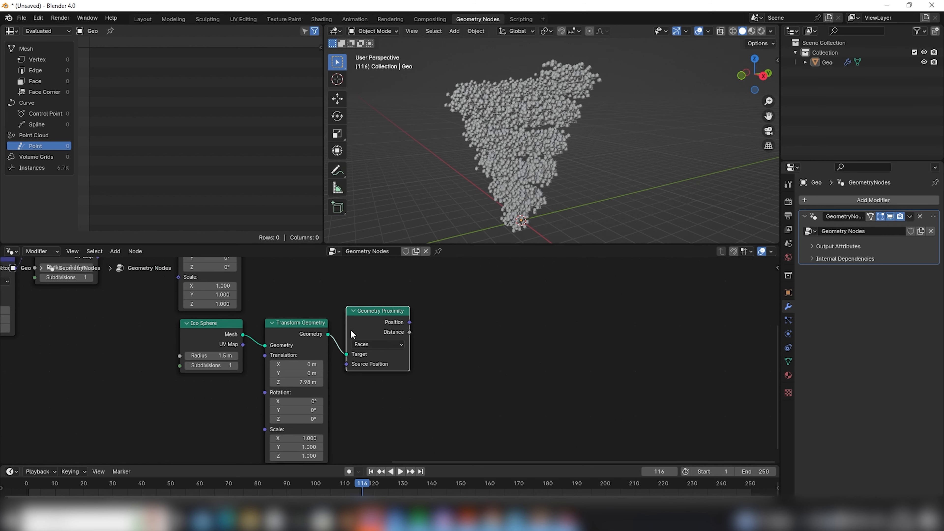
scroll(323, 326, "up", 2)
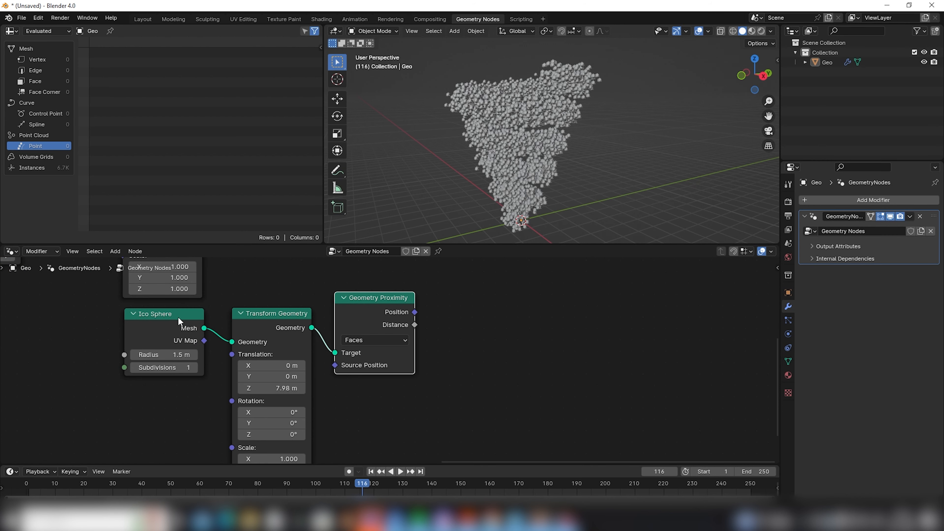
middle_click_drag(218, 262, 269, 385)
scroll(285, 347, "down", 2)
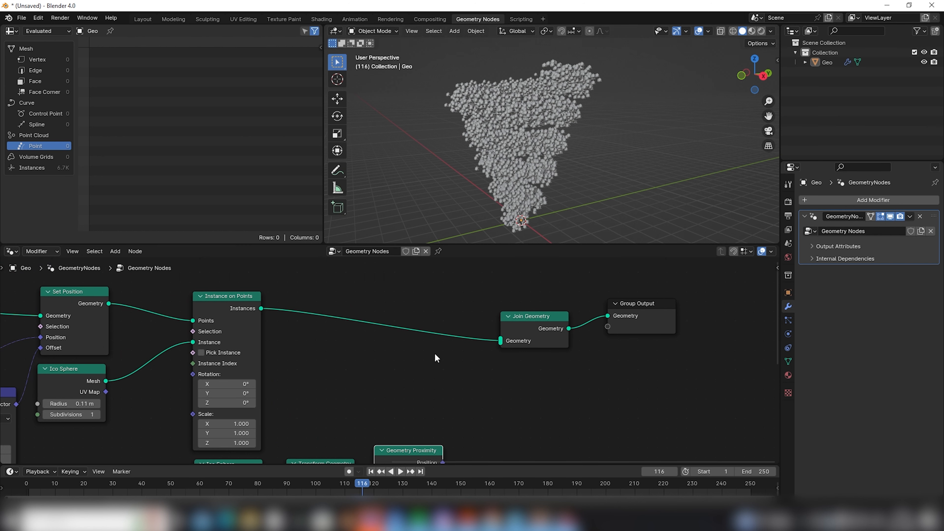
- Connect Geometry Proximity's Distance output to the Scale input of Instance on Points, and inspect the instance sizes along the spiral
middle_click_drag(296, 452, 287, 315)
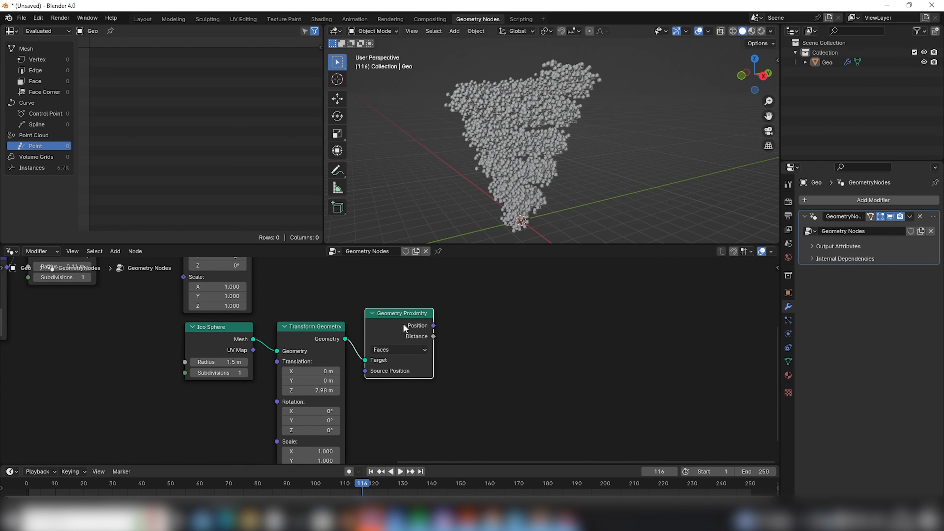
left_click_drag(388, 319, 389, 321)
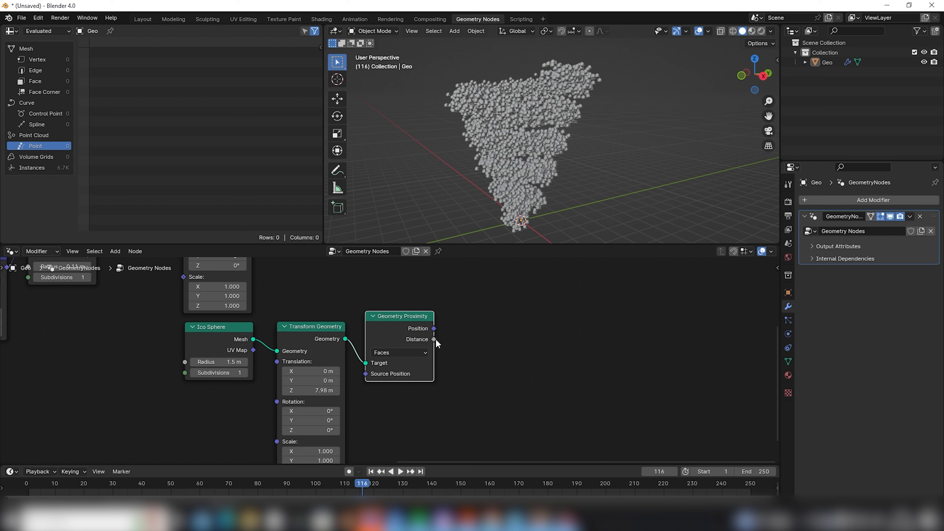
middle_click_drag(488, 331, 345, 432)
left_click_drag(283, 437, 317, 335)
mouse_move(625, 144)
middle_mouse_down()
mouse_move(601, 185)
mouse_move(587, 180)
mouse_move(593, 137)
mouse_move(612, 158)
mouse_move(612, 144)
middle_mouse_up()
scroll(626, 127, "up", 3)
scroll(615, 171, "down", 5)
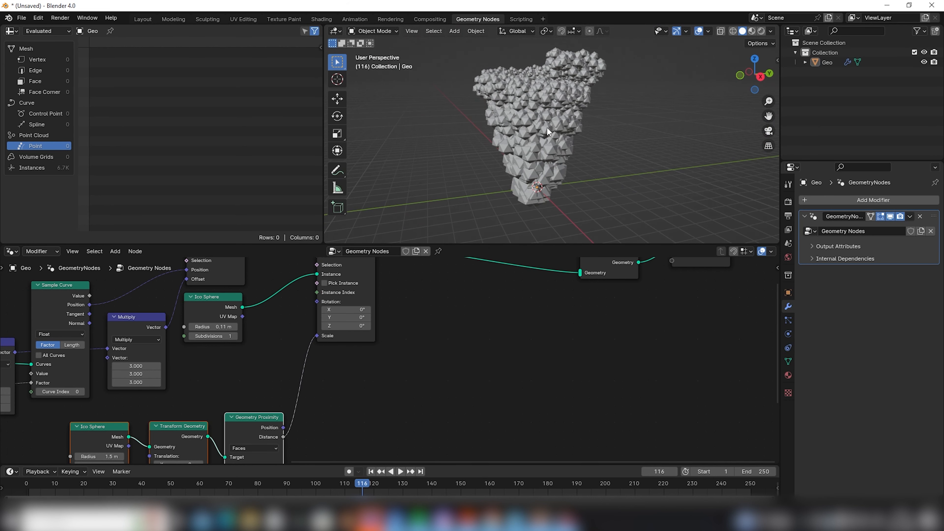
middle_click_drag(559, 201, 562, 172)
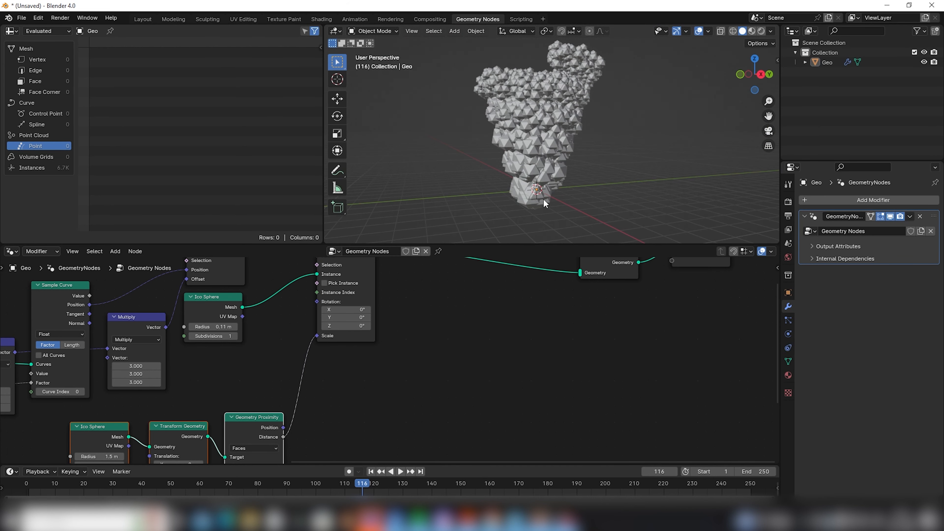
middle_click_drag(546, 128, 569, 129)
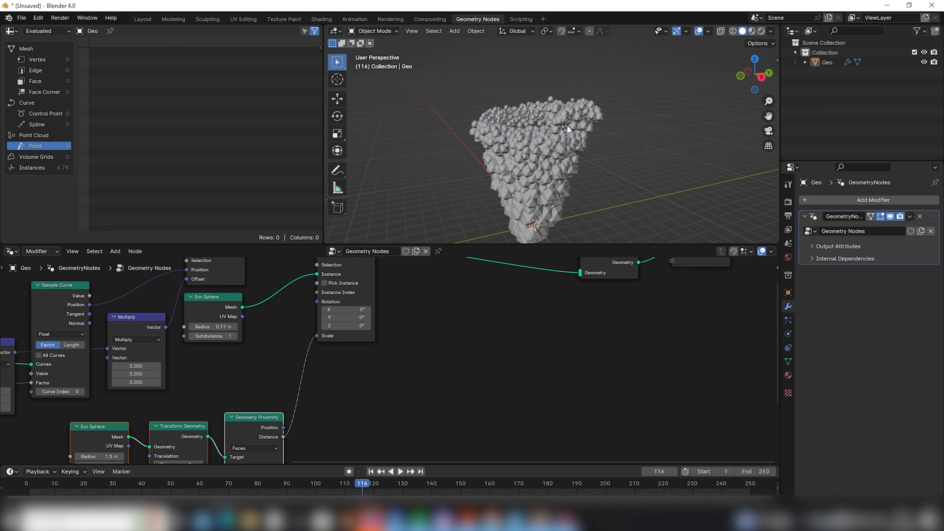
- Rearrange the 1.5 m Ico Sphere, Transform Geometry and Geometry Proximity nodes into a compact row below Instance on Points
middle_click_drag(314, 398, 351, 349)
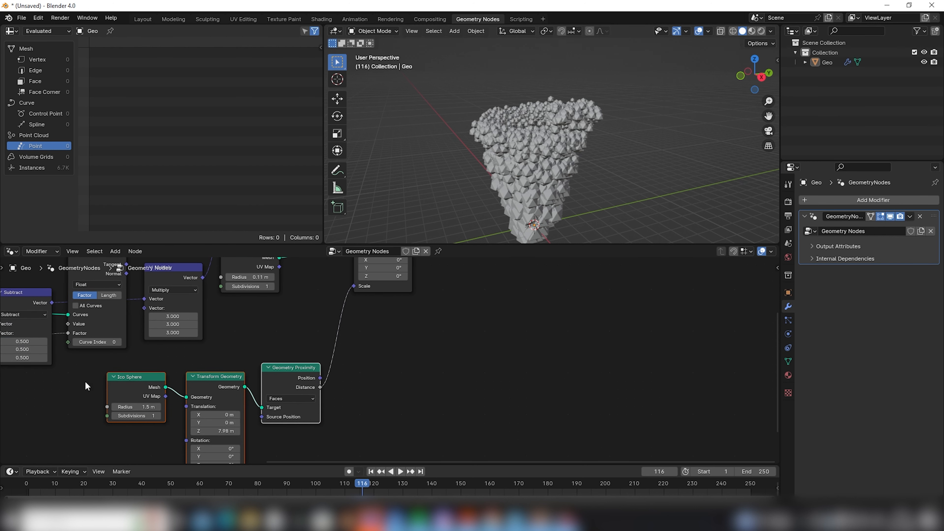
left_click_drag(85, 383, 312, 398)
key("g")
left_click(316, 334)
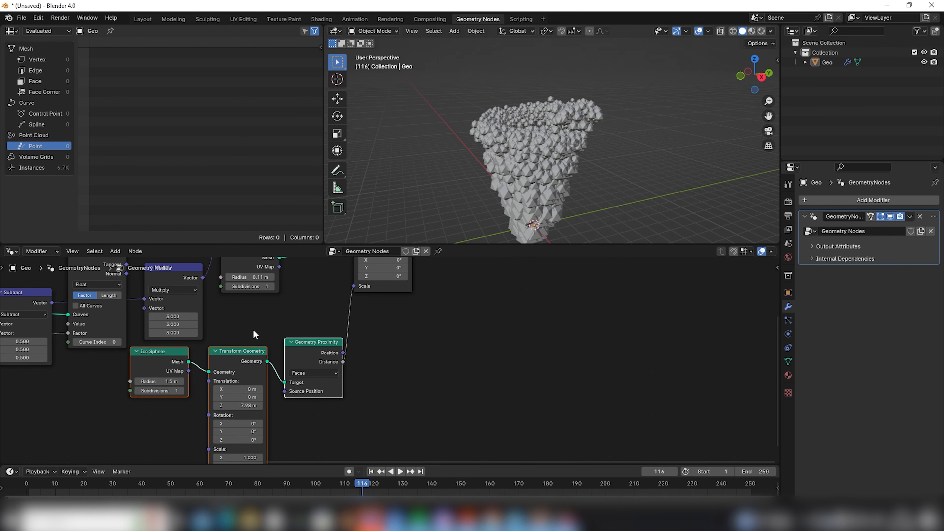
left_click(255, 333)
left_click_drag(233, 323, 321, 397)
left_click_drag(237, 355, 225, 356)
left_click(272, 337)
left_click_drag(293, 346, 288, 354)
- Insert a Map Range node on the link between Geometry Proximity's Distance and the instance Scale, and check the spiral
mouse_move(346, 333)
middle_mouse_down()
mouse_move(334, 345)
mouse_move(346, 345)
middle_mouse_up()
key("shift+a")
type("map range")
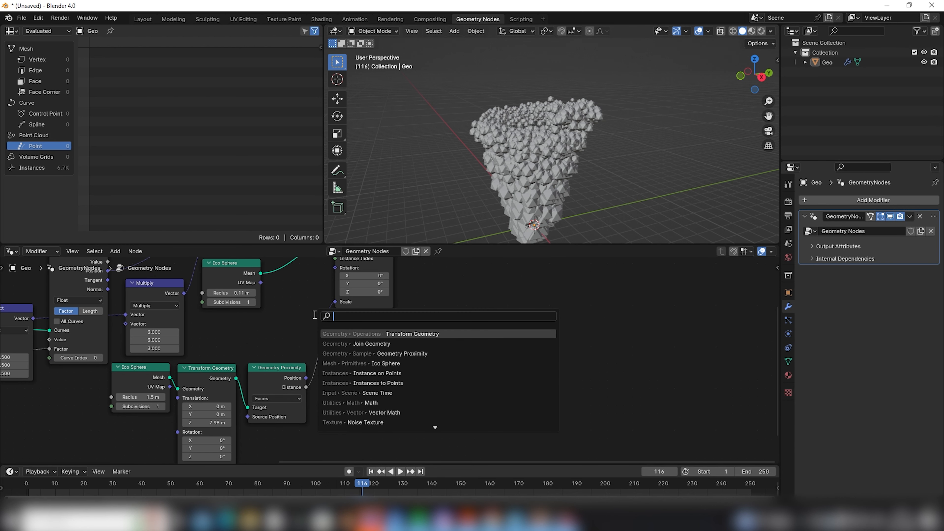
key("Return")
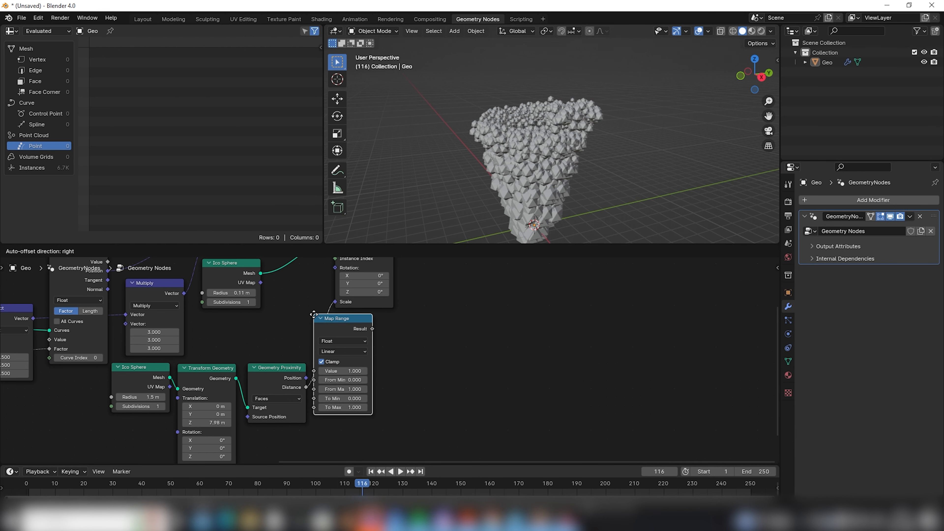
left_click(314, 315)
scroll(572, 186, "up", 4)
middle_click_drag(572, 186, 574, 134)
scroll(524, 205, "down", 2)
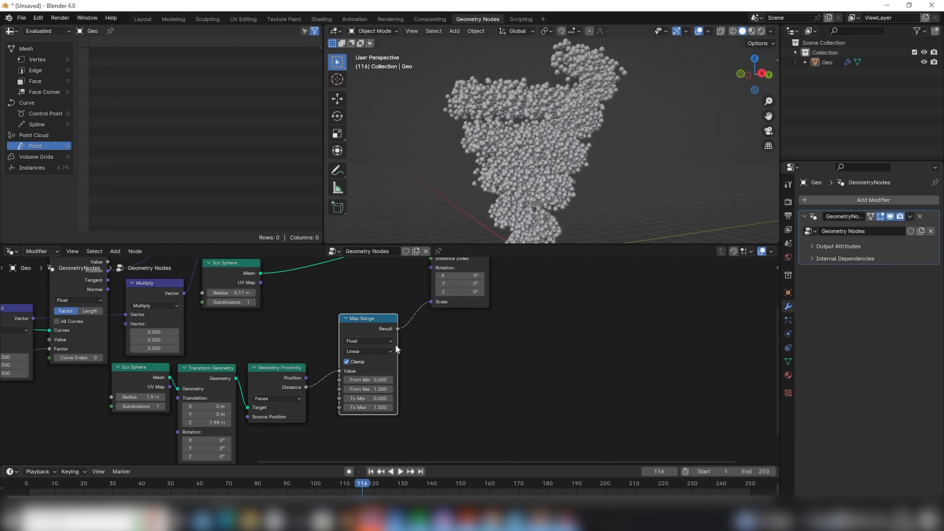
- Add an unconnected Color Ramp node beside Map Range
left_click(450, 351)
key("shift+a")
type("colo")
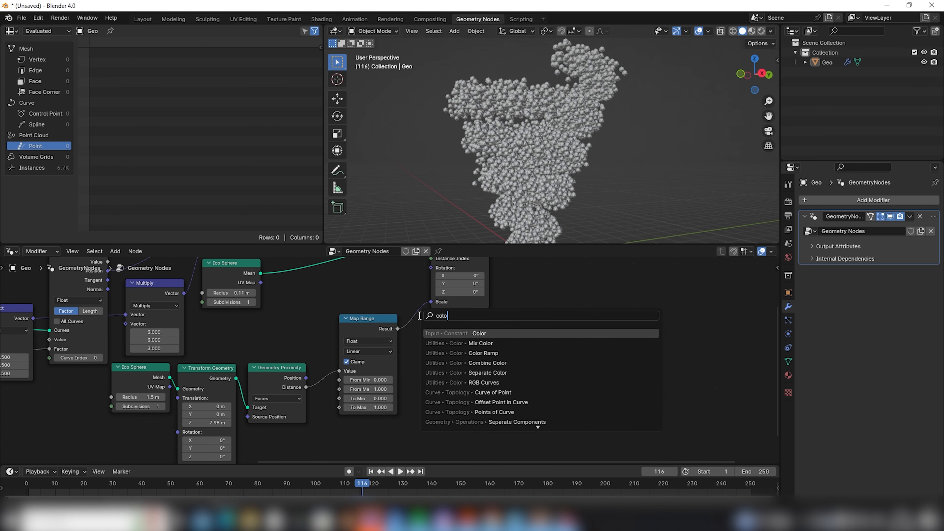
type("r")
key("Down")
key("Down")
key("Return")
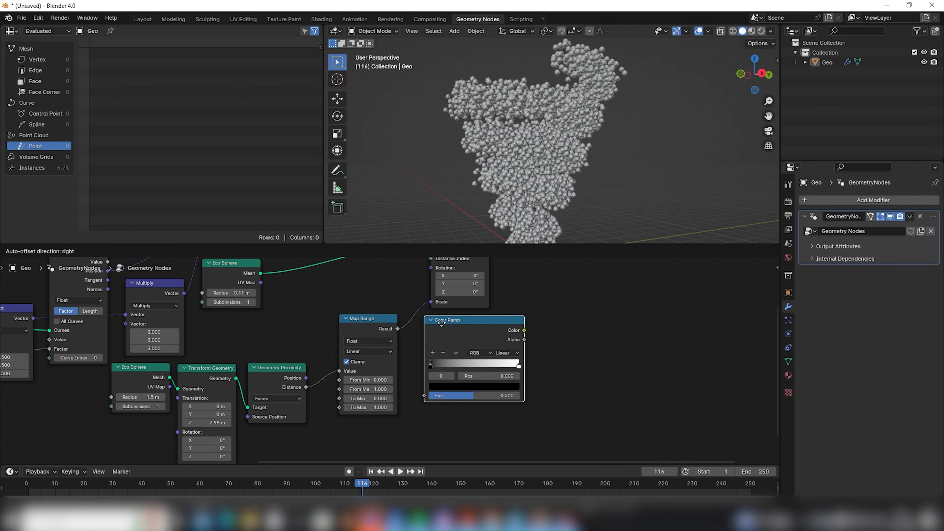
left_click(442, 323)
scroll(448, 372, "up", 3)
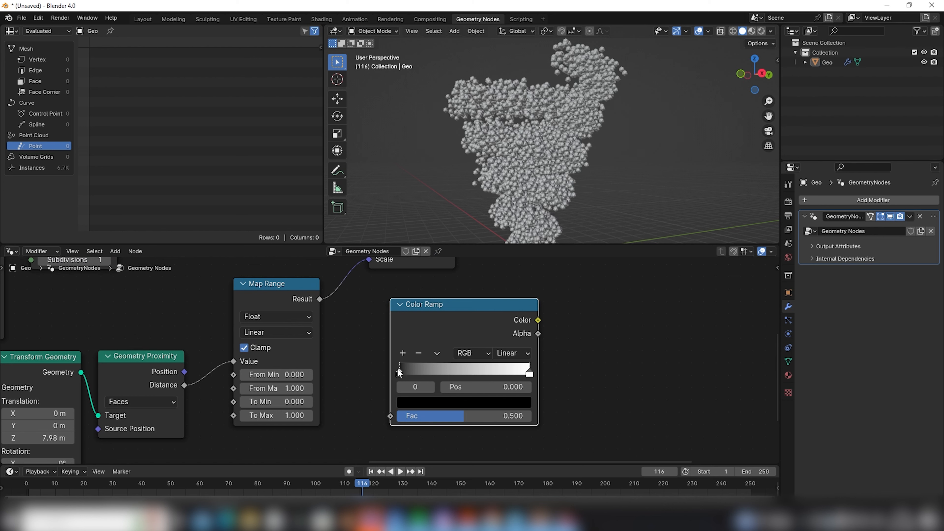
- Move the Color Ramp's black stop to 0.191 and its white stop to 0.841, and try the black stop's brightness
left_click_drag(398, 370, 441, 371)
left_click(546, 370)
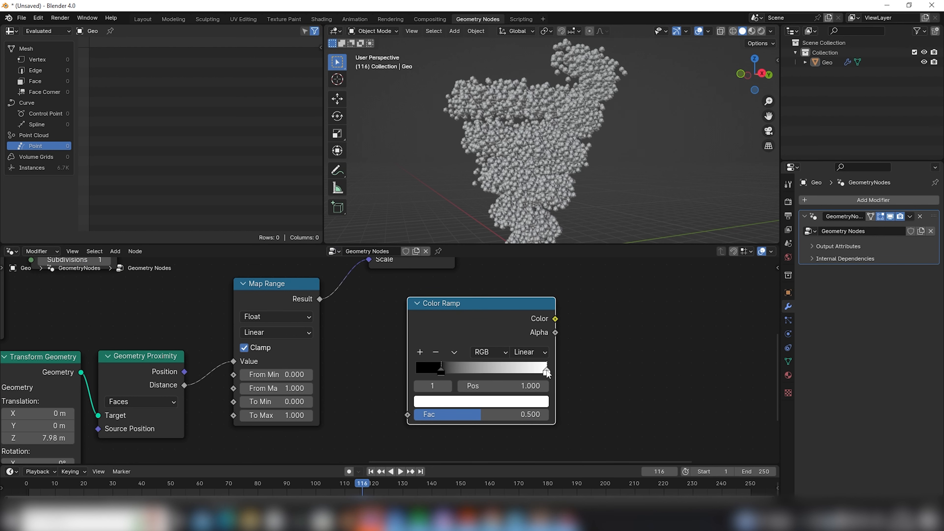
left_click_drag(547, 372, 514, 372)
left_click(441, 373)
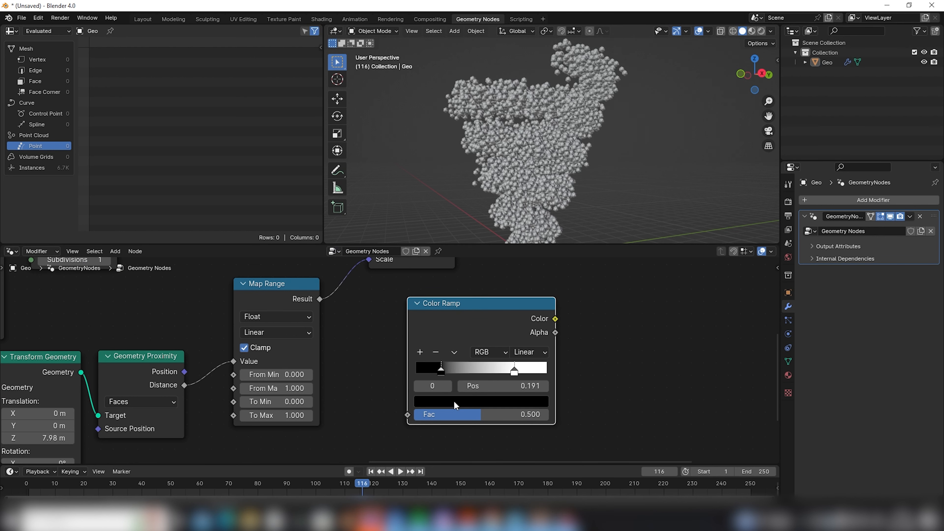
left_click(453, 402)
left_click_drag(538, 311, 538, 231)
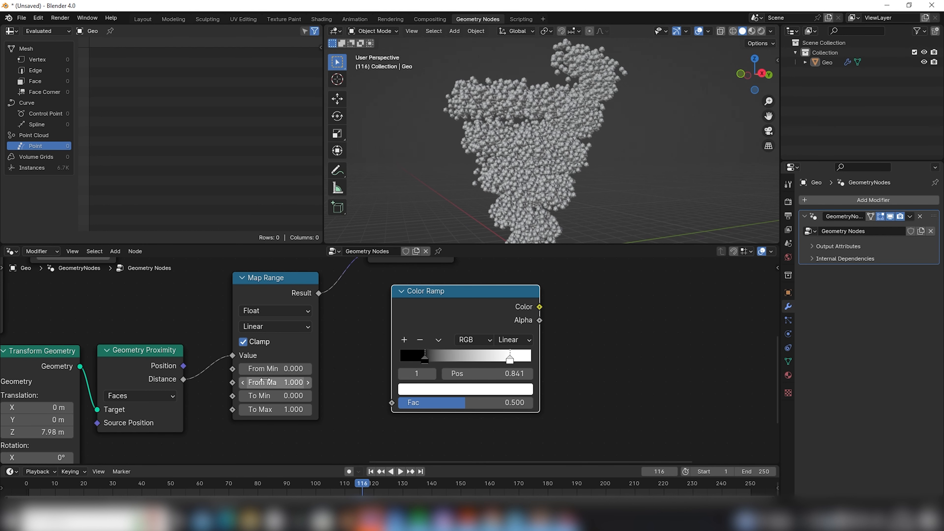
- Set Map Range's From Min to 0.3
left_click(282, 372)
type("0.6")
key("Return")
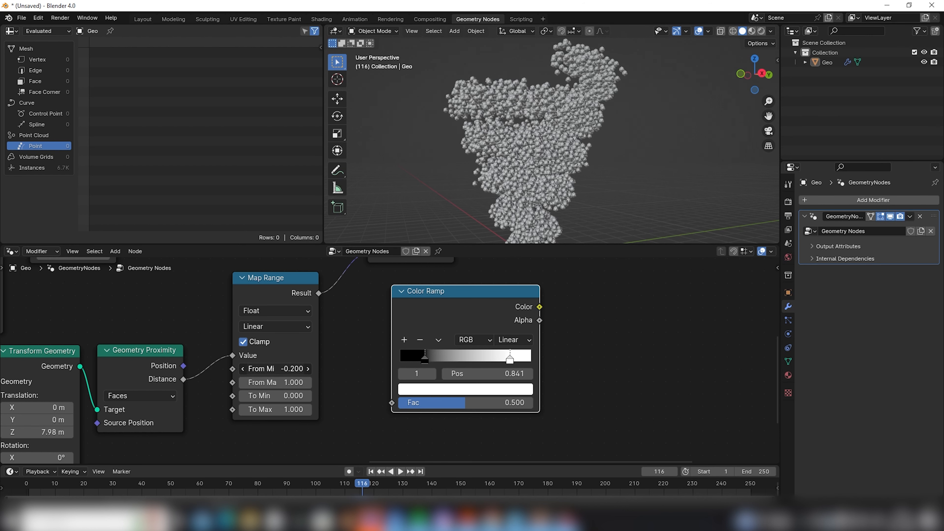
- Move the Color Ramp's black stop to 0.282 and brighten its colour to a Value of about 0.048
left_click_drag(425, 359, 437, 363)
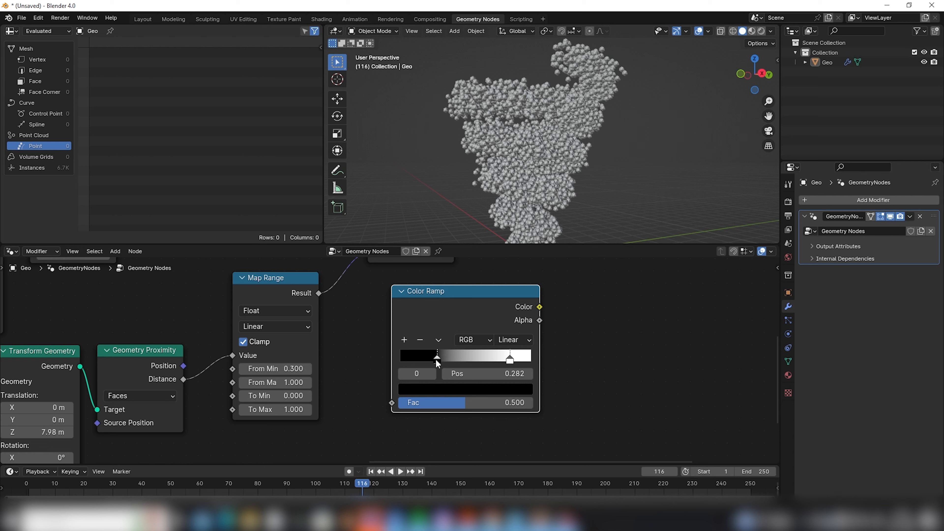
left_click(439, 390)
left_click_drag(523, 294, 523, 277)
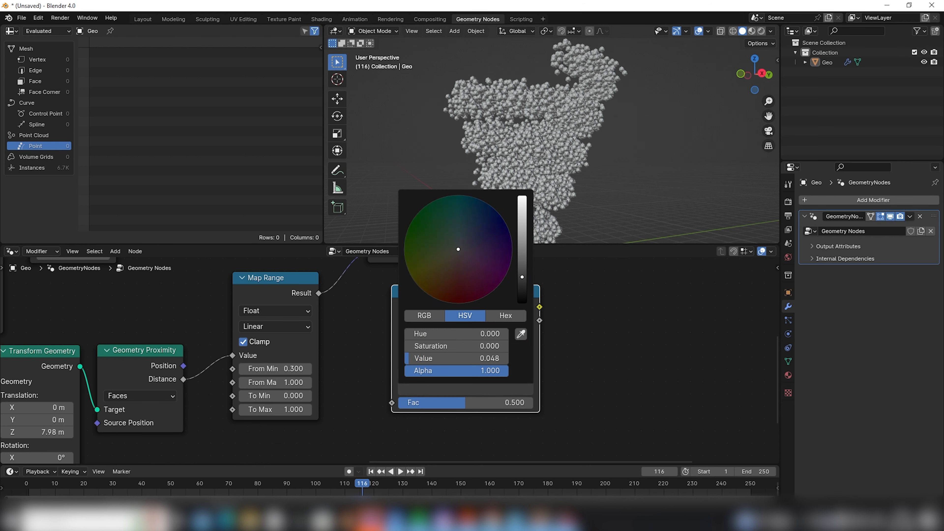
left_click(628, 310)
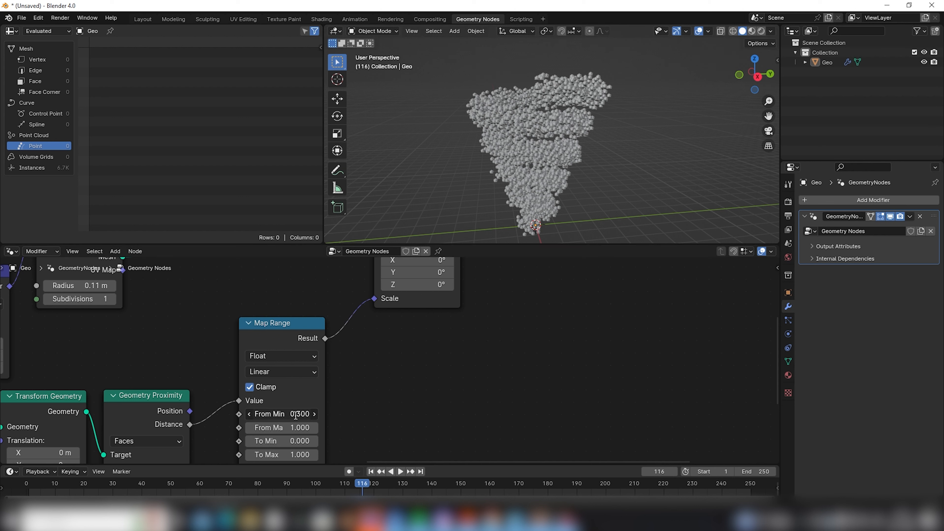
- Invert the Map Range input by setting From Min to 1 and From Max to 0
left_click(249, 414)
type("1")
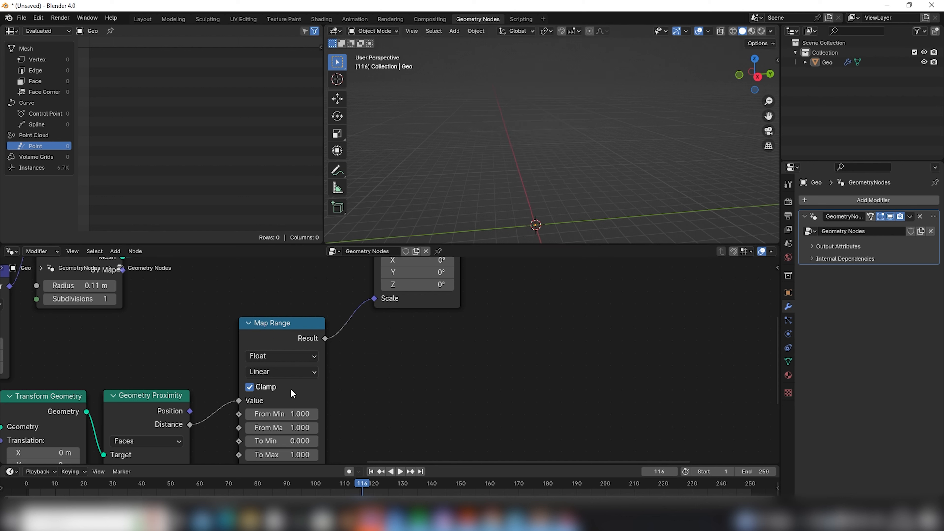
key("Tab")
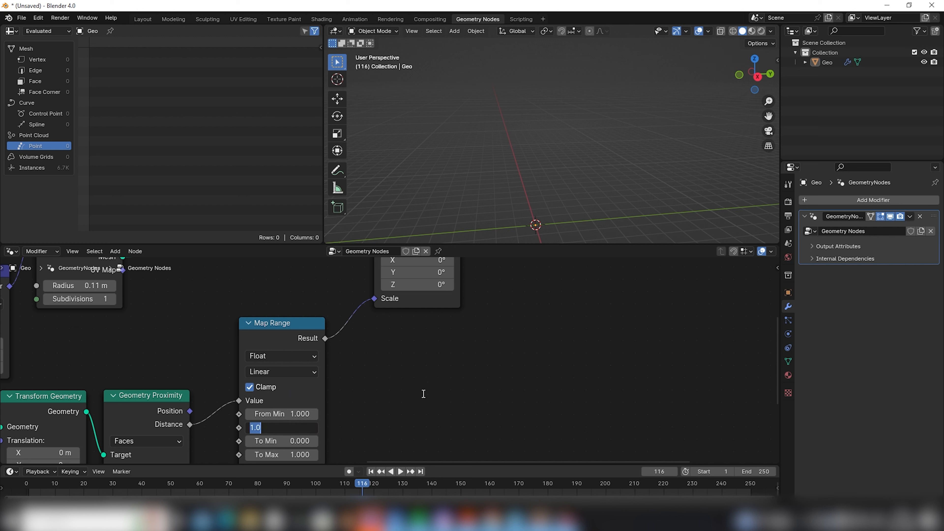
type("0")
key("Return")
middle_click_drag(365, 417, 361, 412)
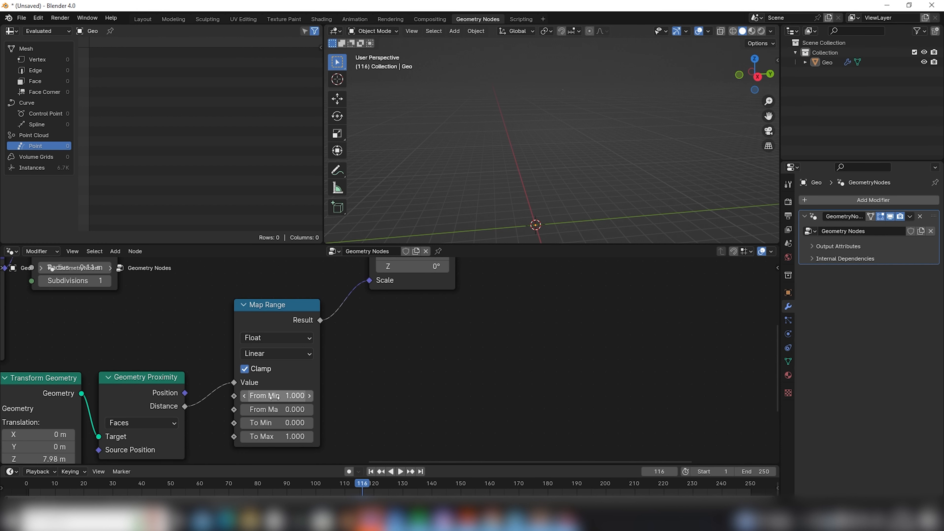
- Set Map Range's From Min to 5 and inspect how the instances fade along the spiral
left_click_drag(274, 396, 298, 396)
left_click(274, 396)
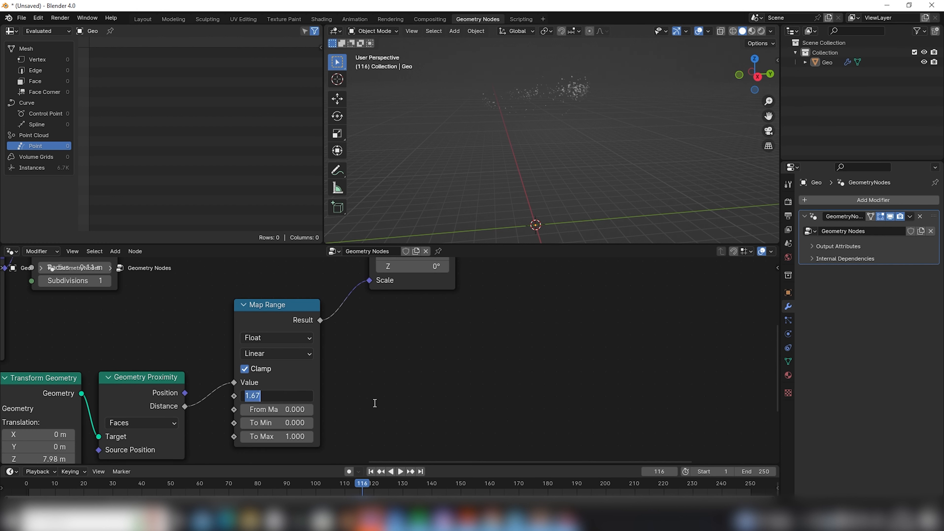
type("5")
key("Return")
middle_click_drag(558, 224, 549, 182)
scroll(547, 169, "up", 2)
scroll(550, 181, "down", 2)
middle_click_drag(532, 87, 554, 190)
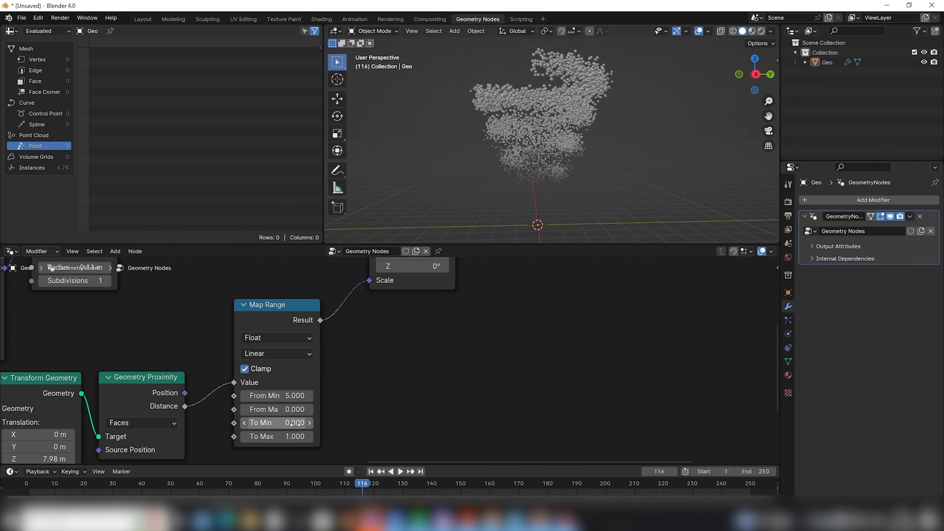
- Set Map Range's To Min to 0.12 and To Max to 1.41
left_click_drag(293, 424, 298, 424)
middle_click_drag(541, 87, 539, 127)
mouse_move(300, 434)
left_mouse_down()
mouse_move(308, 434)
mouse_move(289, 423)
left_mouse_up()
middle_click_drag(513, 186, 519, 184)
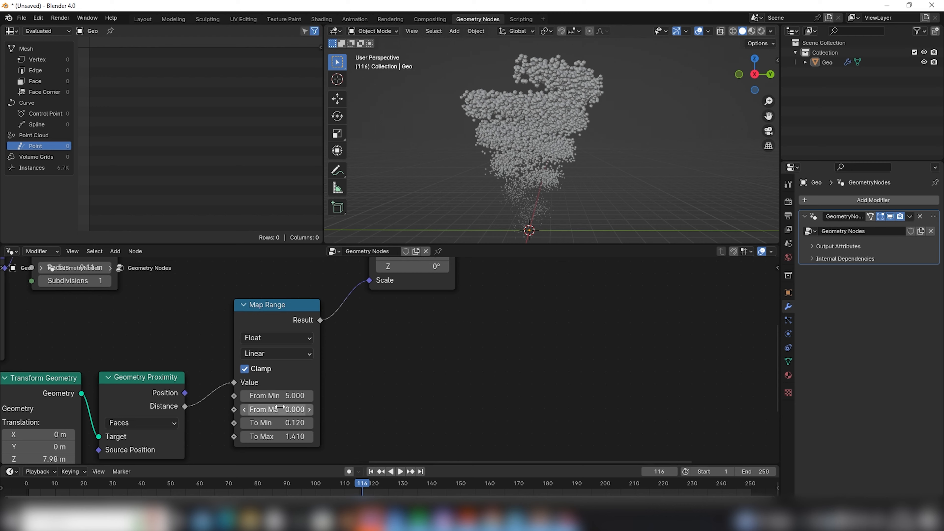
- Lower Map Range's From Min to 3.55, playing the animation and viewing the instance scaling up close
mouse_move(283, 396)
left_mouse_down()
mouse_move(264, 395)
mouse_move(276, 396)
left_mouse_up()
middle_click_drag(613, 155, 506, 181)
key("space")
middle_click_drag(611, 204, 588, 201)
key("space")
left_click_drag(283, 396, 270, 395)
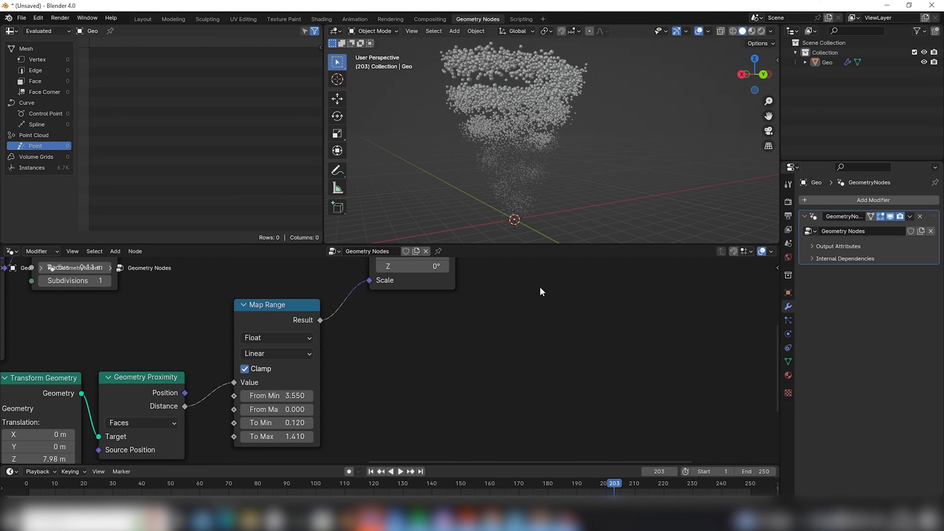
middle_click_drag(648, 189, 564, 237)
key("space")
scroll(601, 181, "down", 3)
middle_click_drag(647, 175, 490, 140)
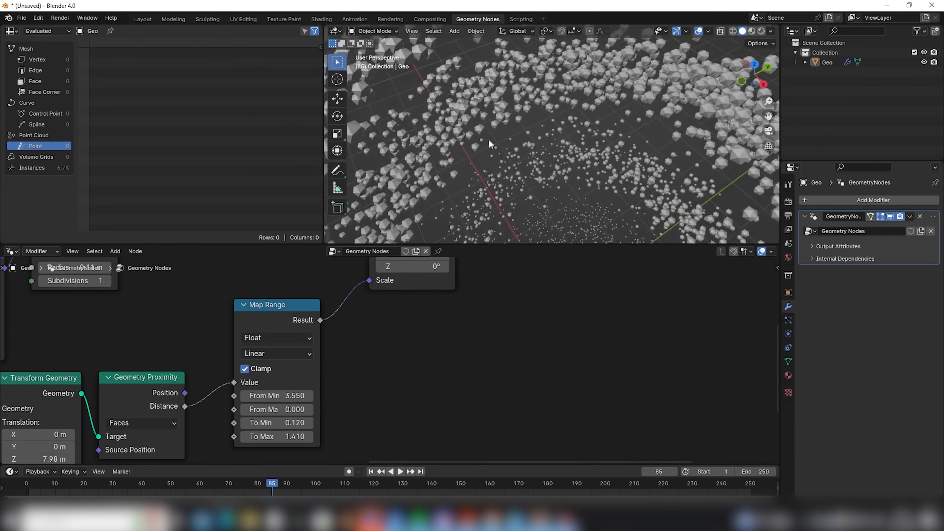
scroll(521, 151, "up", 2)
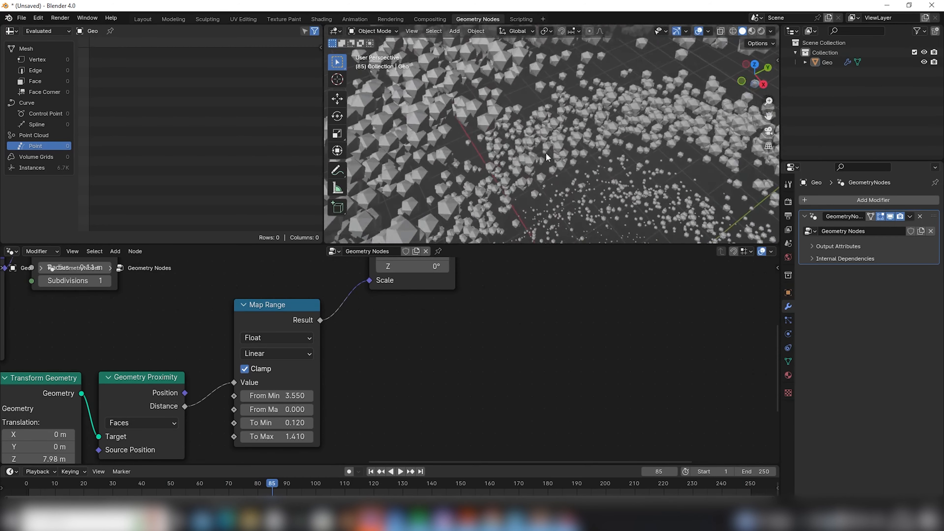
middle_click_drag(590, 138, 552, 173)
- Insert a Rotate Instances node between Instance on Points and Join Geometry, and space it closer to the output nodes
middle_click_drag(438, 347, 360, 435)
scroll(498, 321, "down", 2)
middle_click_drag(478, 277, 333, 353)
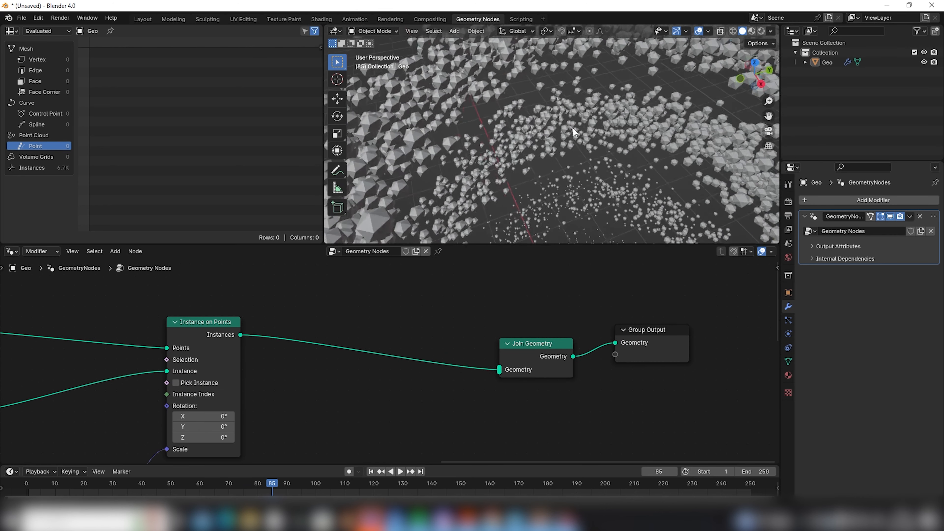
key("shift+a")
left_click(347, 284)
type("rotat")
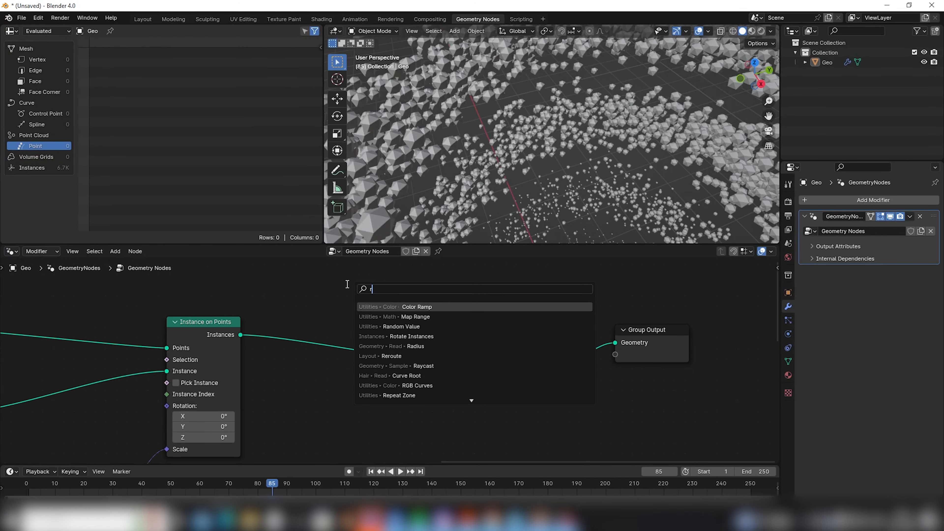
key("Down")
key("Down")
key("Down")
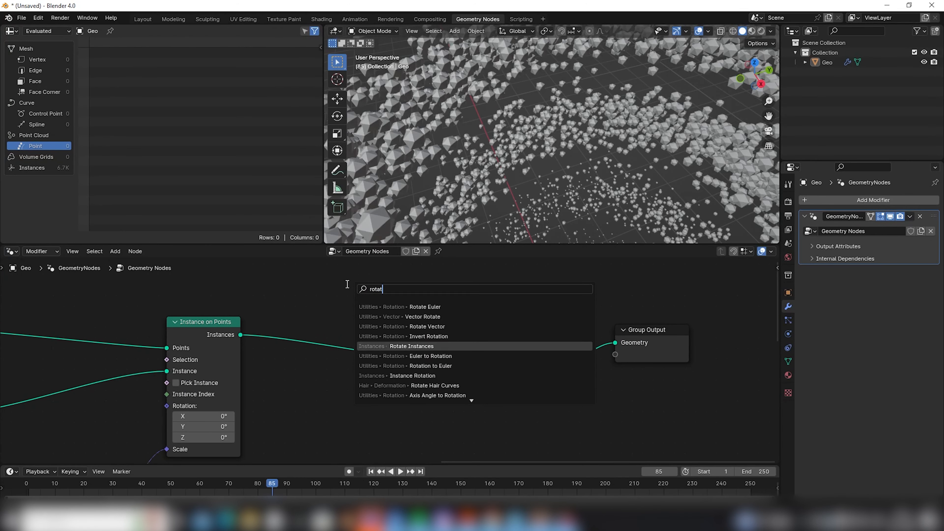
key("Return")
left_click(424, 322)
left_click_drag(640, 337, 615, 325)
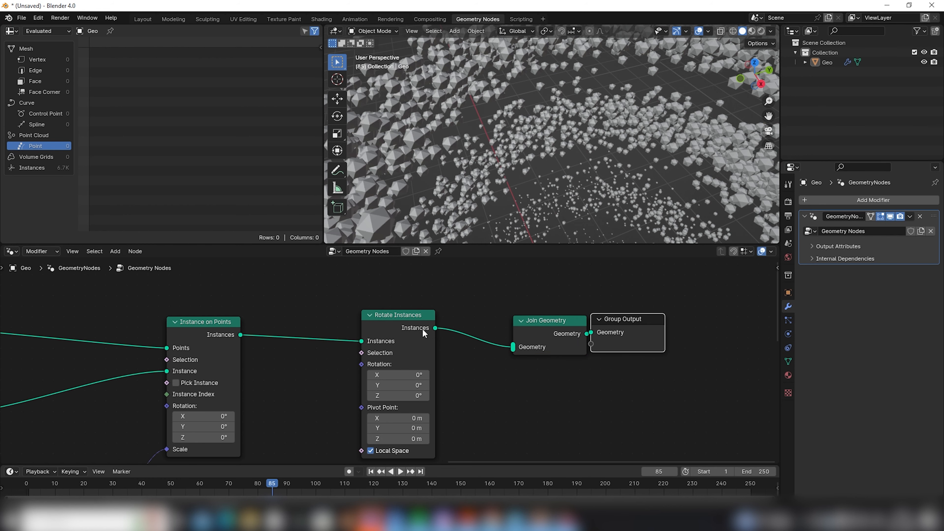
left_click_drag(420, 309, 474, 314)
- Add an Index node driving the Rotation of Rotate Instances, and list the instances' data in the spreadsheet
middle_click_drag(357, 338, 436, 287)
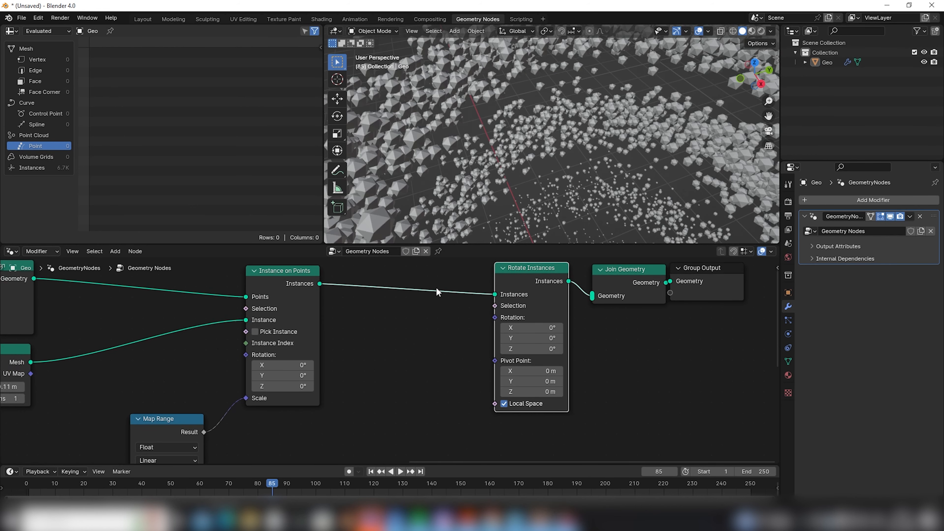
key("shift+a")
left_click(360, 319)
type("index")
key("Return")
left_click(360, 321)
left_click_drag(432, 338, 495, 317)
middle_click_drag(580, 134, 539, 149)
left_click(32, 167)
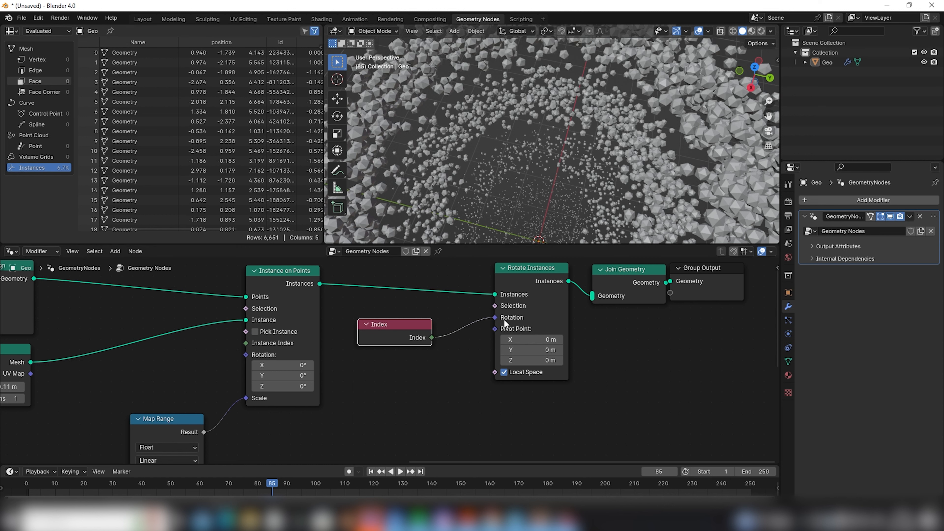
- Play the animation and examine the index-rotated instances along the spiral from different angles and up close
scroll(106, 55, "down", 5)
middle_click_drag(335, 372, 670, 357)
left_click(540, 389)
middle_click_drag(521, 149, 565, 159)
key("space")
key("space")
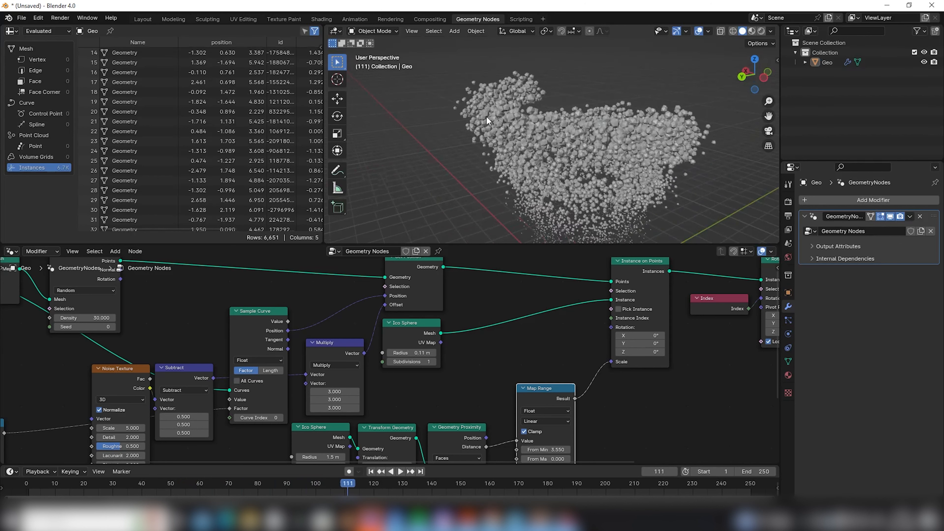
scroll(486, 116, "up", 4)
middle_click_drag(493, 150, 506, 147)
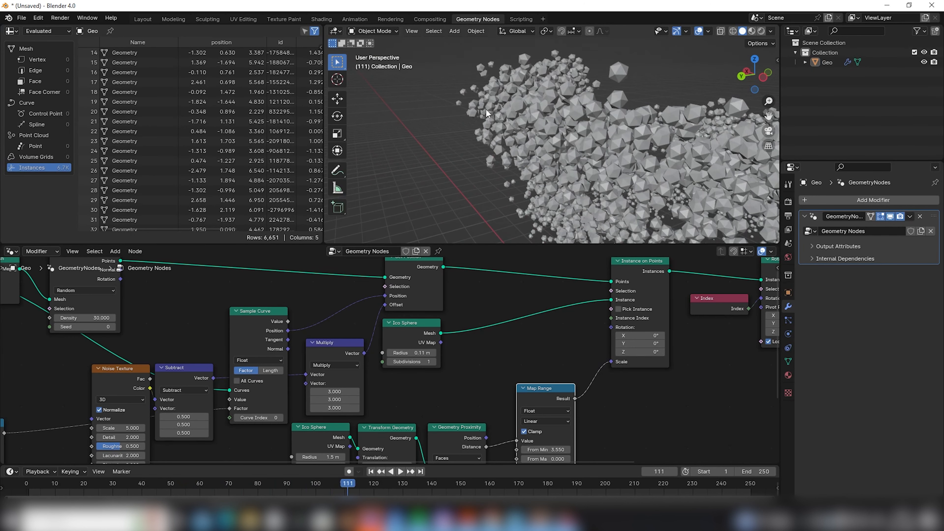
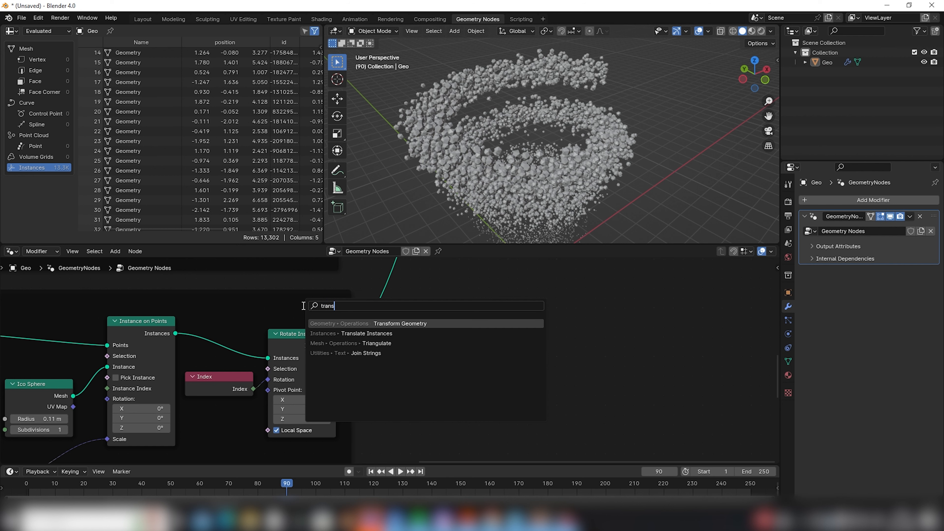
- Insert a Transform Geometry node on the output of Rotate Instances in the lower instance branch
key("Return")
left_click(304, 306)
middle_click_drag(459, 370, 455, 341)
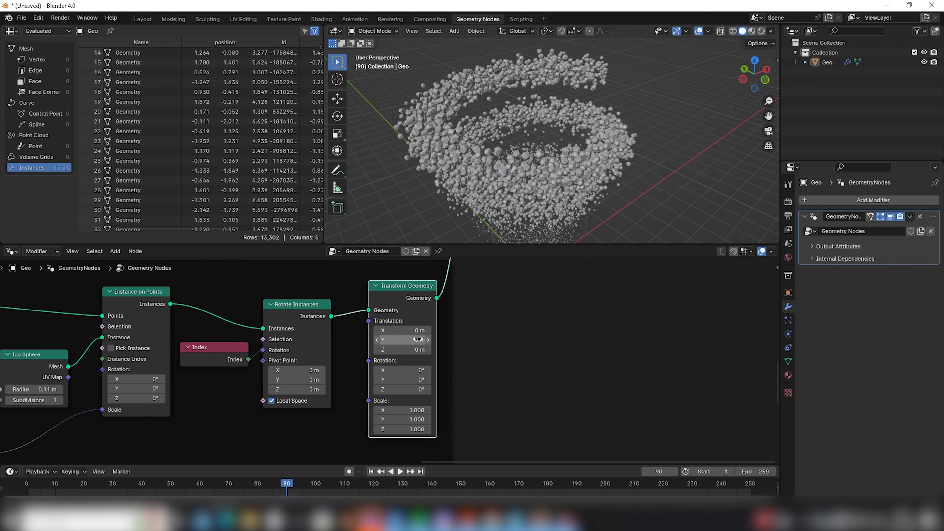
middle_click_drag(554, 125, 508, 134)
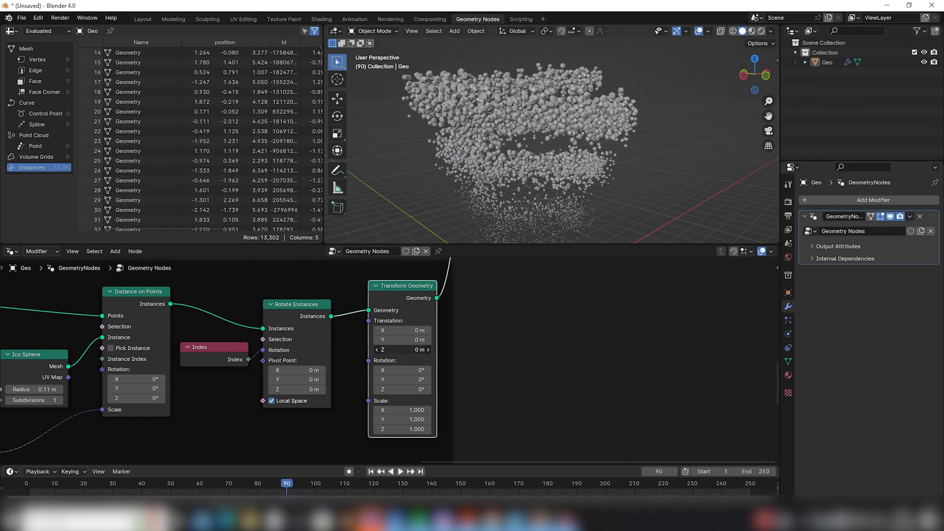
- Adjust the new Transform Geometry node's Z translation and the Map Range node's From Min value
left_click_drag(402, 349, 428, 350)
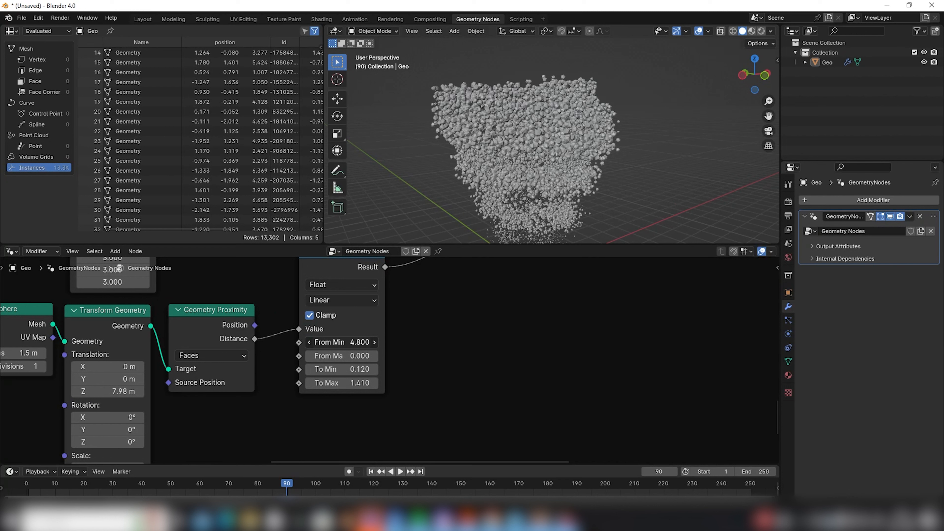
mouse_move(342, 343)
left_mouse_down()
mouse_move(334, 356)
mouse_move(345, 356)
left_mouse_up()
middle_click_drag(623, 141, 557, 180)
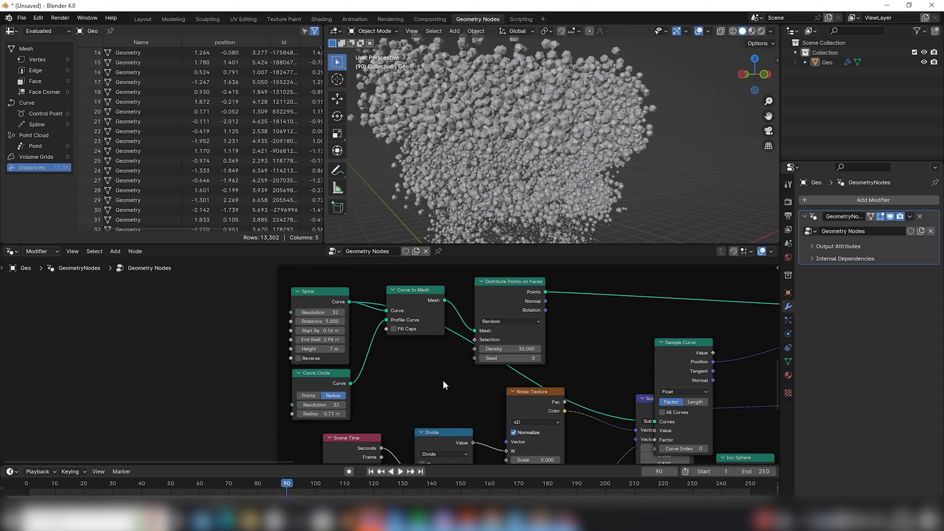
- Set the divisor of the Scene Time Divide node beside Add and Fraction to 15, and play the animation
middle_click_drag(442, 386, 508, 334)
scroll(462, 390, "up", 4)
middle_click_drag(477, 365, 465, 336)
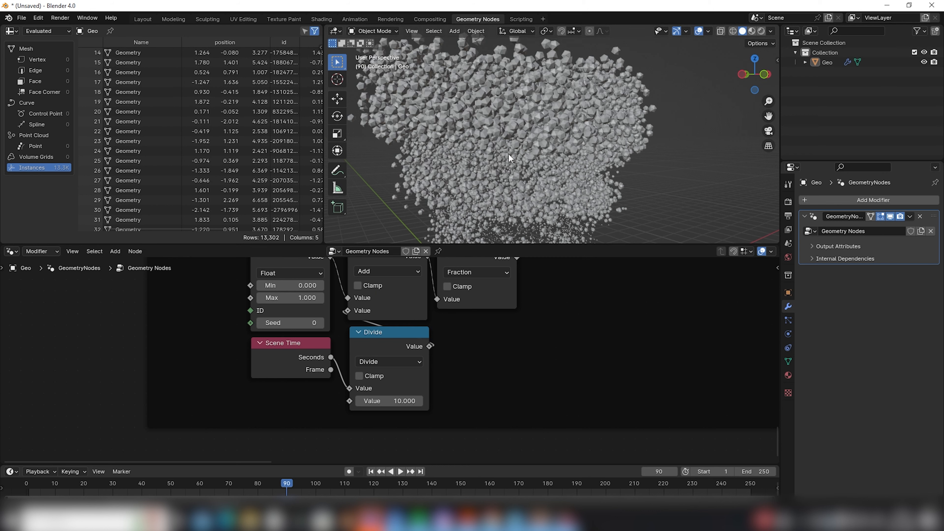
middle_click_drag(508, 155, 493, 178)
middle_click_drag(556, 181, 518, 170)
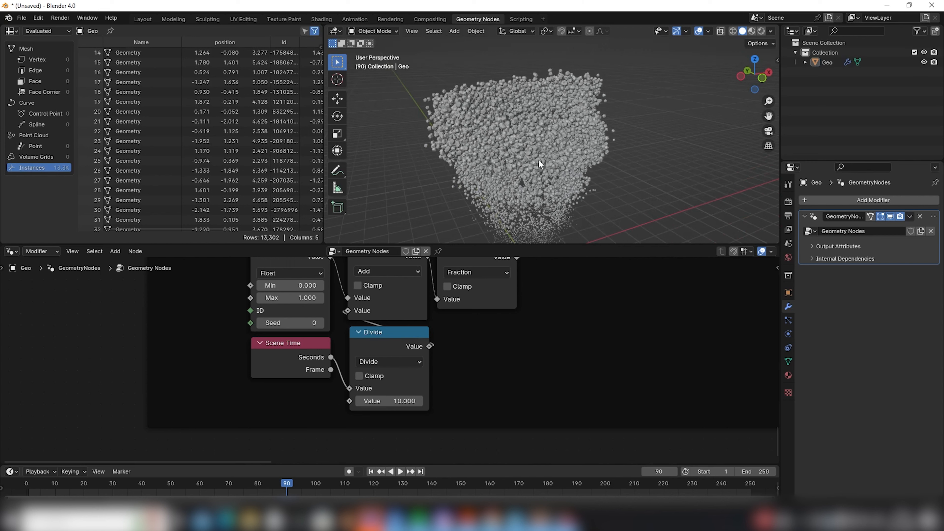
left_click(397, 401)
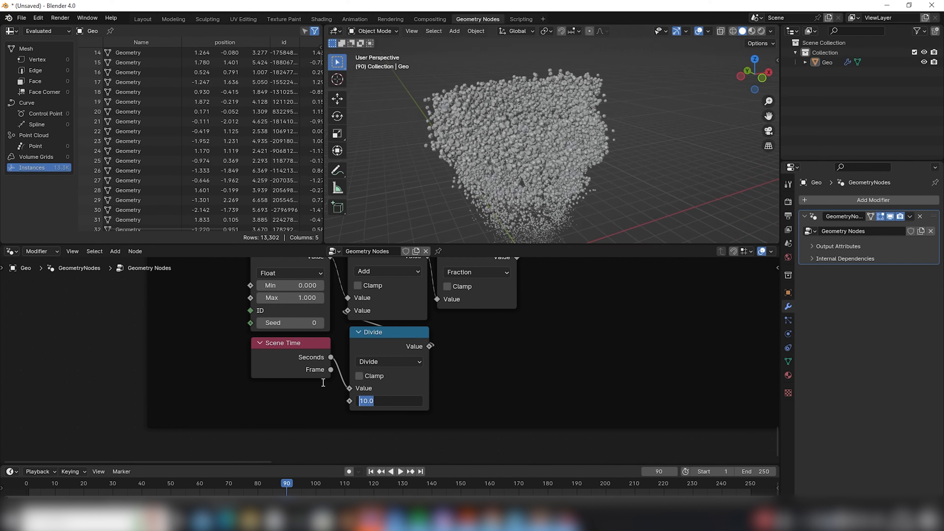
type("15")
key("Return")
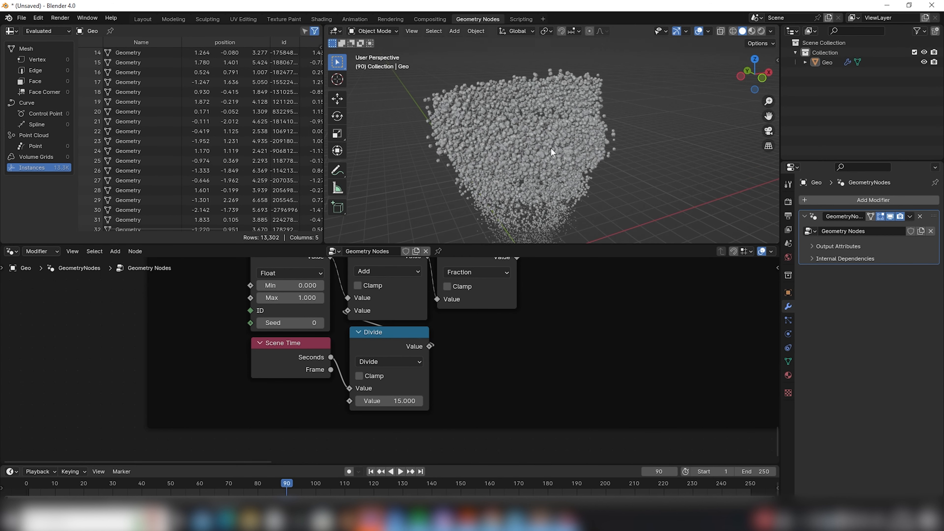
key("space")
scroll(623, 159, "up", 4)
middle_click_drag(633, 179, 569, 193)
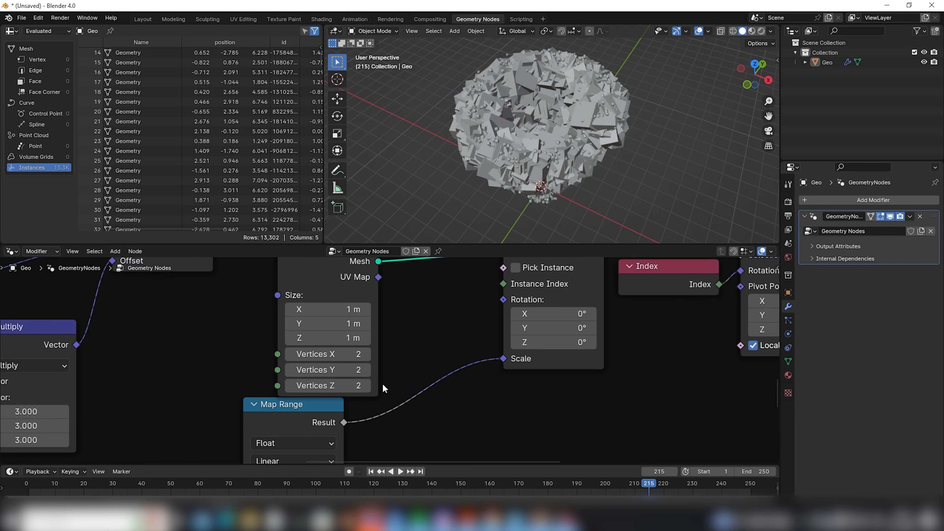
- Set the Cube instance's X, Y and Z size to 0.38 m
scroll(382, 384, "up", 2)
middle_click_drag(418, 322, 360, 363)
left_click_drag(359, 363, 301, 395)
- Play the animation in short runs and examine the cube instances up close and from farther away
key("space")
key("space")
scroll(545, 147, "up", 5)
middle_click_drag(545, 147, 554, 130)
scroll(473, 104, "up", 1)
key("space")
scroll(571, 156, "down", 3)
key("space")
scroll(561, 164, "down", 4)
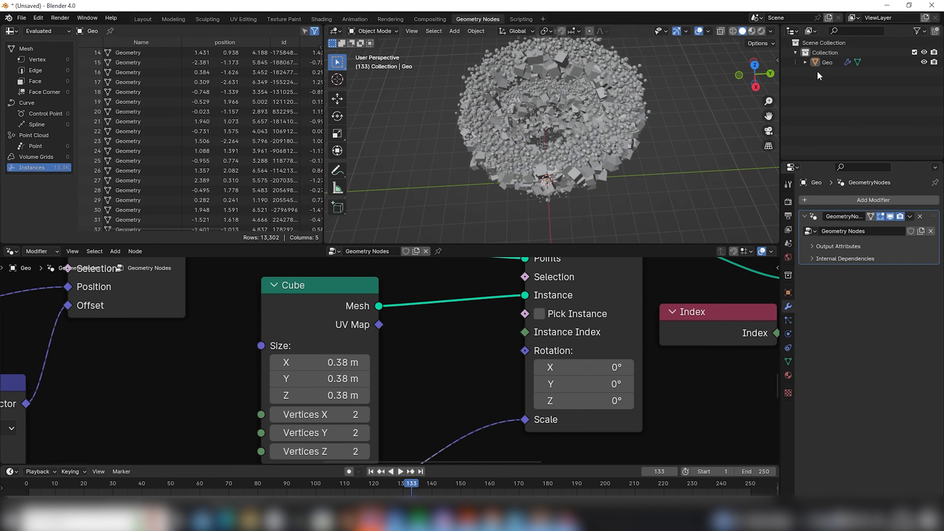
- Add a camera to the scene
middle_click_drag(695, 146, 641, 151)
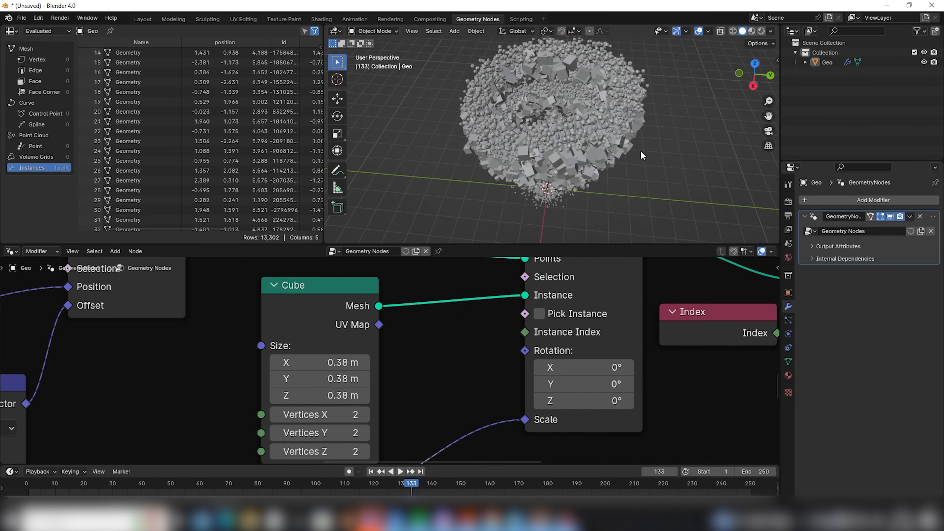
key("shift+a")
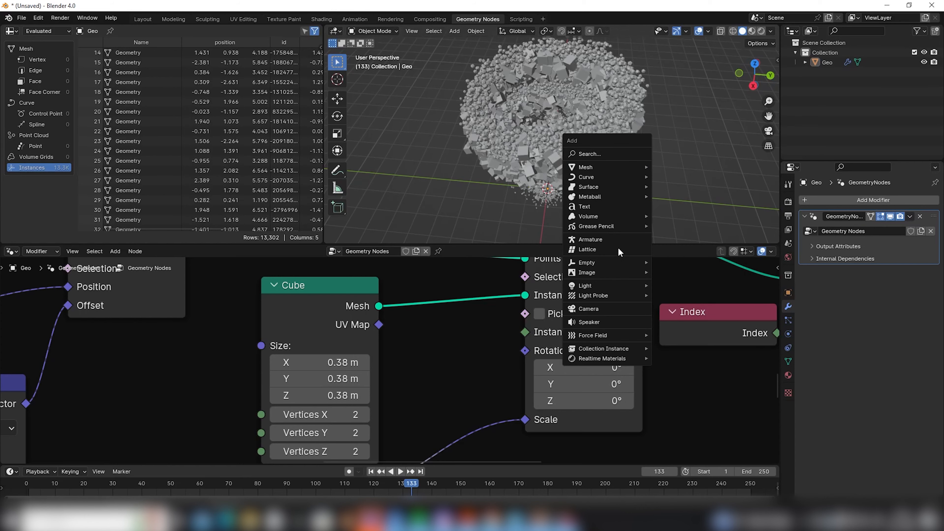
left_click(591, 309)
- Align the camera to the top orthographic view of the spiral and adjust its position
mouse_move(590, 168)
middle_mouse_down()
mouse_move(602, 101)
mouse_move(596, 173)
middle_mouse_up()
scroll(589, 167, "up", 7)
middle_click_drag(554, 125, 590, 132, "shift")
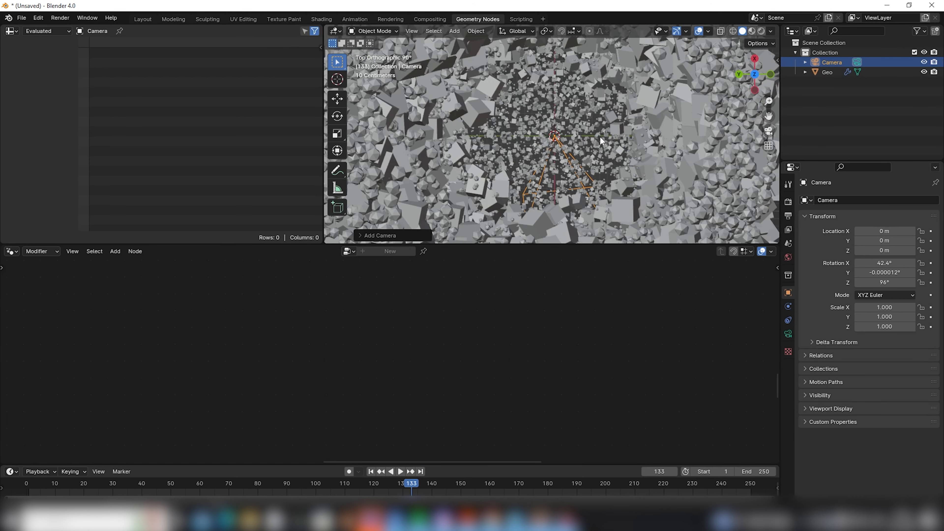
scroll(600, 136, "down", 2, "alt")
scroll(589, 141, "down", 5)
scroll(589, 141, "up", 2)
middle_click_drag(545, 151, 573, 149)
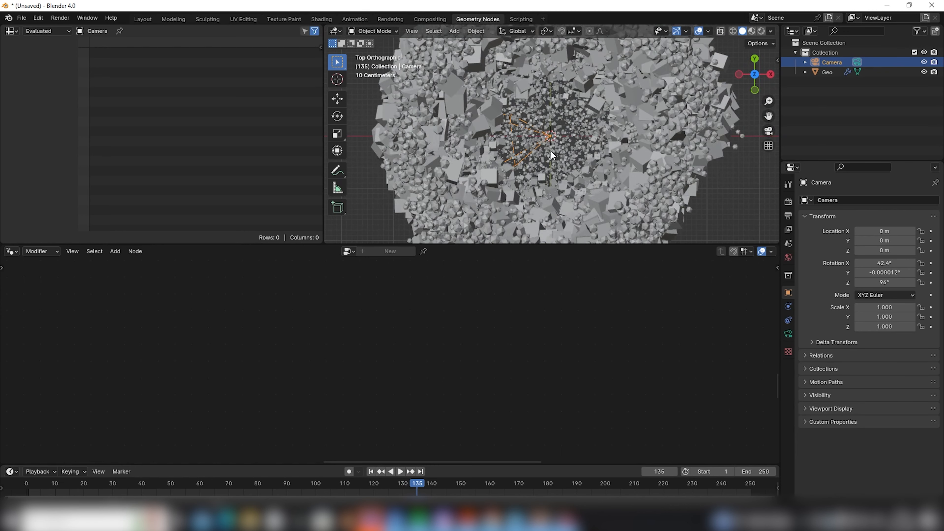
key("ctrl+alt+KP_0")
key("g")
left_click(556, 151)
- Set the output resolution to 1080 px wide by 1380 px high
left_click(788, 216)
left_click(897, 214)
left_click_drag(896, 214, 797, 213)
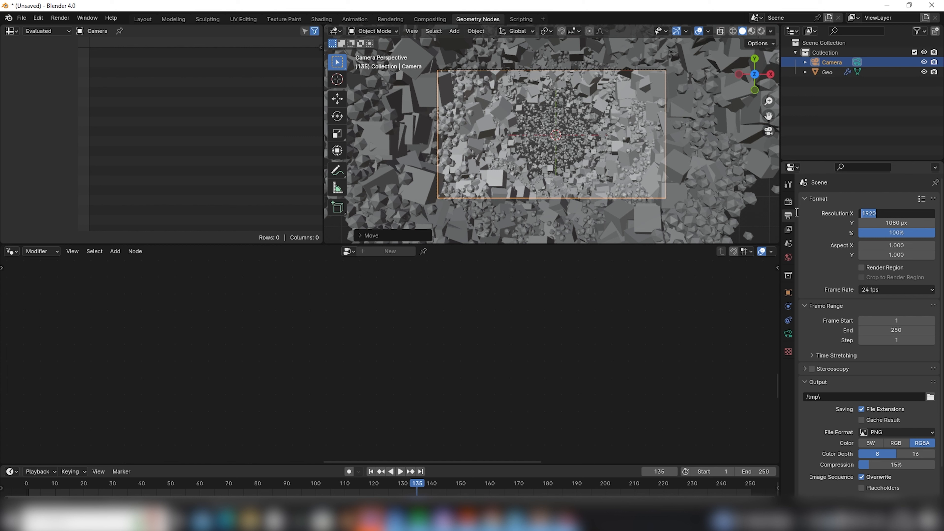
type("1080")
key("Tab")
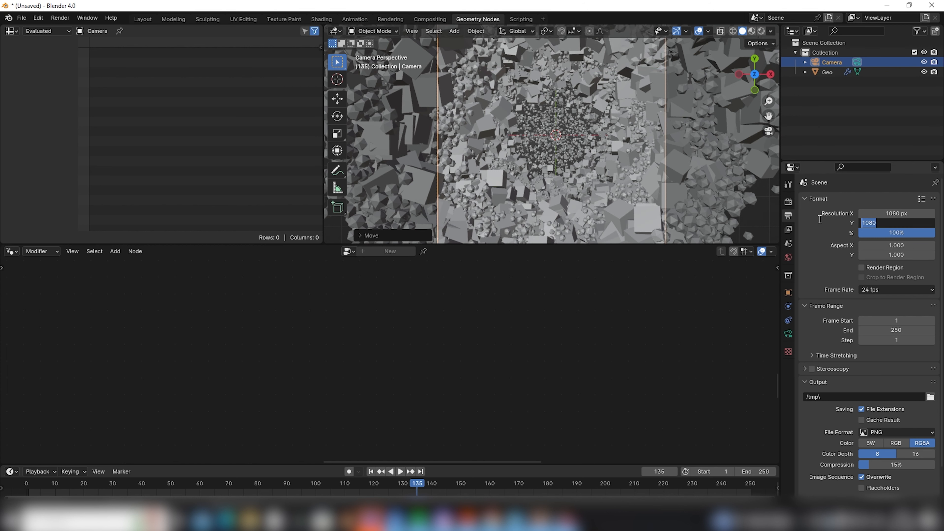
type("1389")
key("BackSpace")
type("0")
key("Return")
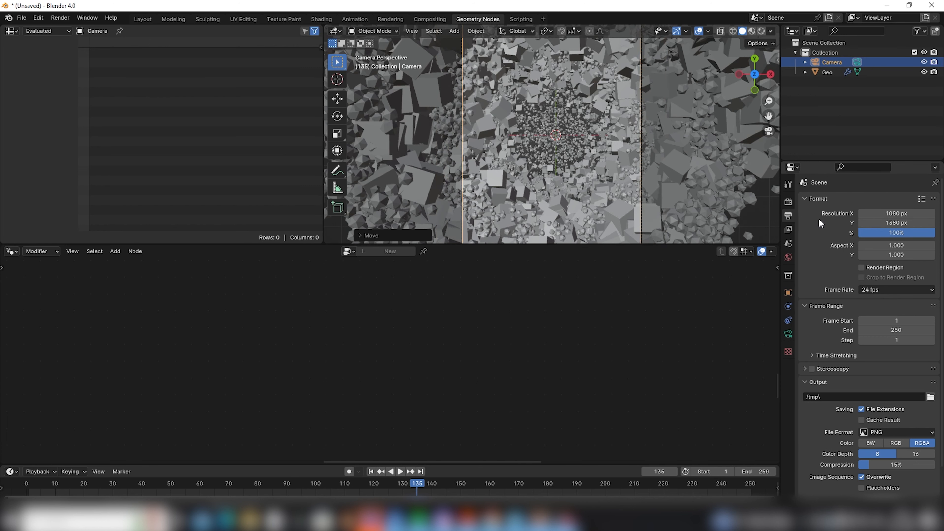
- Raise the camera along the global Z axis so its frame covers more of the spiral
scroll(591, 151, "down", 3)
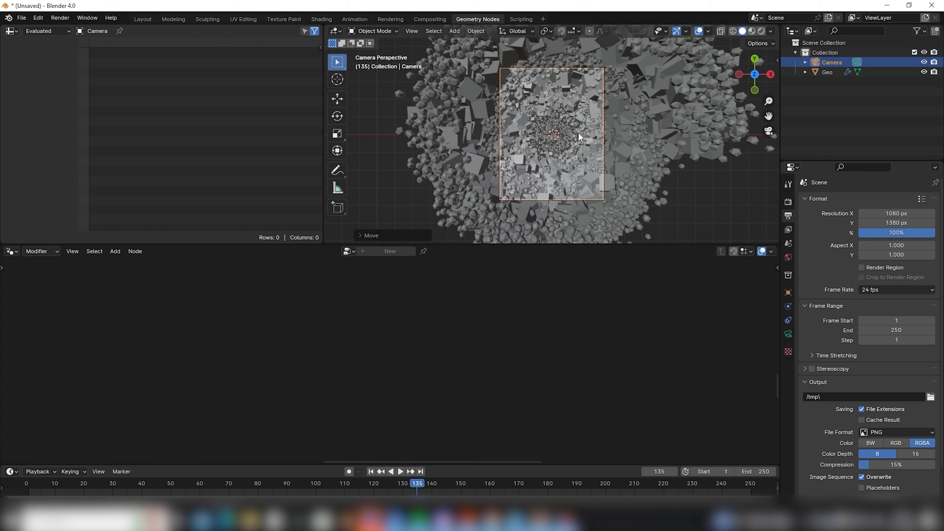
key("g")
key("z")
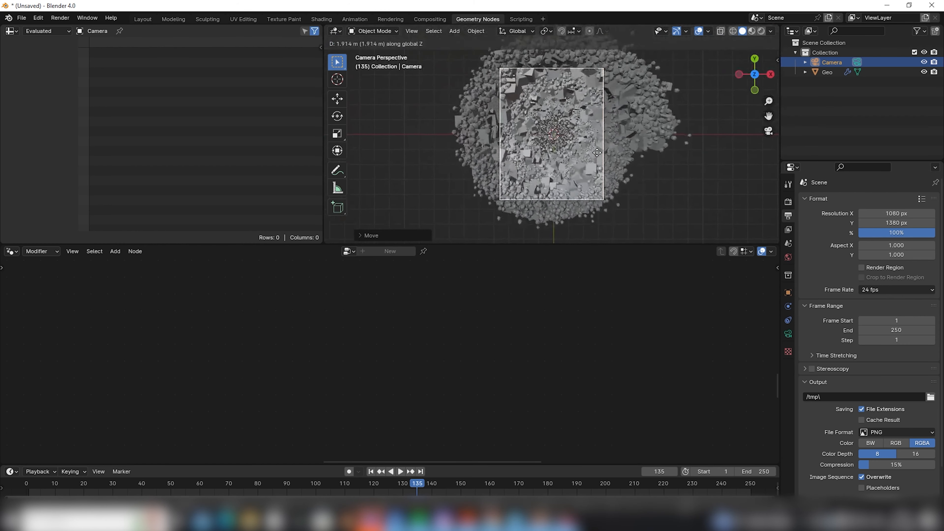
left_click(524, 64)
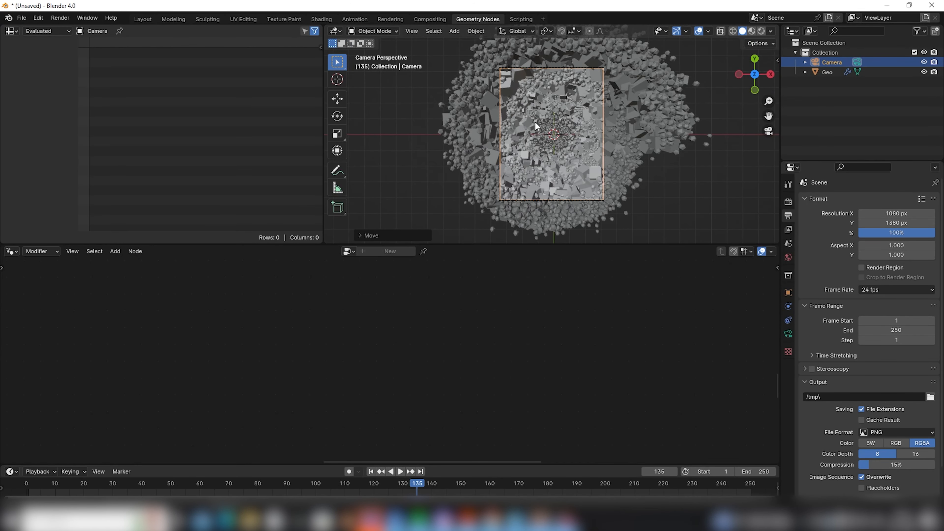
- Show the Cycles render settings and preview the camera view in Rendered shading, playing a few frames
left_click(788, 201)
key("z")
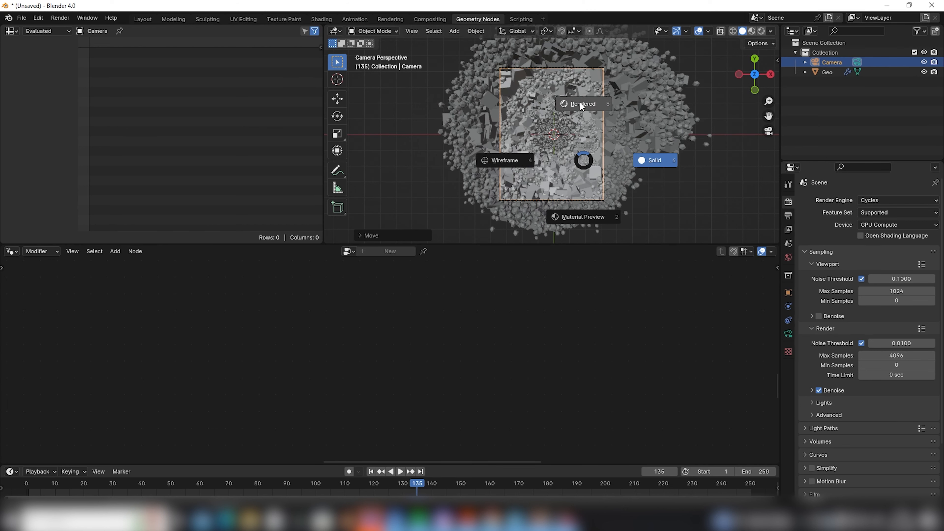
left_click(580, 101)
left_click(605, 166)
scroll(573, 143, "up", 3)
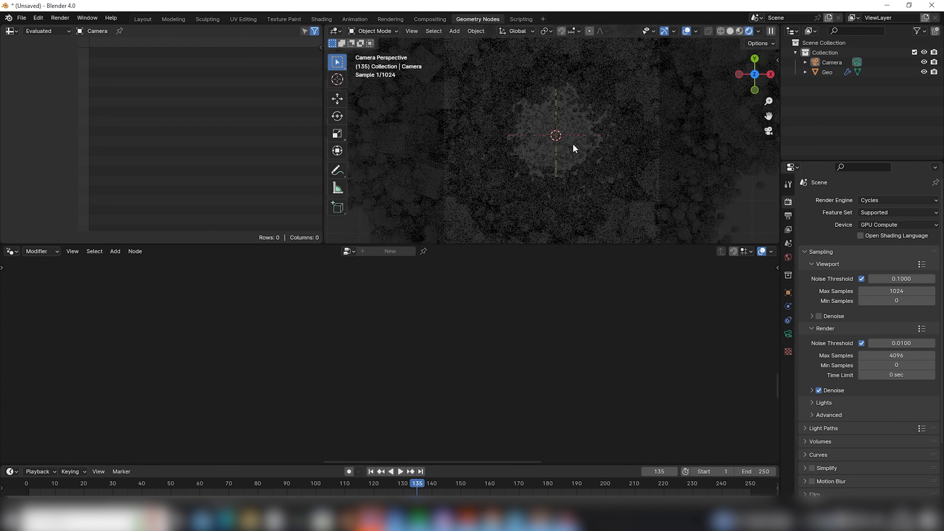
scroll(596, 139, "down", 2)
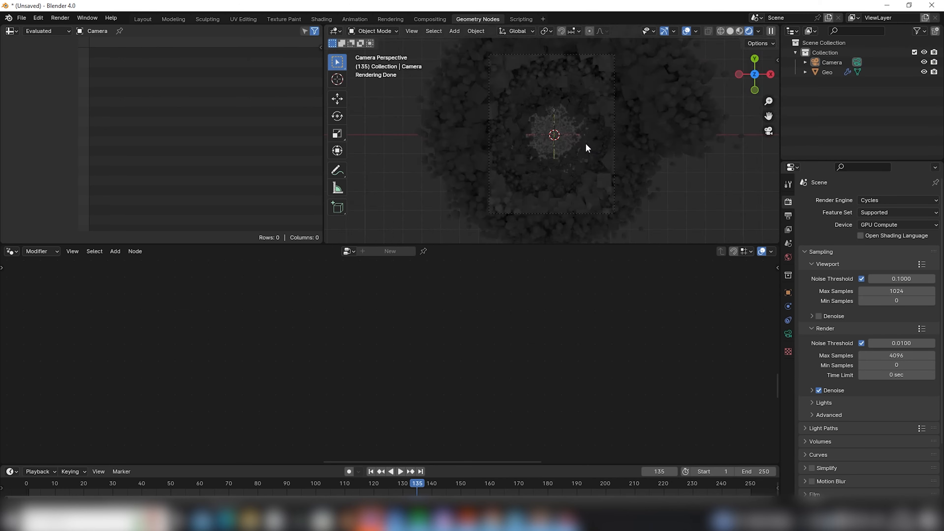
key("space")
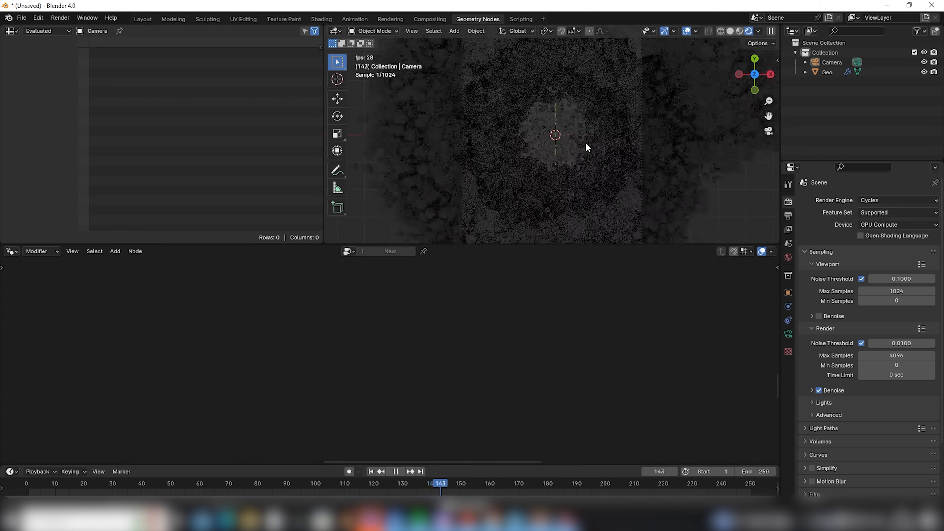
key("space")
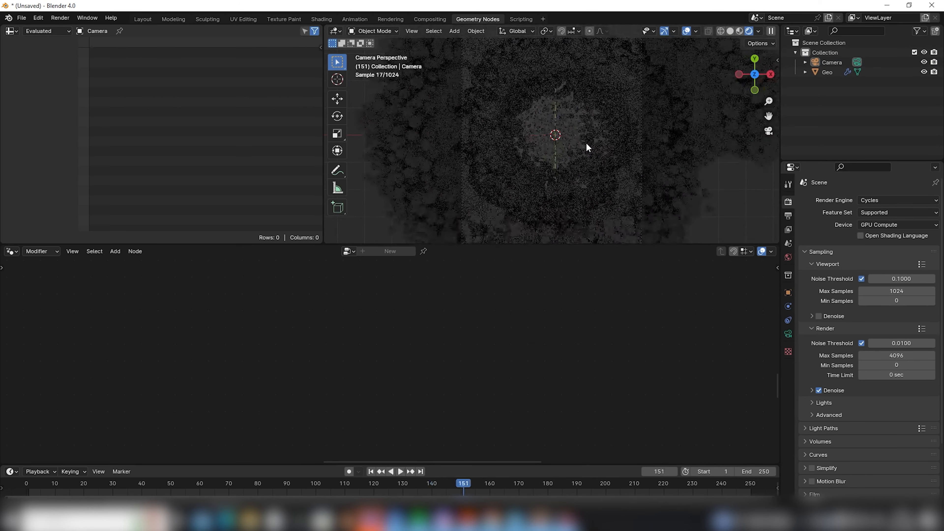
scroll(591, 143, "down", 2)
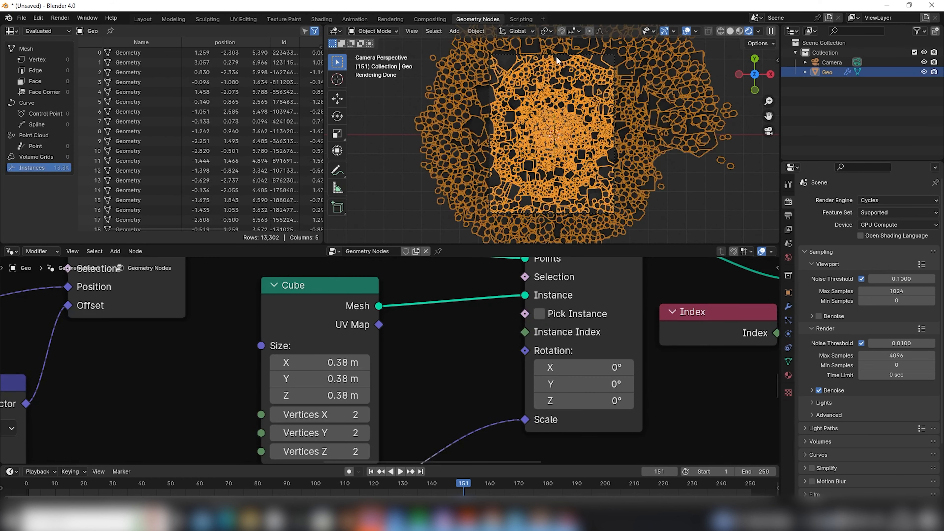
- Select the camera and change its lens type to Panoramic
left_click(552, 60)
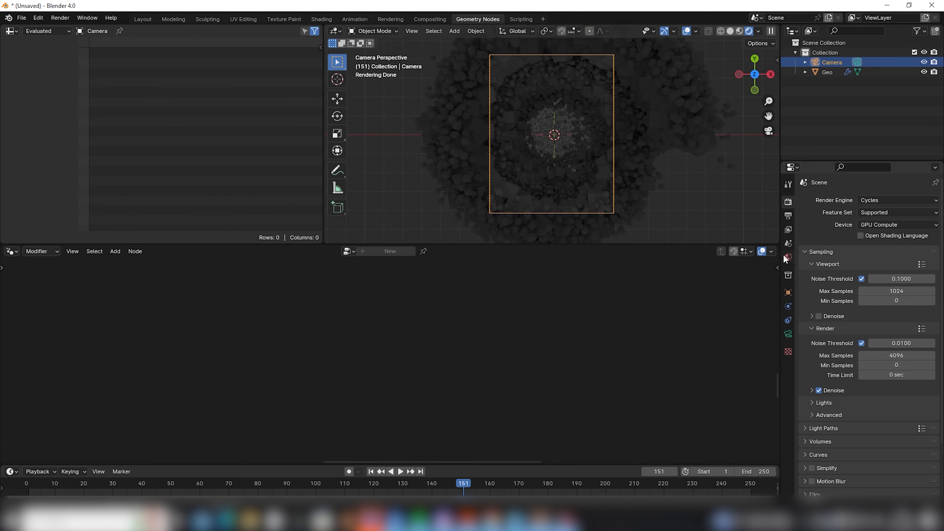
left_click(788, 334)
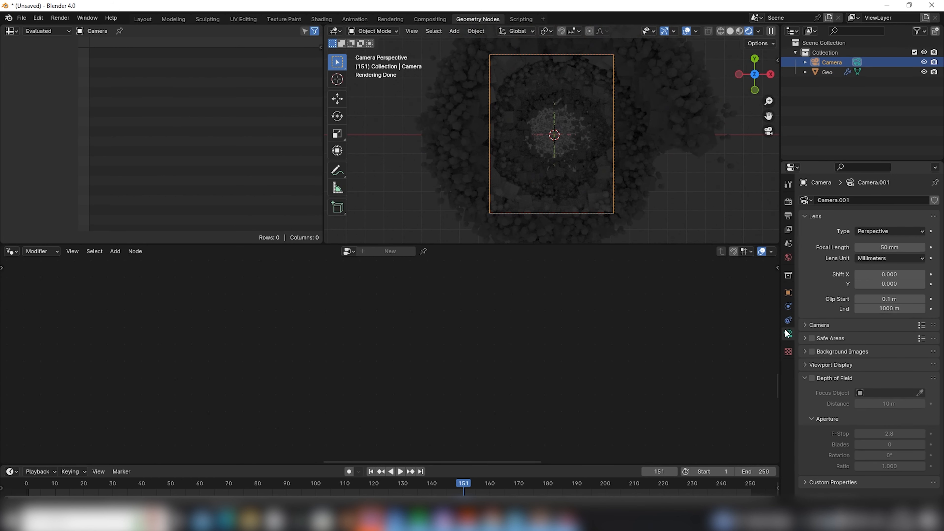
left_click(875, 231)
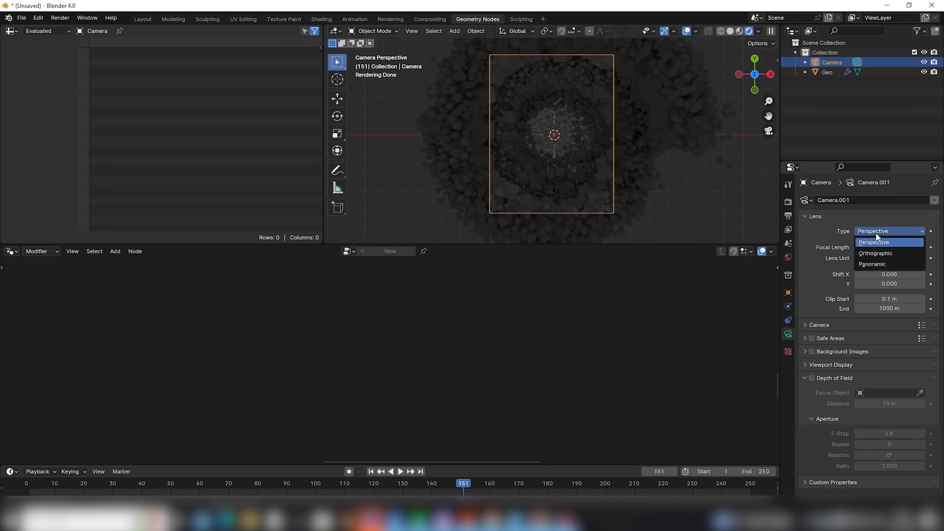
left_click(873, 264)
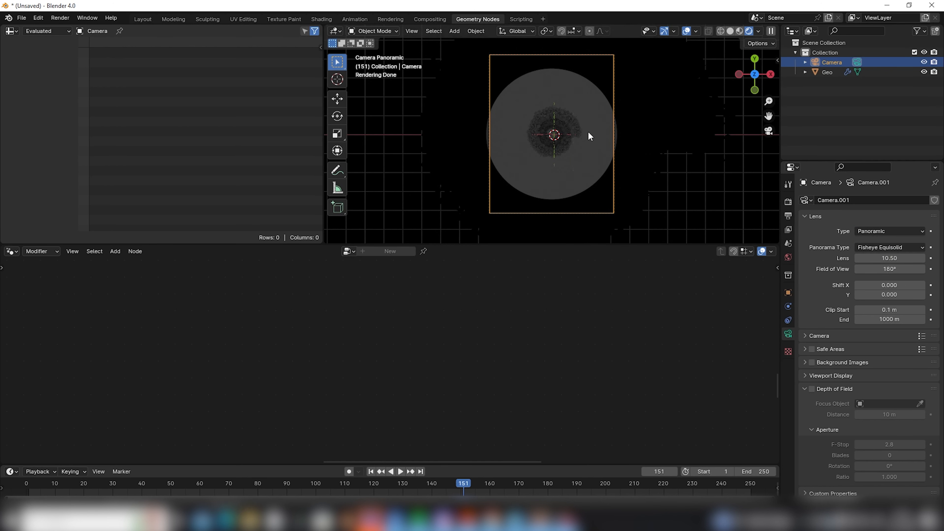
- Set the Lens value of the camera's Fisheye Equisolid panorama to 50
left_click(859, 261)
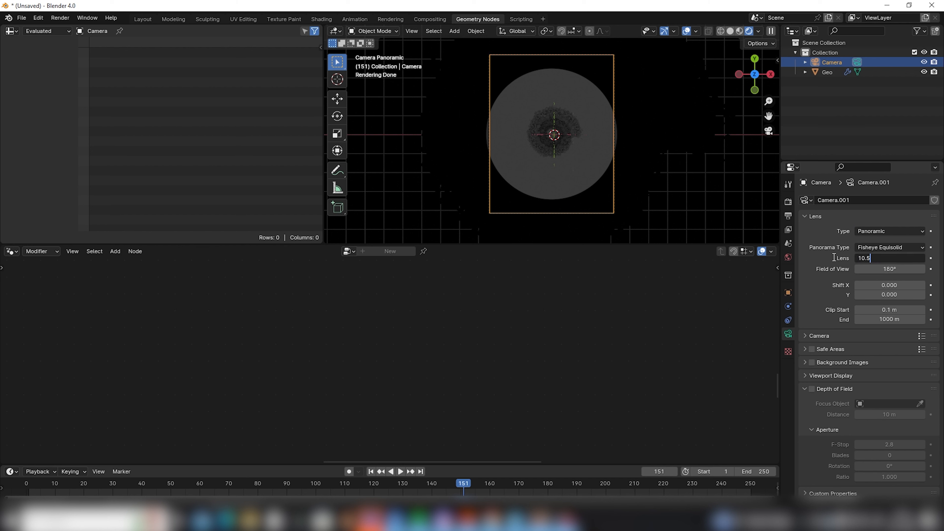
type("50")
key("Return")
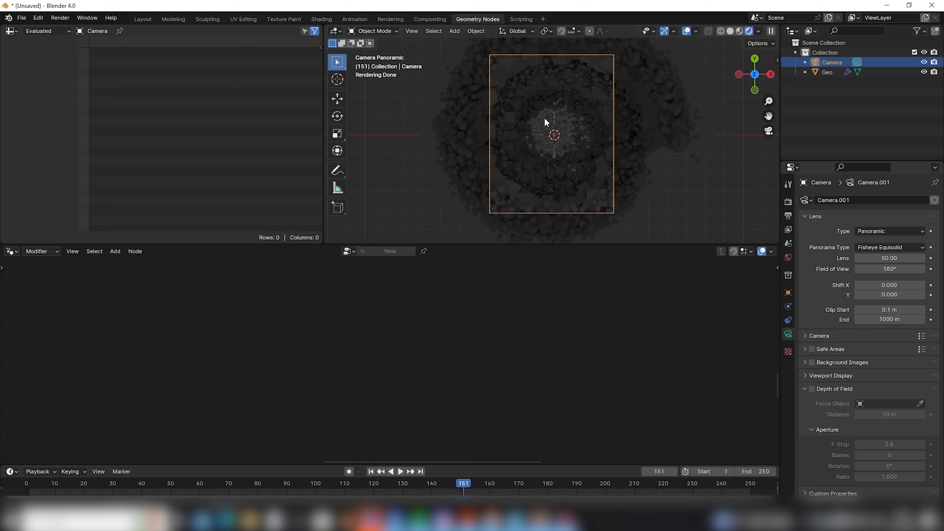
- Lower the panoramic camera's Lens to 45.36 and enable Depth of Field with F-Stop 0.1 and aperture Ratio 100
left_click_drag(896, 260, 866, 261)
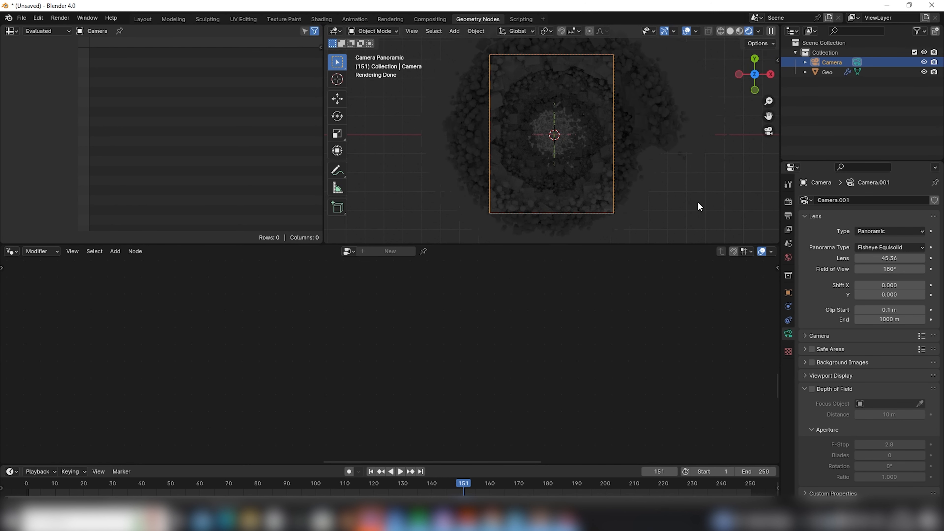
left_click(812, 390)
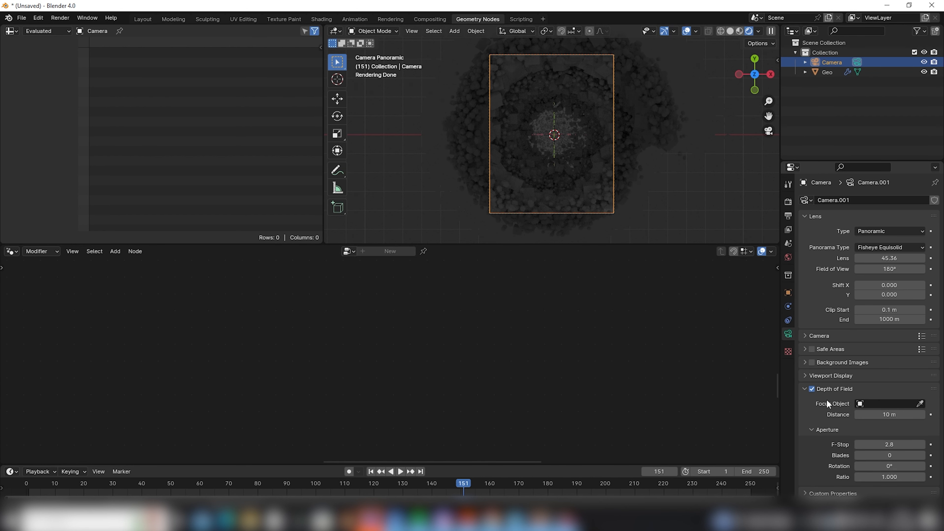
left_click_drag(887, 445, 837, 446)
left_click(892, 477)
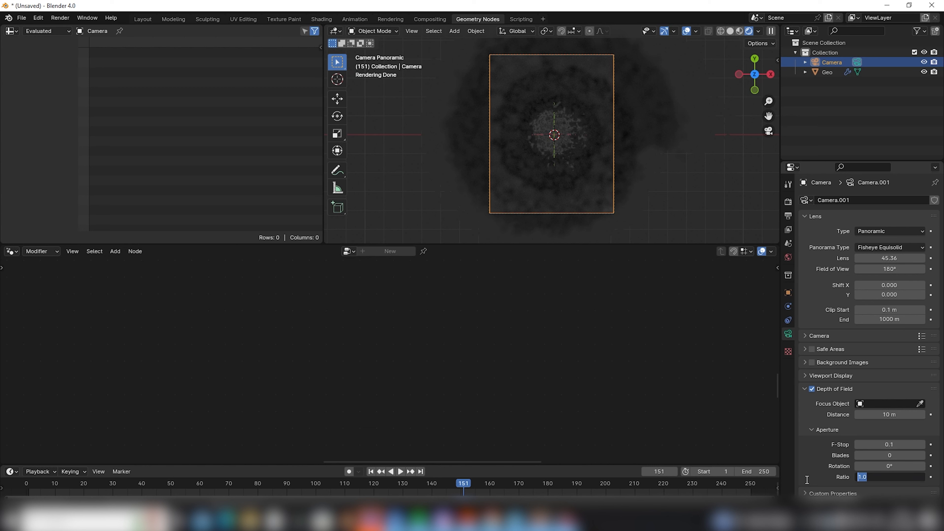
type("100")
key("Return")
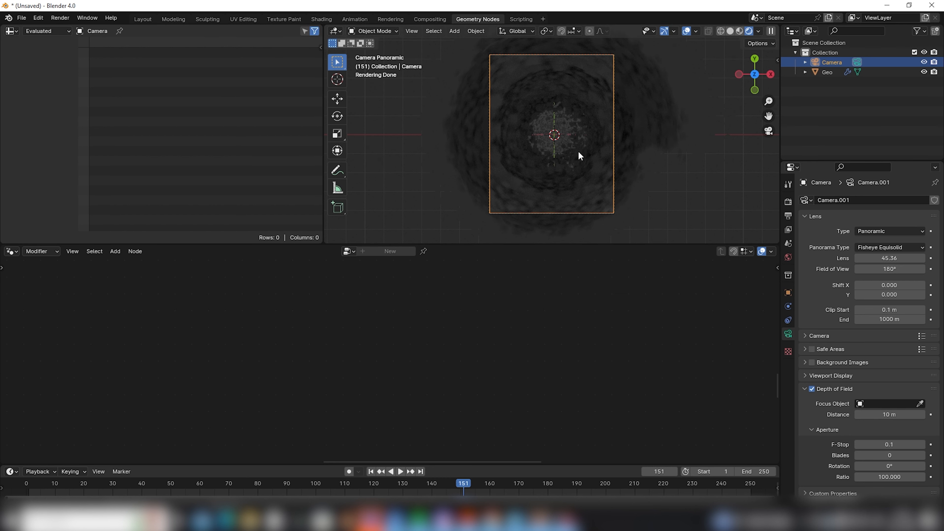
- Set the camera's depth of field focus Distance to 5.6 m and check the blur at the spiral's centre
left_click(891, 415)
type("2.7")
key("Return")
left_click_drag(890, 415, 901, 415)
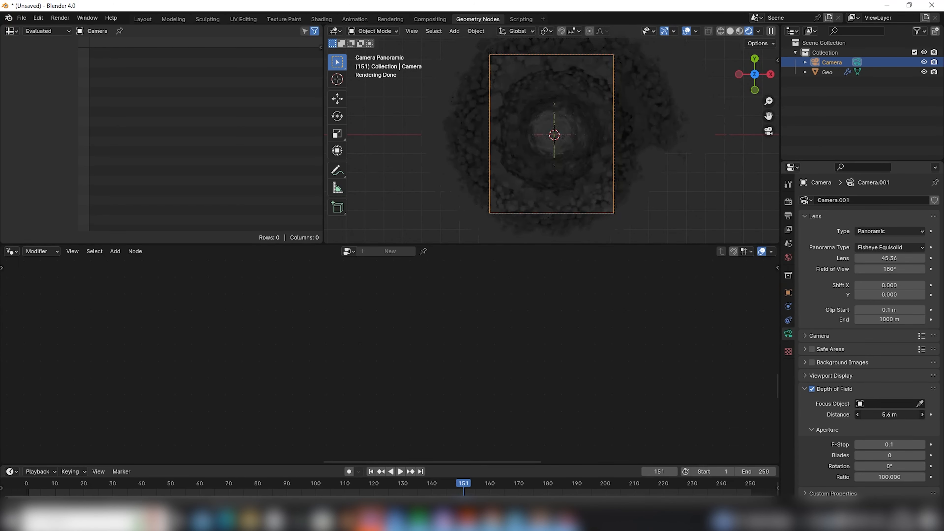
scroll(586, 141, "up", 4)
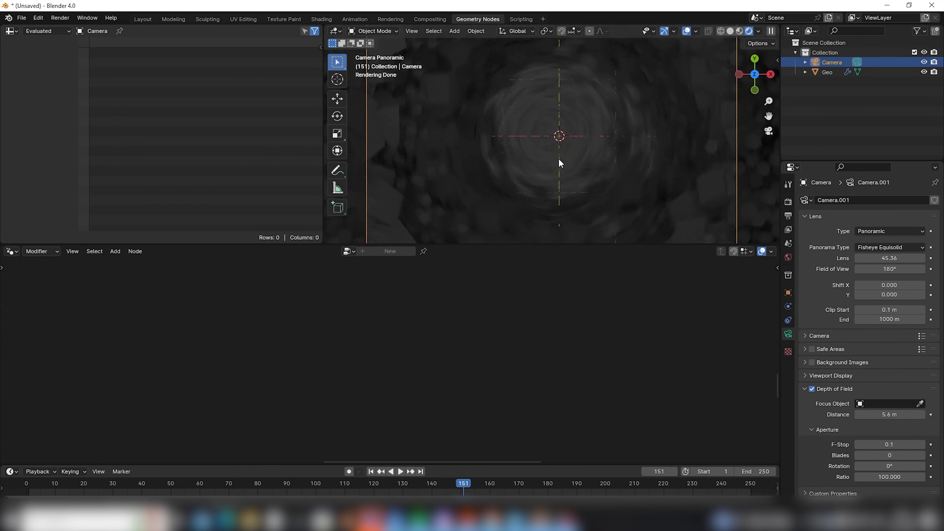
scroll(533, 118, "down", 3)
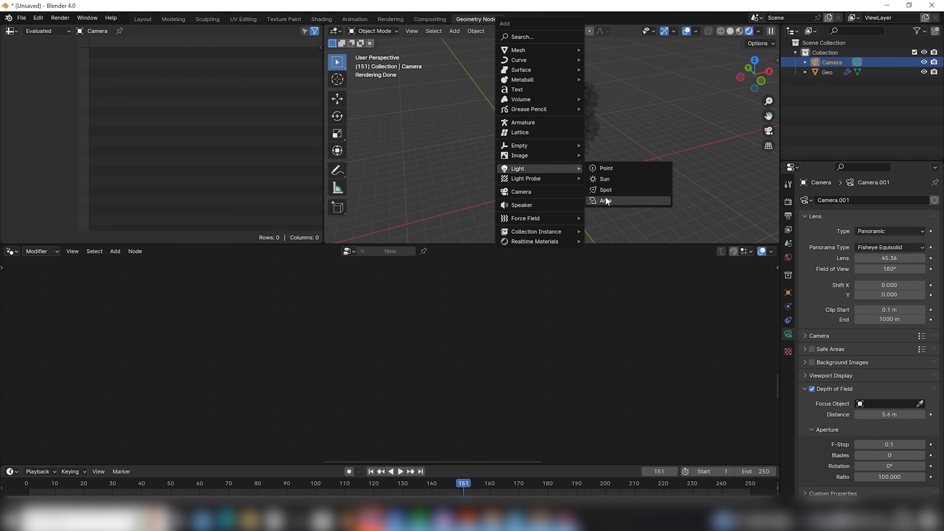
- Add an area light beside the spiral, rotated to aim at its base, with Power set to 100 W
left_click(606, 201)
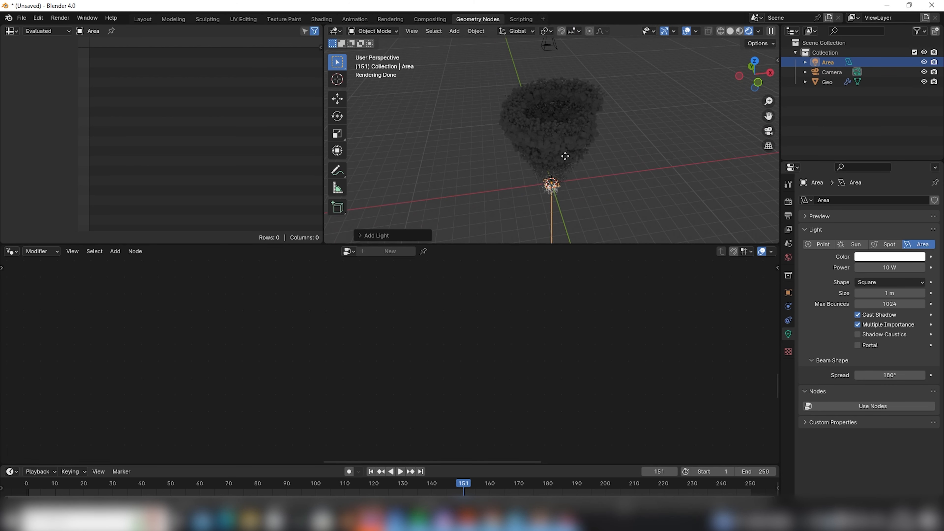
key("r")
left_click(611, 151)
left_click(863, 267)
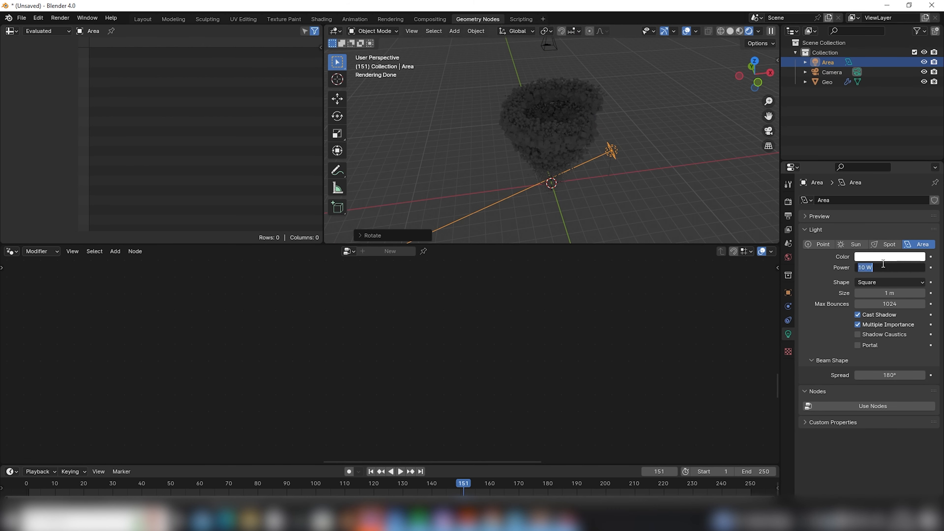
left_click(863, 267)
key("Return")
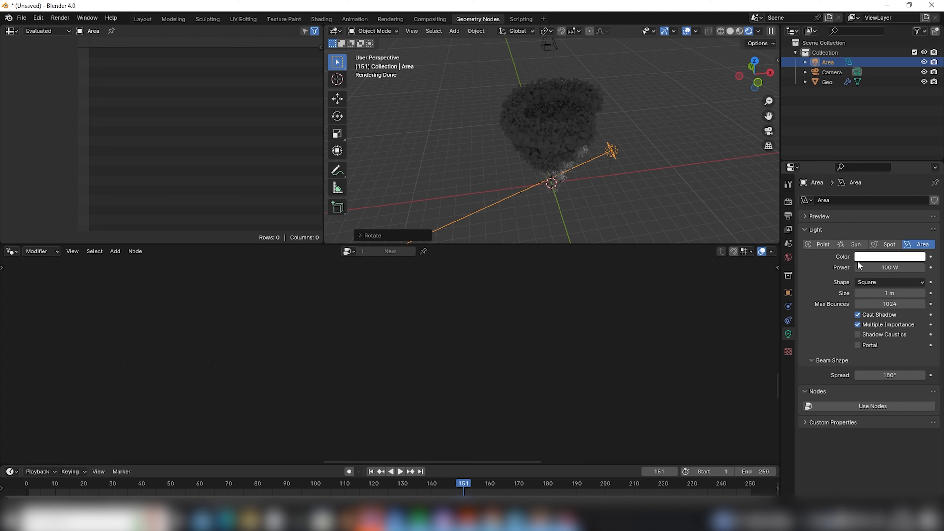
- Duplicate the area light, rotate the copy around Z to the spiral's opposite side, and check the lighting through the camera
key("shift+d")
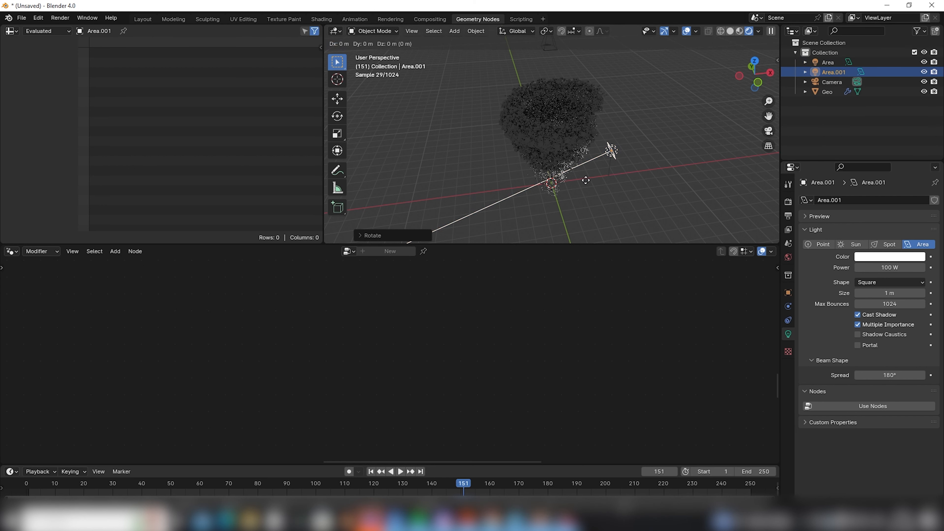
key("r")
key("z")
left_click(377, 199)
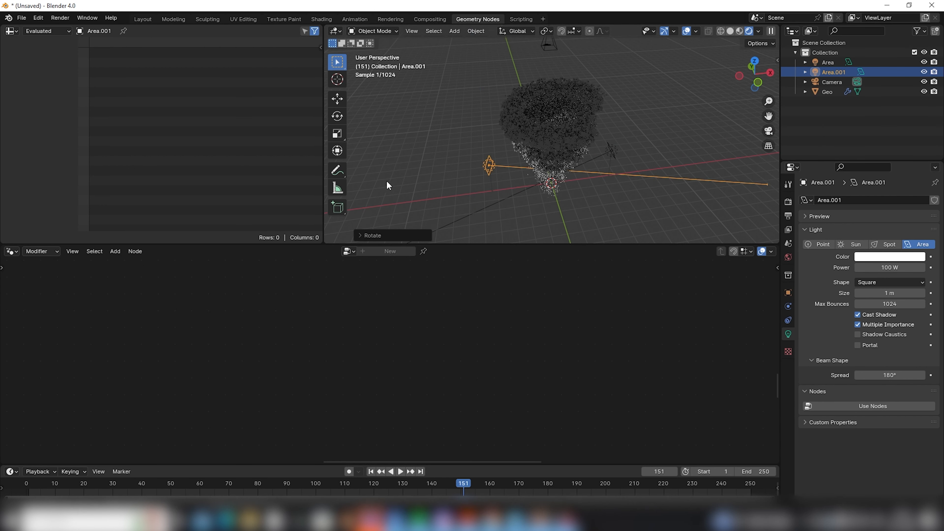
key("KP_0")
scroll(604, 161, "down", 3)
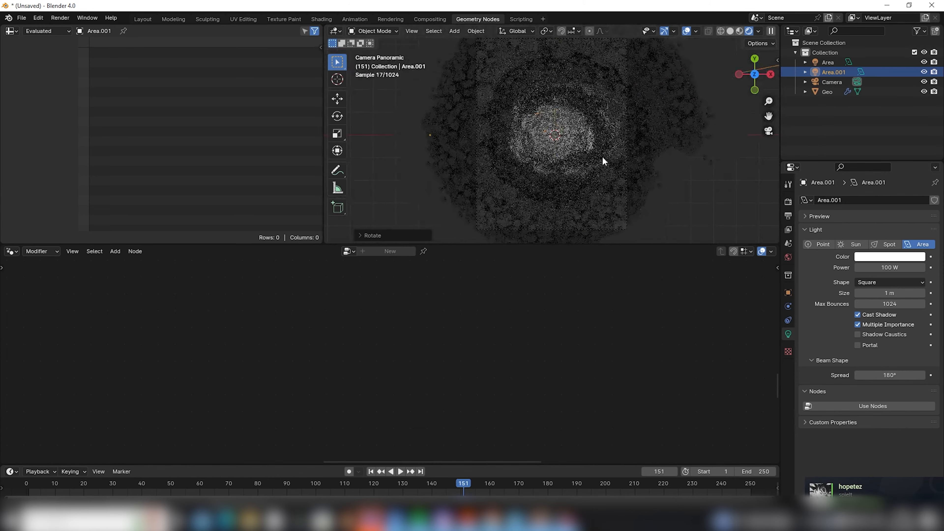
key("KP_0")
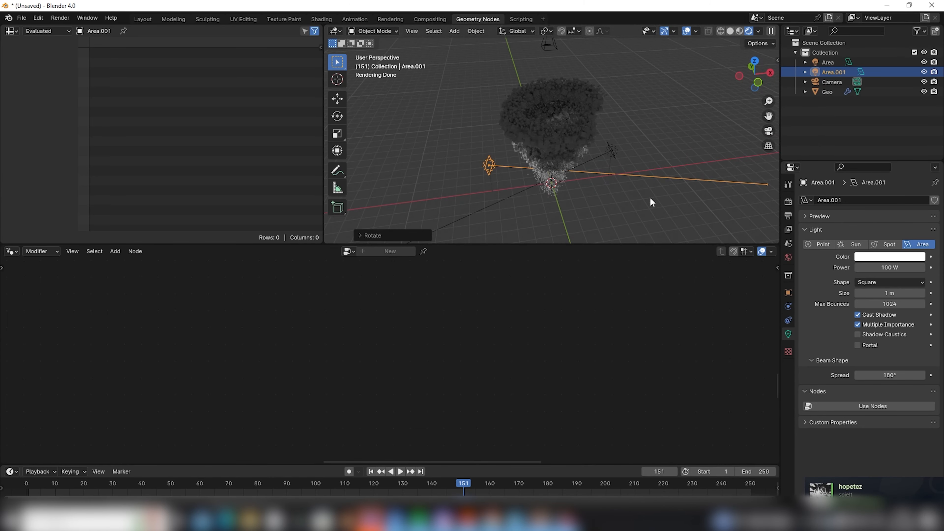
- Select the spiral object and locate the two Set Material nodes feeding Join Geometry in its node tree
middle_click_drag(650, 198, 562, 92)
scroll(599, 139, "up", 3)
left_click(622, 171)
middle_click_drag(623, 172, 608, 149)
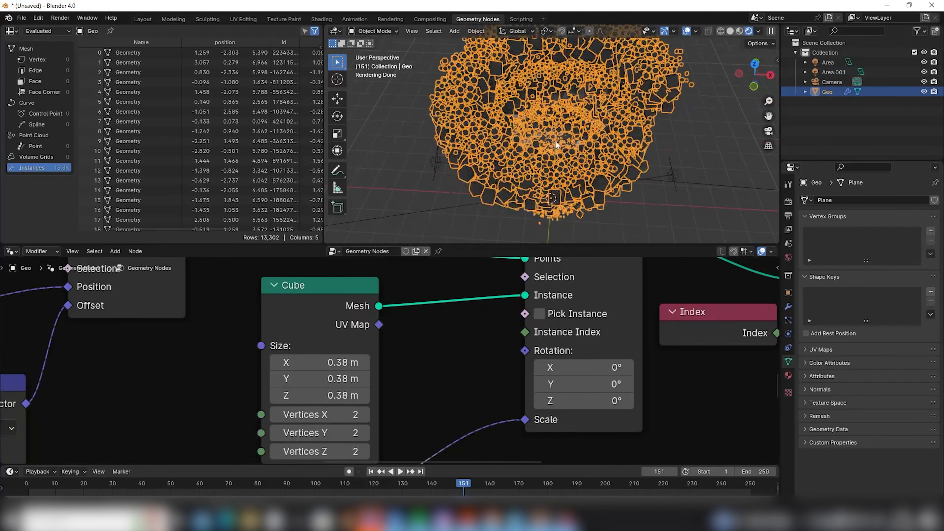
scroll(610, 153, "down", 3)
scroll(633, 327, "down", 7)
scroll(454, 376, "down", 6)
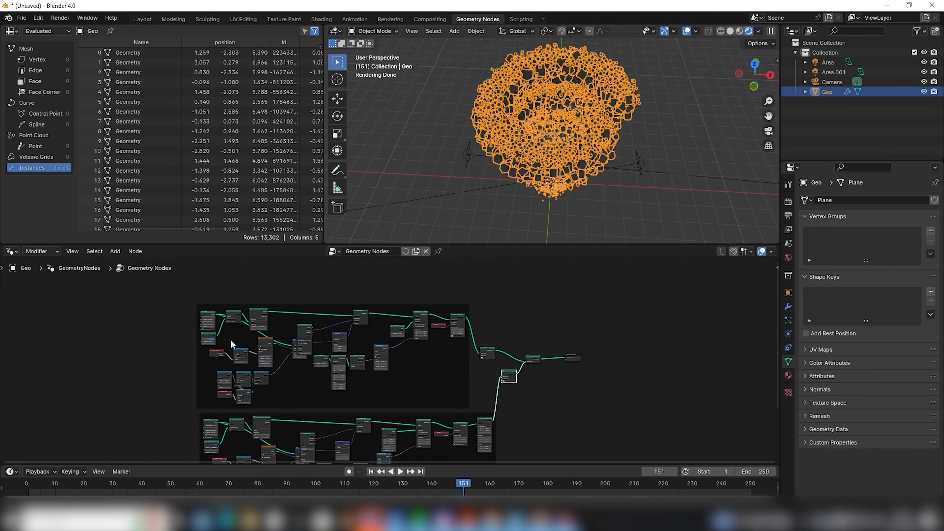
middle_click_drag(454, 376, 287, 349)
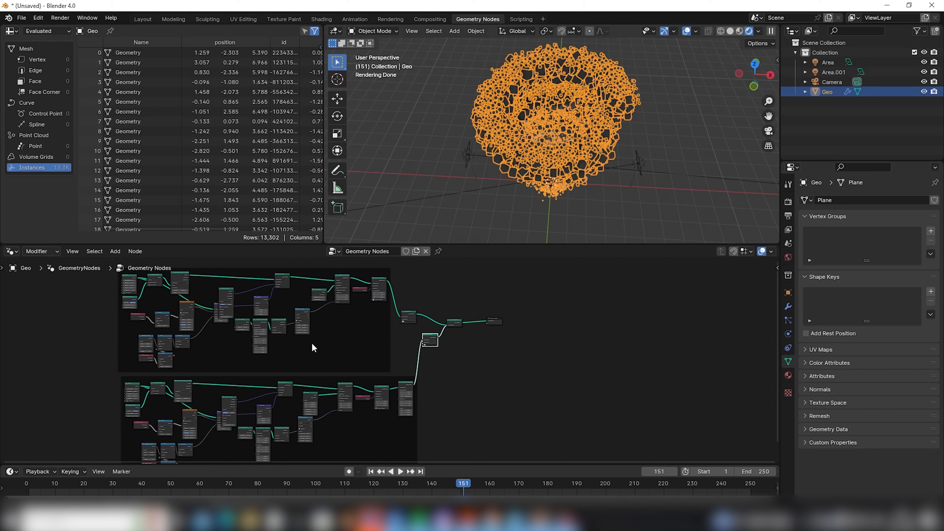
scroll(420, 316, "up", 6)
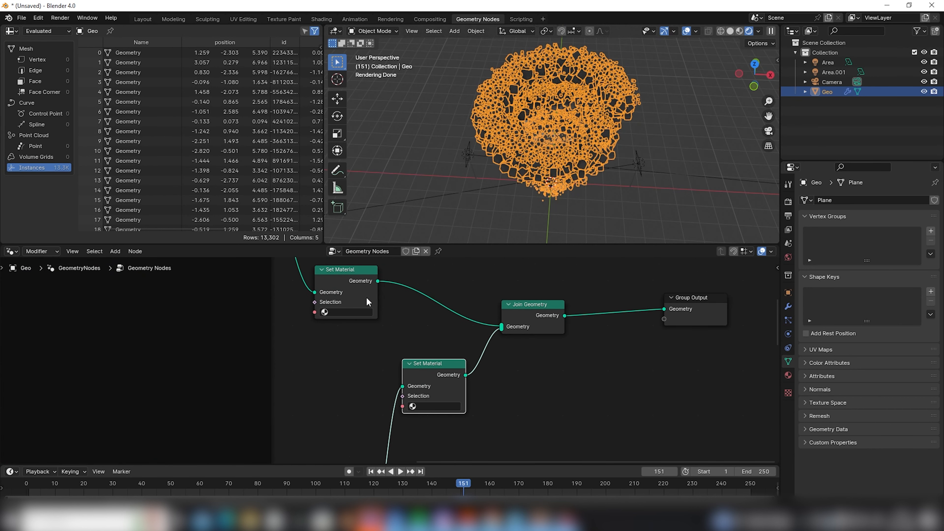
scroll(386, 346, "down", 3)
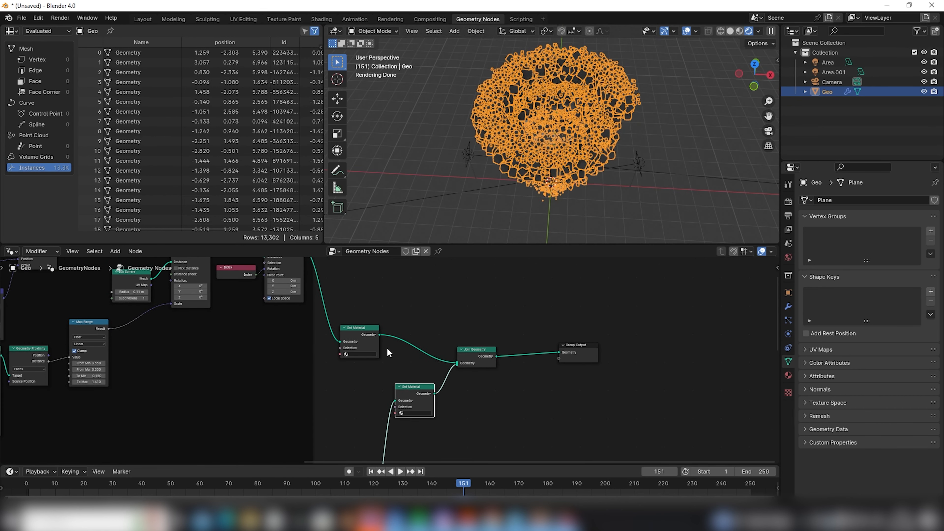
middle_click_drag(398, 410, 382, 318)
scroll(320, 387, "down", 3)
middle_click_drag(326, 337, 340, 443)
scroll(366, 389, "up", 6)
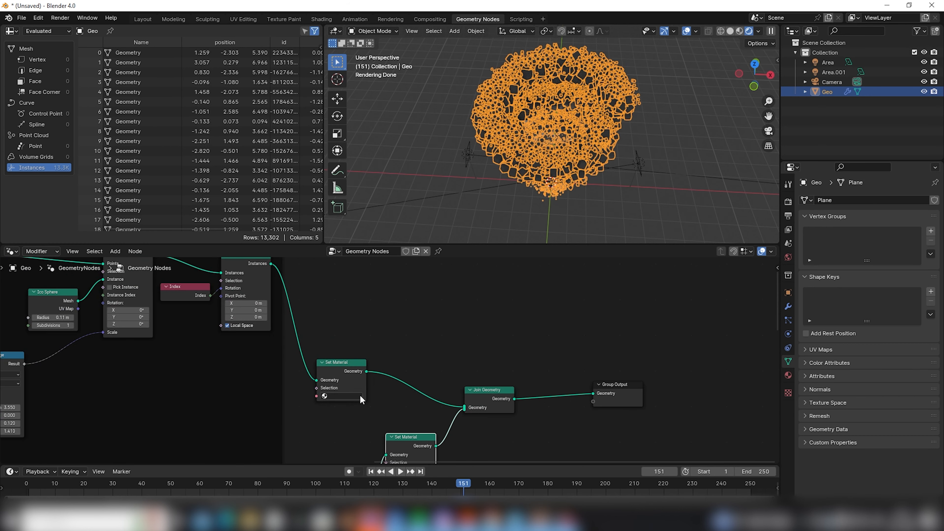
scroll(360, 399, "up", 2)
middle_click_drag(360, 400, 399, 318)
- Give the Geo object two material slots, each with a new material
left_click(788, 375)
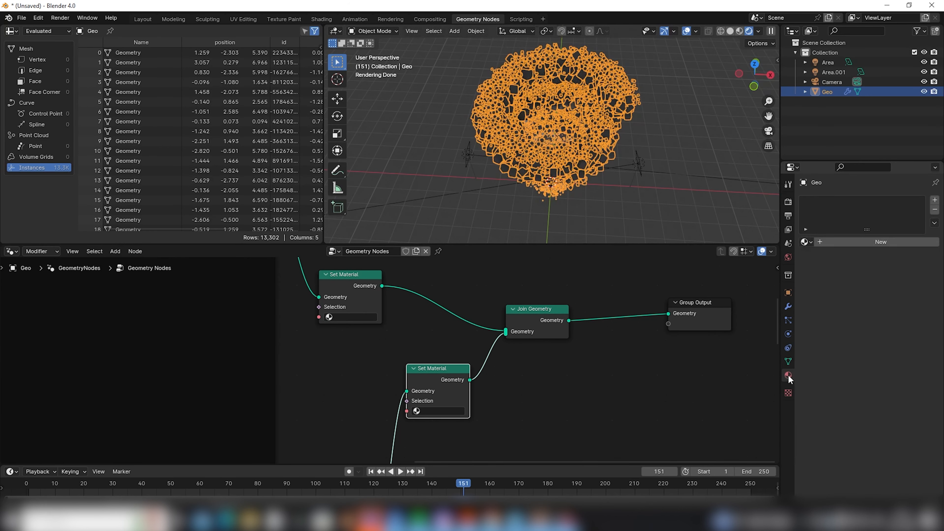
left_click(861, 243)
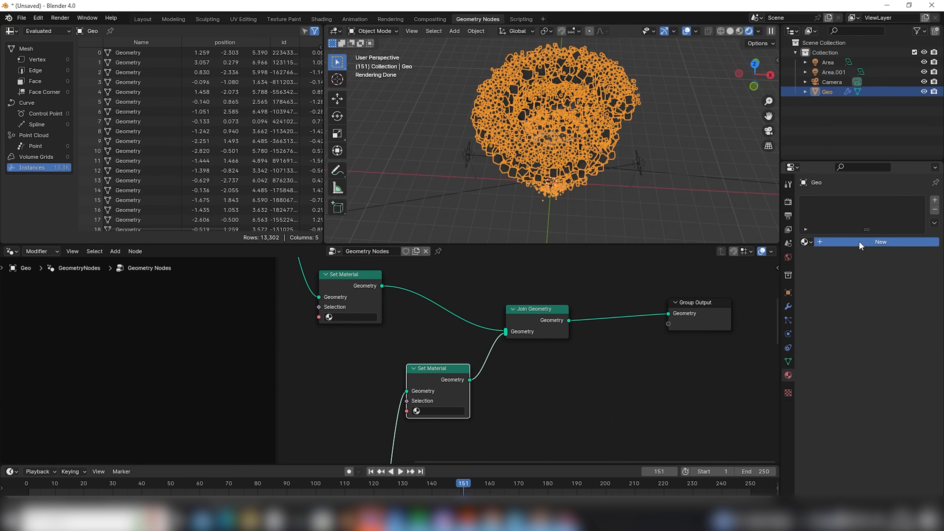
left_click(934, 202)
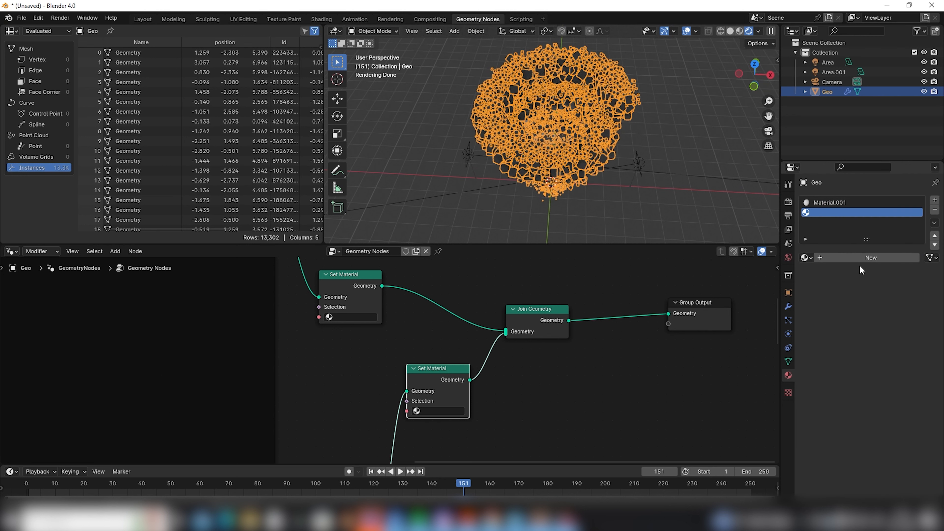
left_click(855, 259)
- Rename the materials in the first and second slots as MAT 1 and MAT 2
double_click(825, 204)
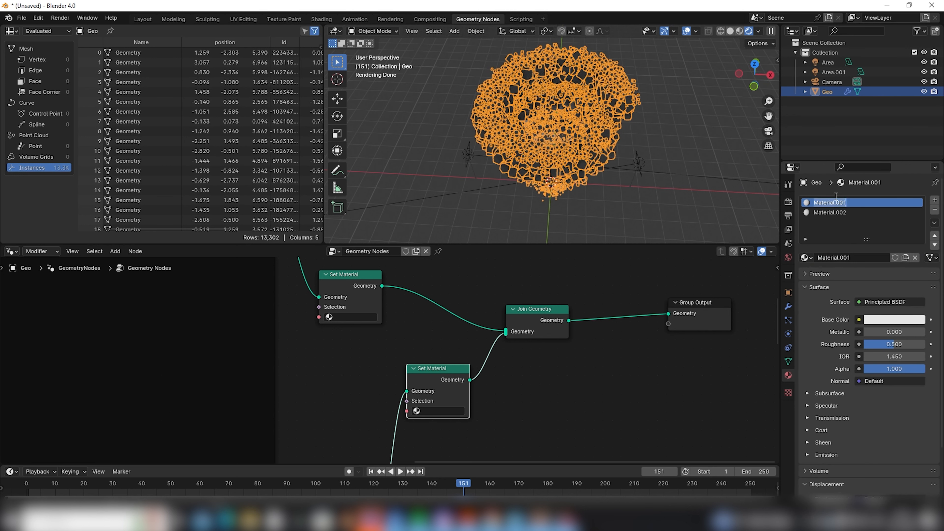
type("MAT 1")
key("Return")
left_click(828, 213)
double_click(829, 213)
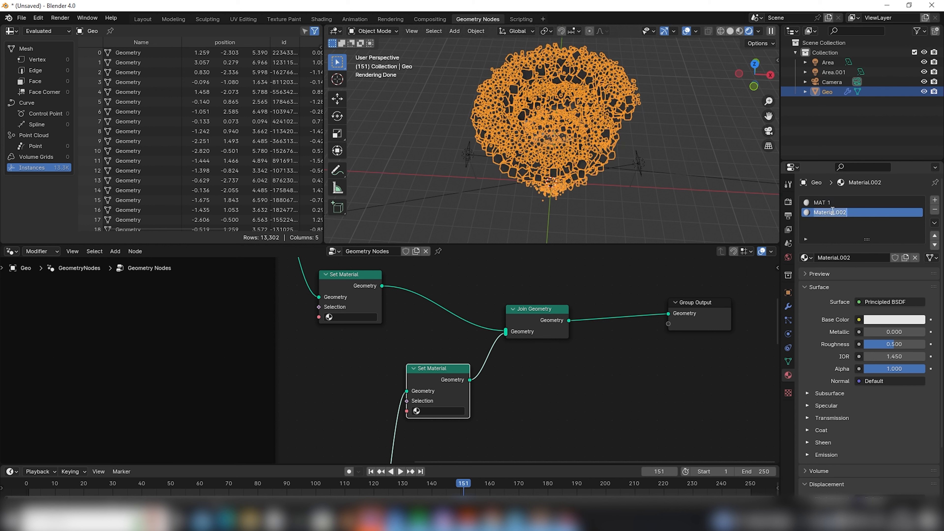
type("MAT 2")
key("Return")
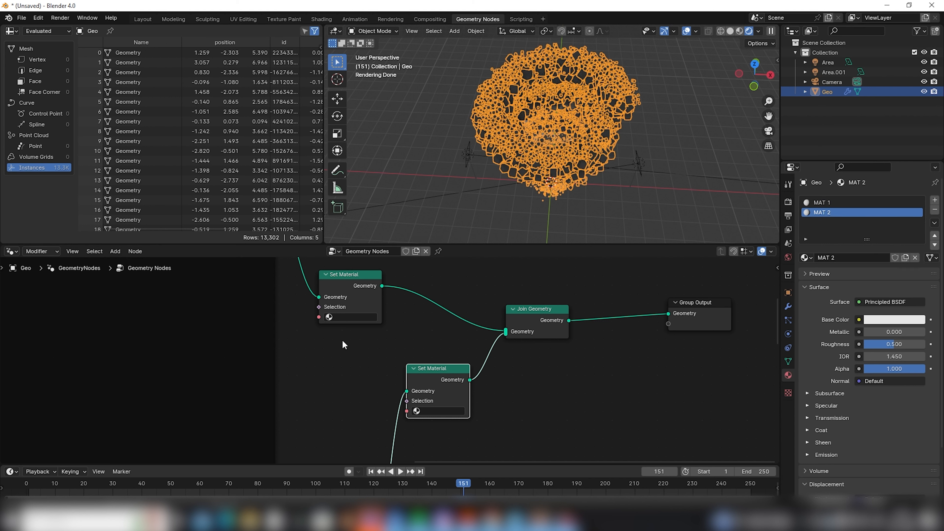
- Assign MAT 1 to the upper branch's Set Material node and MAT 2 to the lower branch's
middle_click_drag(343, 345, 395, 348)
left_click(398, 340)
left_click(395, 353)
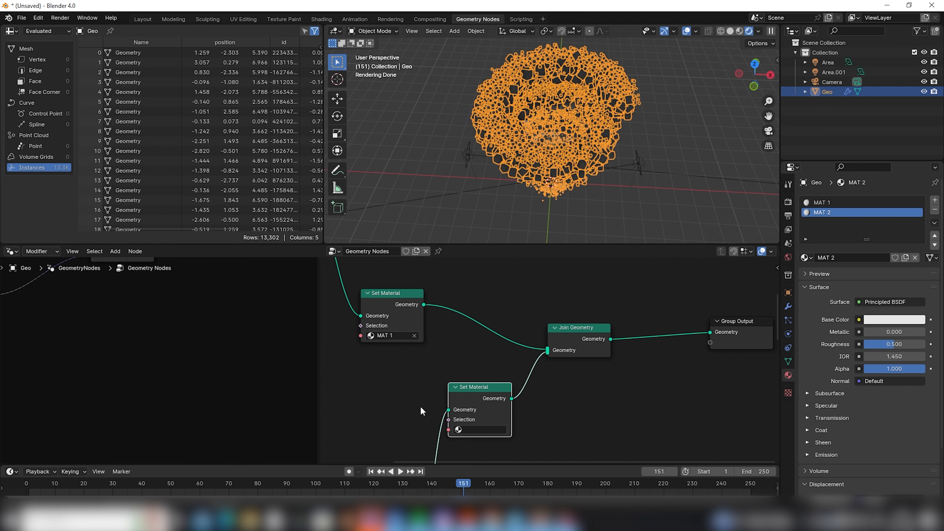
middle_click_drag(411, 322, 406, 312)
scroll(409, 354, "down", 3)
left_click(459, 370)
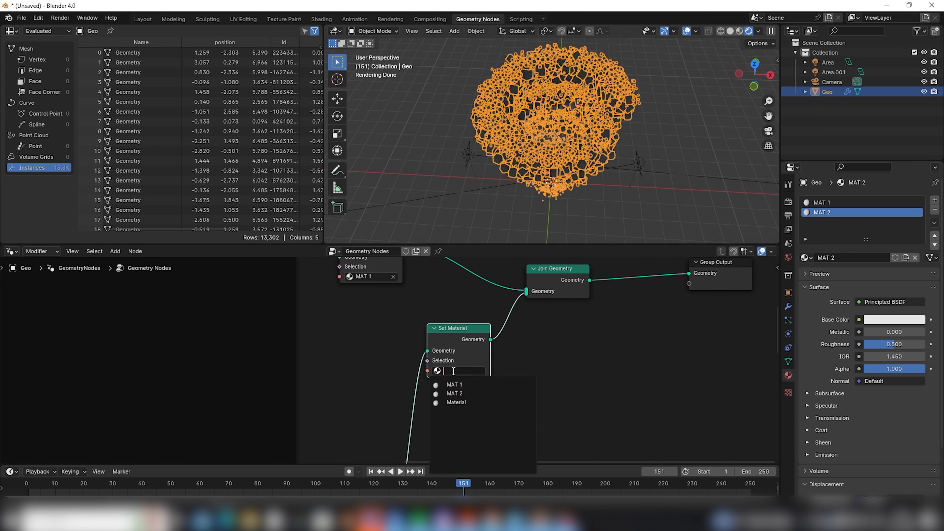
left_click(450, 392)
left_click(540, 389)
middle_click_drag(471, 297, 480, 379)
- Deselect the spiral, change the spreadsheet area to a Shader Editor, and bring up MAT 1's Principled BSDF node
left_click(662, 204)
middle_click_drag(647, 212, 614, 214)
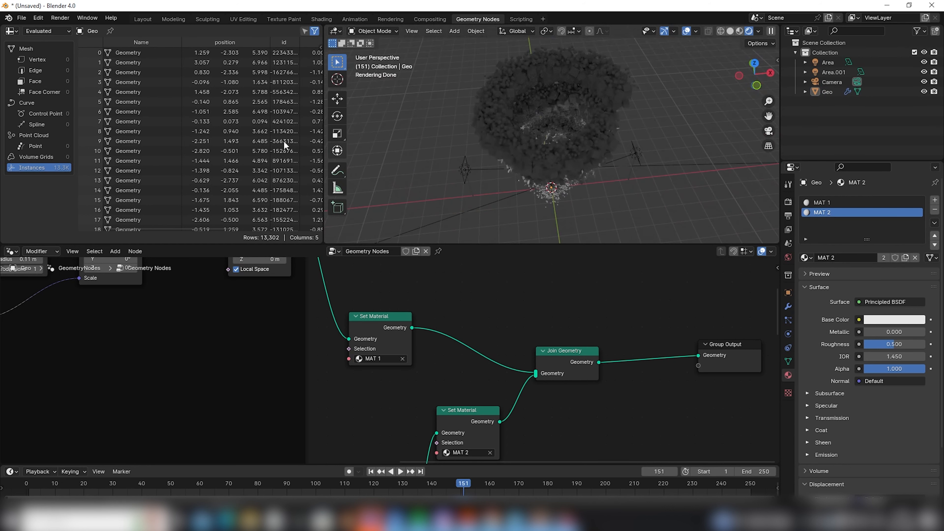
left_click(11, 31)
left_click(37, 124)
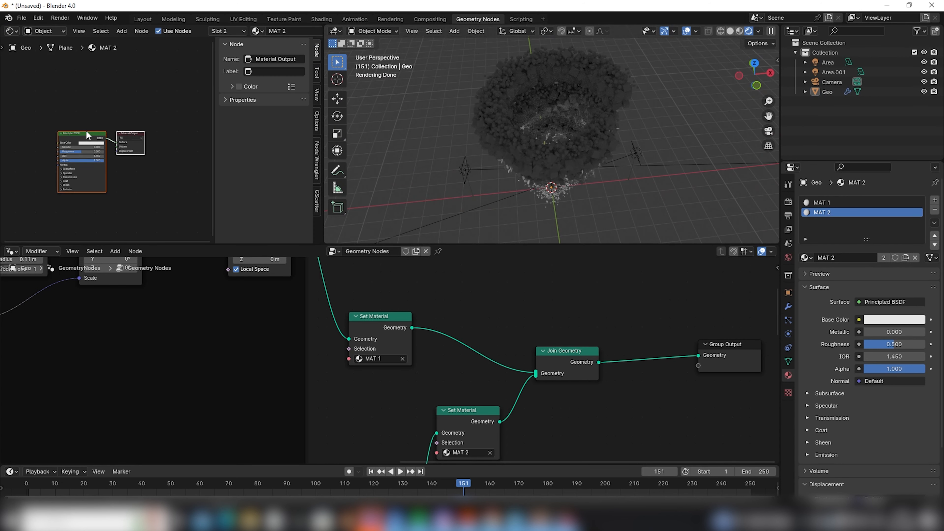
key("Home")
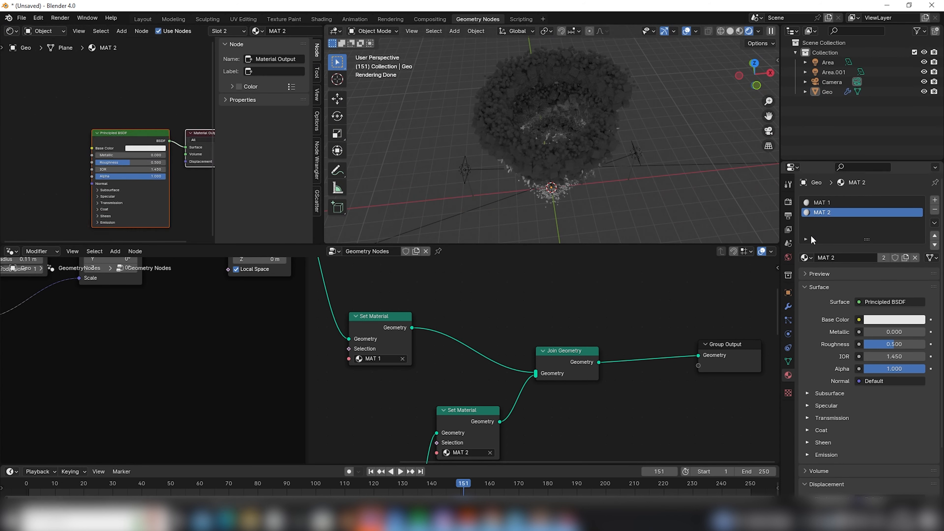
left_click(832, 204)
scroll(105, 138, "up", 3)
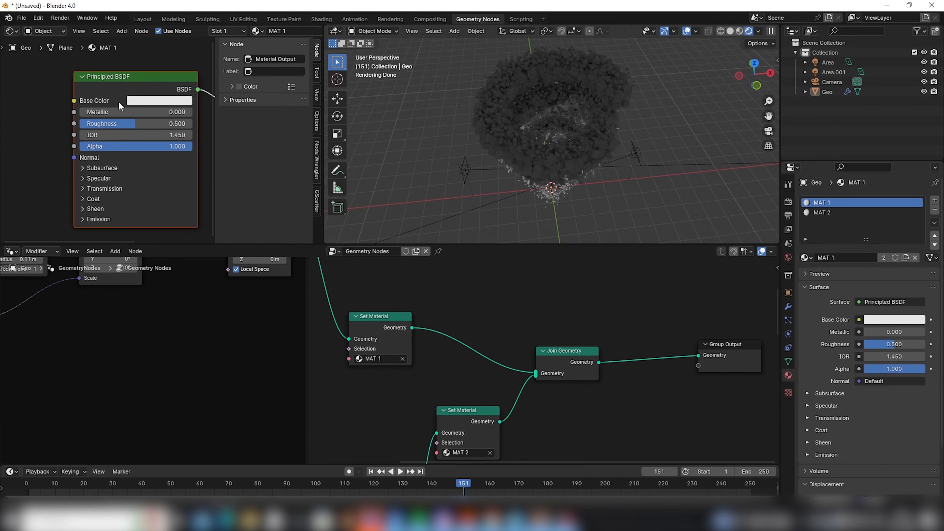
- Set MAT 1's base color to magenta (hue about 0.839, saturation about 0.897), with Metallic 0.823 and Roughness 0.064
left_click(164, 101)
left_click(194, 181)
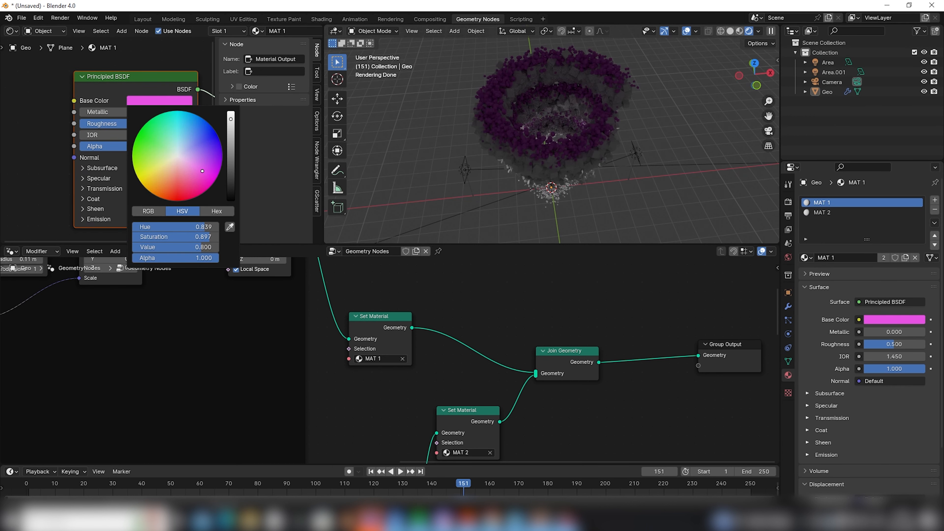
middle_click_drag(469, 185, 559, 113)
scroll(559, 112, "up", 6)
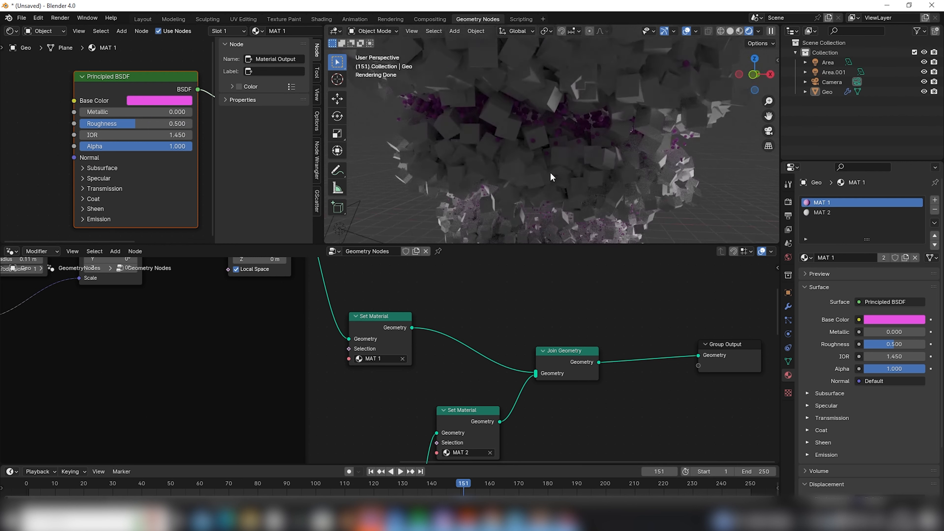
left_click_drag(106, 111, 85, 126)
middle_click_drag(566, 139, 561, 159)
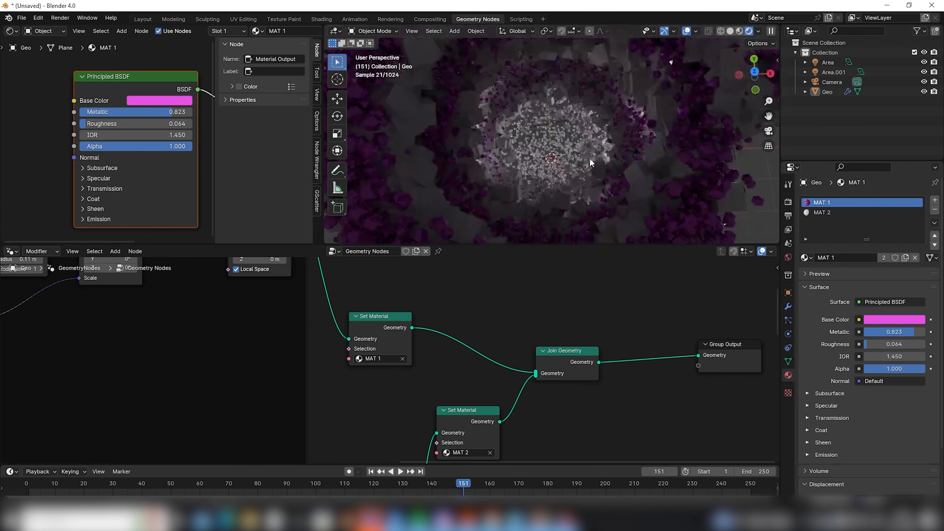
- Set MAT 2's base color to blue (hue 0.658, saturation 0.704), with Metallic 0.786 and Roughness 0.118
left_click(833, 214)
left_click(139, 102)
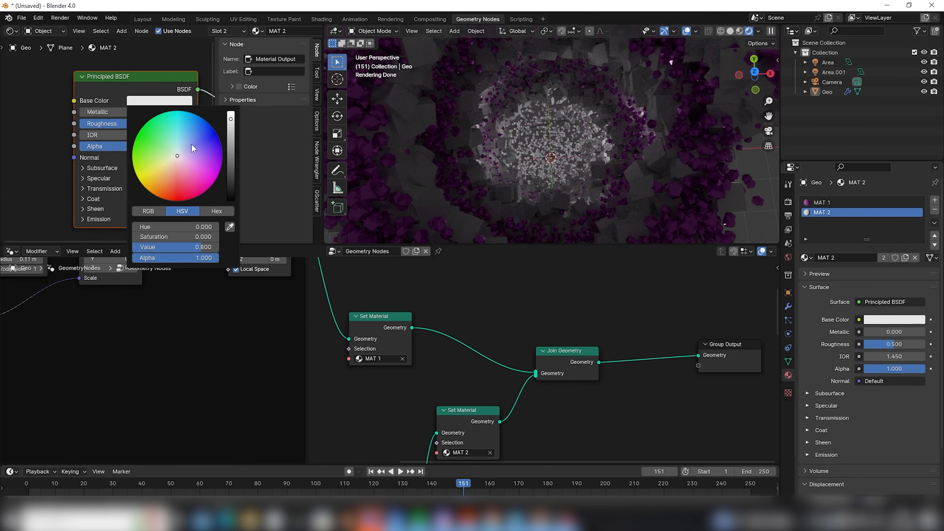
mouse_move(194, 149)
left_mouse_down()
mouse_move(191, 131)
mouse_move(192, 145)
left_mouse_up()
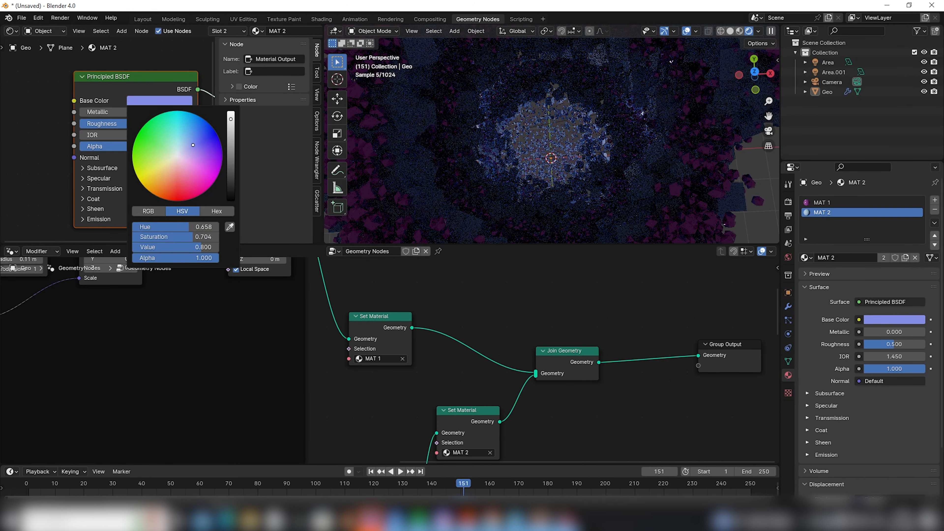
left_click_drag(123, 125, 80, 125)
left_click_drag(87, 112, 175, 112)
- Render the current frame from the camera, inspect the image up close, and close the render window
key("KP_0")
key("F12")
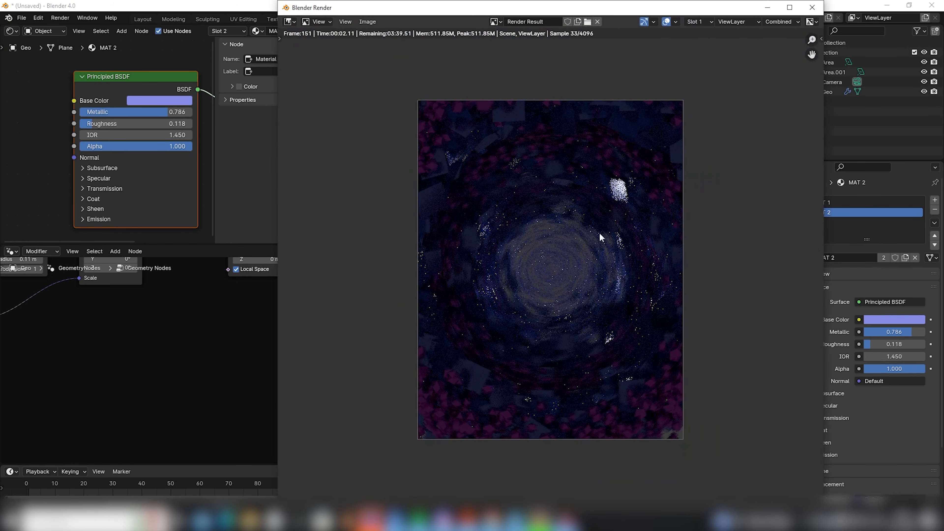
scroll(558, 300, "up", 2)
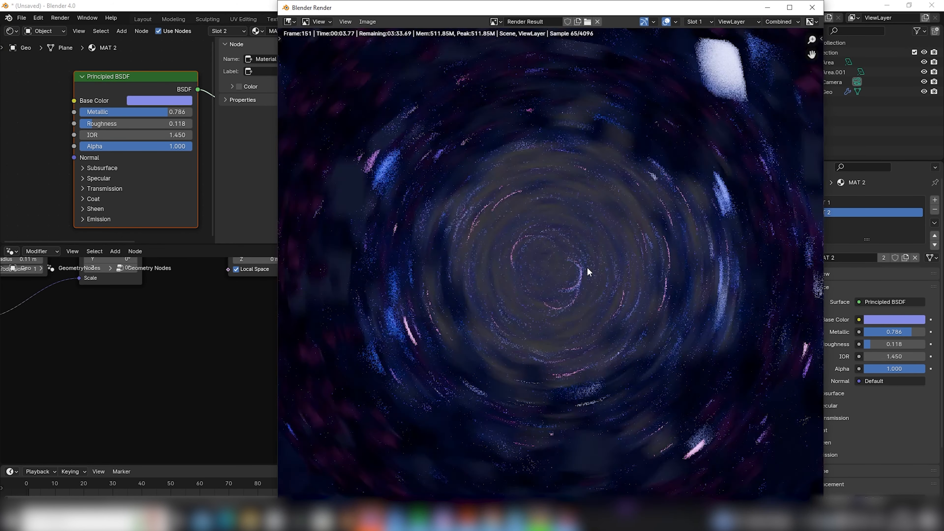
scroll(555, 274, "down", 4)
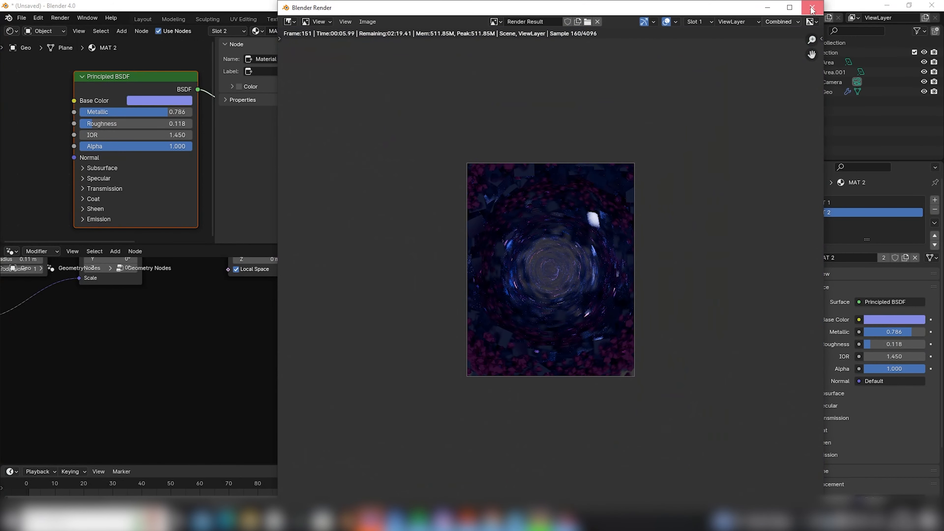
left_click(813, 8)
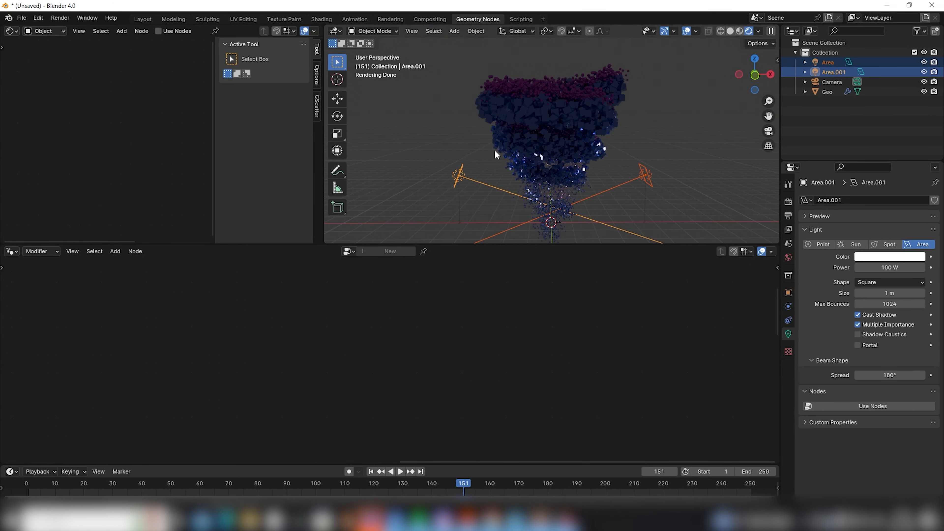
- Duplicate the two area lights, raise the copies about 2.8 m along Z, and check the lighting through the camera
key("g")
key("z")
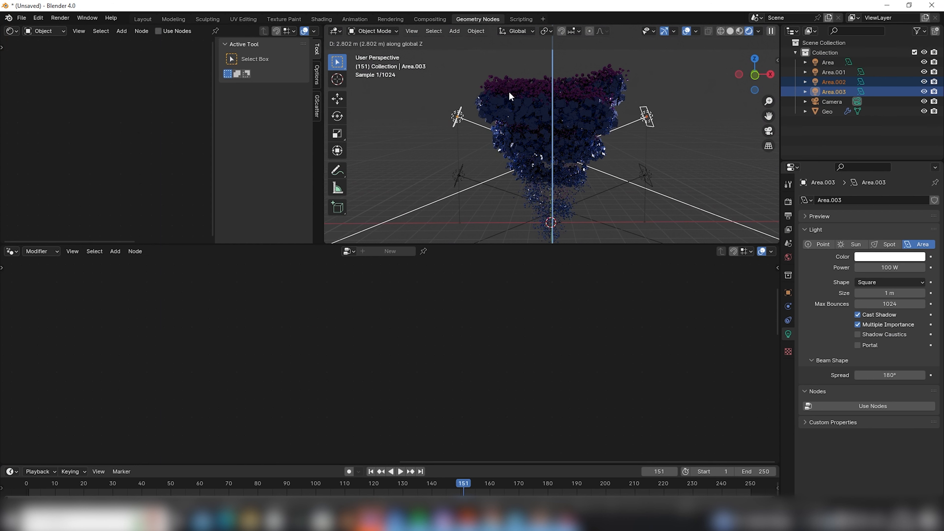
left_click(509, 91)
key("KP_0")
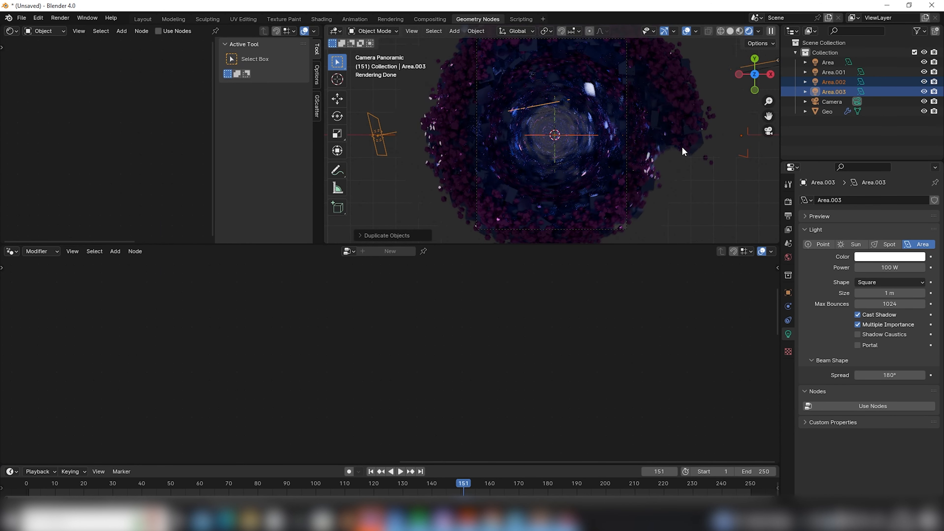
key("KP_0")
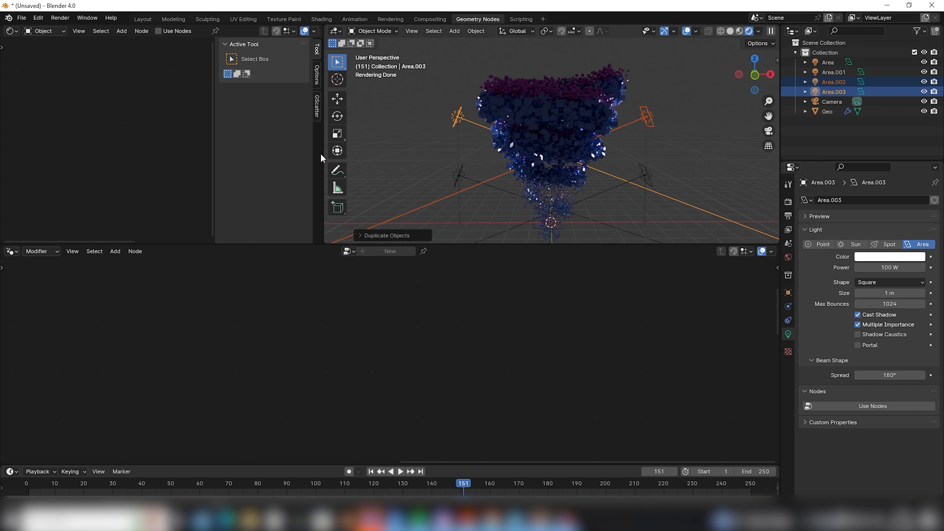
- Widen and heighten the empty Shader Editor area and change it to a 3D Viewport
left_click_drag(322, 154, 402, 154)
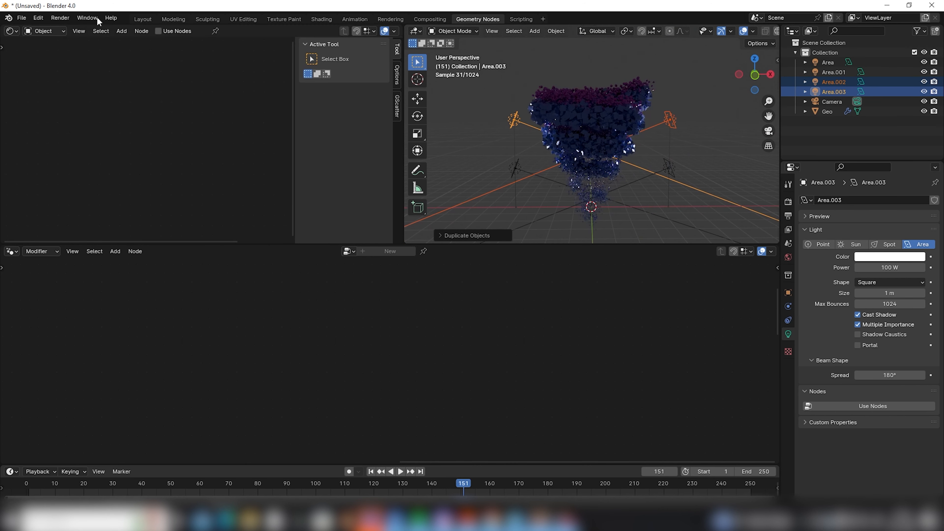
left_click_drag(217, 245, 217, 331)
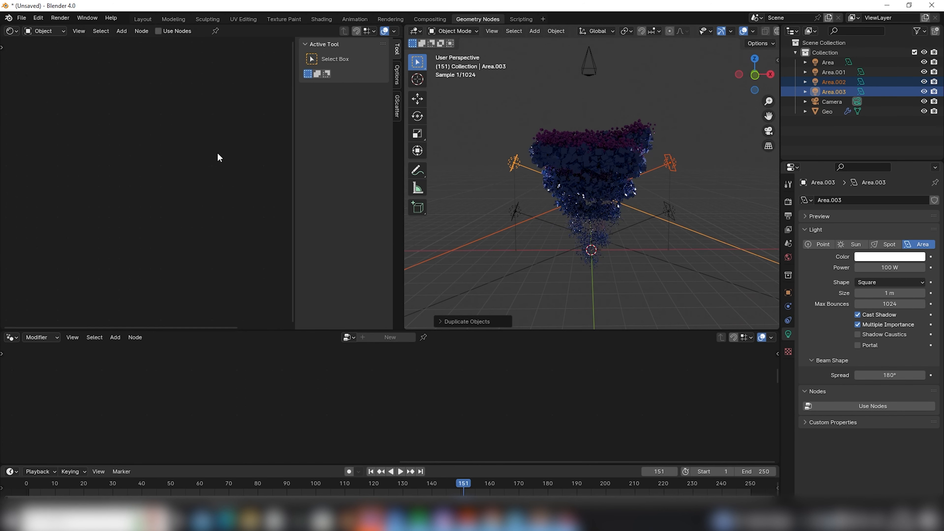
left_click(12, 31)
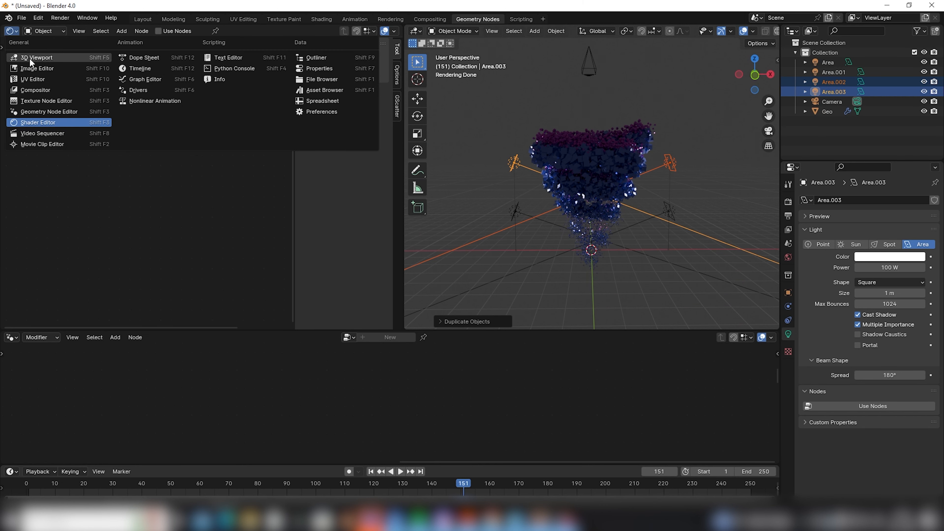
left_click(36, 58)
scroll(236, 153, "down", 5)
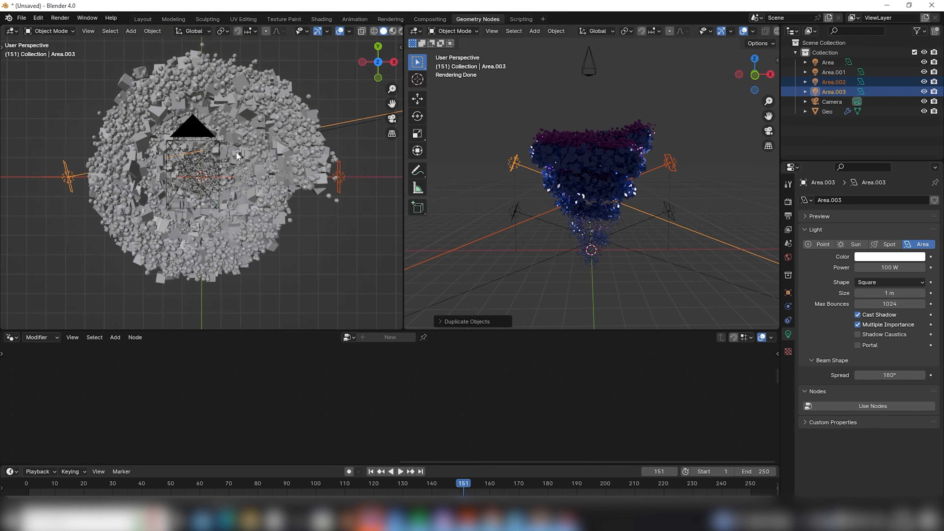
- Show the camera view with rendered shading in the new viewport and deselect the lights
key("KP_0")
key("z")
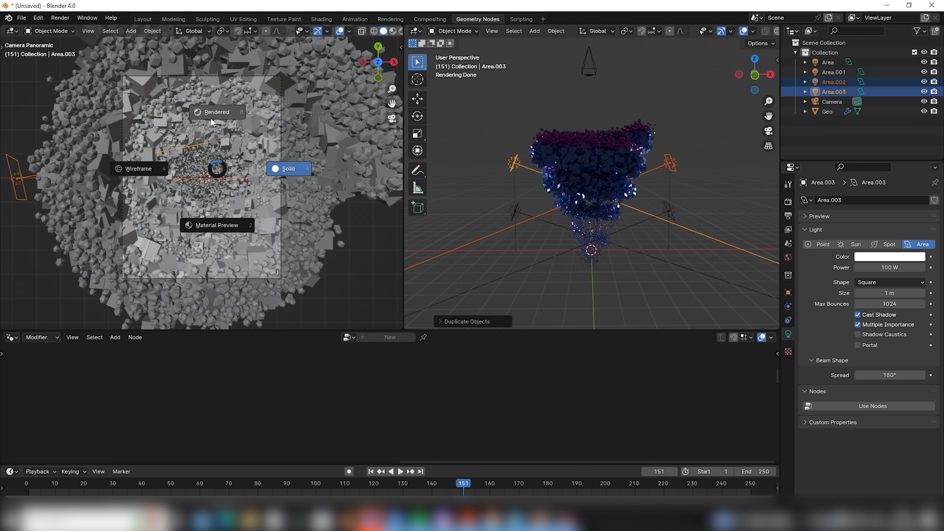
left_click(212, 119)
left_click(353, 241)
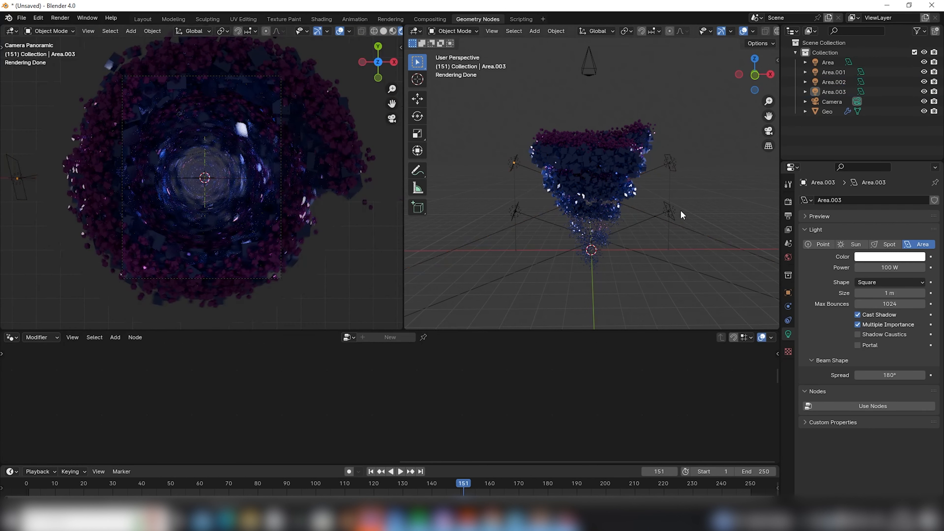
- Switch the perspective viewport to solid shading and draw a render region around the camera frame in the camera viewport
key("z")
left_click(743, 170)
mouse_move(715, 185)
middle_mouse_down()
mouse_move(643, 217)
mouse_move(252, 202)
middle_mouse_up()
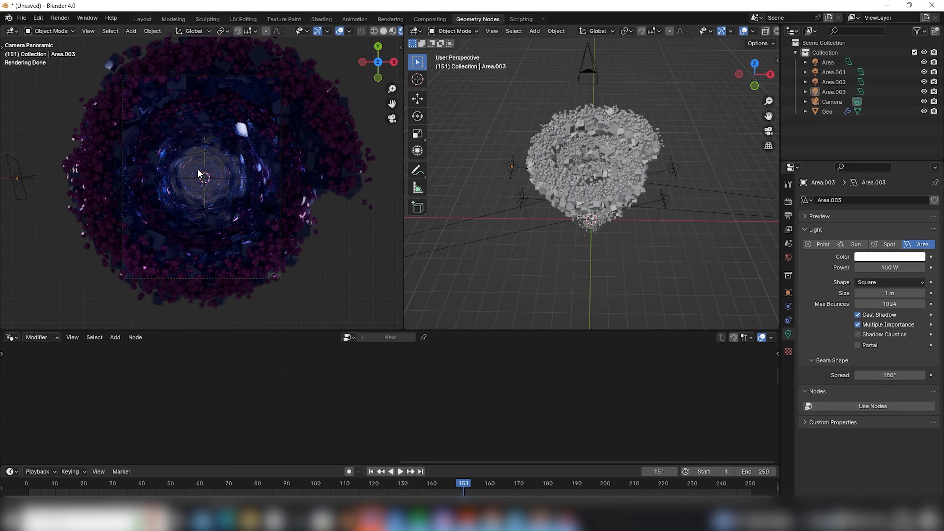
key("ctrl+b")
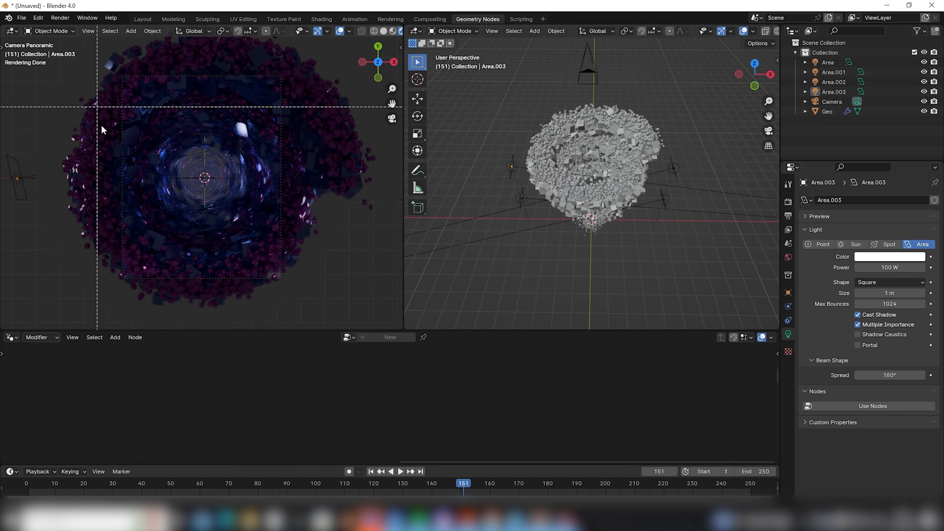
left_click_drag(109, 65, 302, 290)
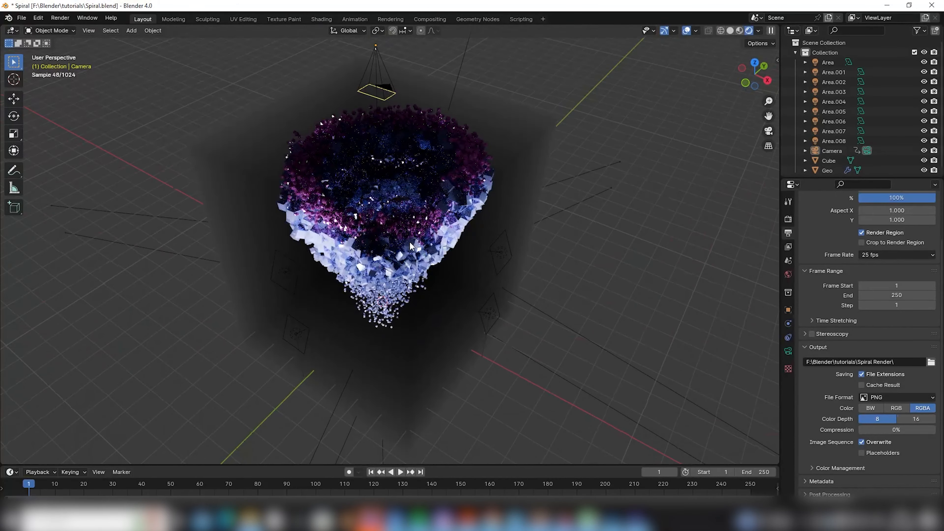
- Hide the large cube that encloses the spiral
middle_click_drag(411, 246, 485, 316)
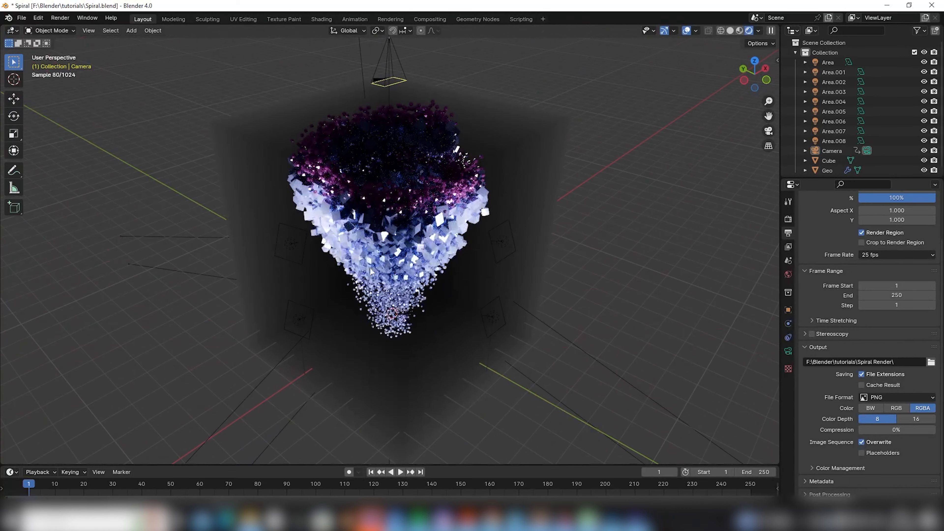
left_click(350, 360)
key("h")
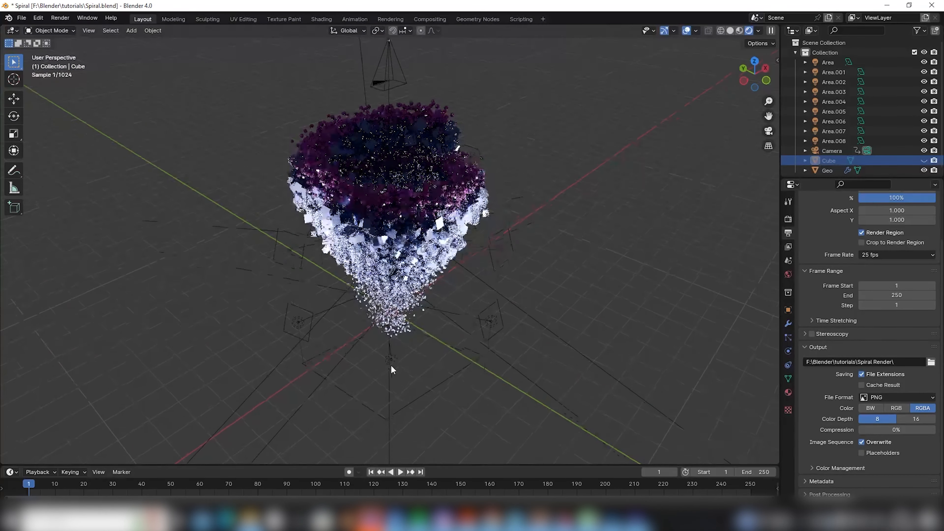
- Examine the area lights placed around and below the spiral and their light settings
middle_click_drag(391, 365, 417, 338)
left_click(432, 337)
left_click(438, 340)
left_click(412, 274)
left_click(789, 351)
middle_click_drag(536, 275, 395, 369)
left_click(459, 278)
left_click(408, 355)
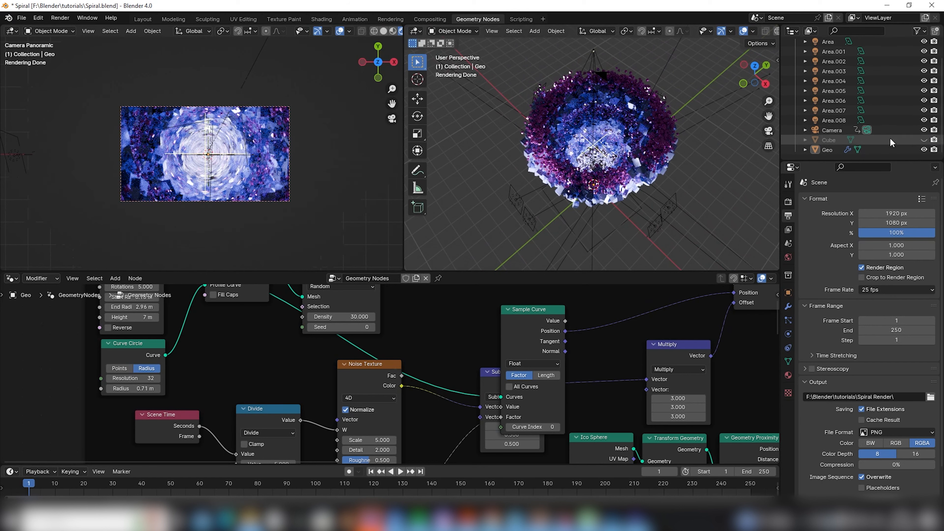
- Unhide the cube around the spiral and select it
left_click(923, 140)
middle_click_drag(595, 146, 540, 145)
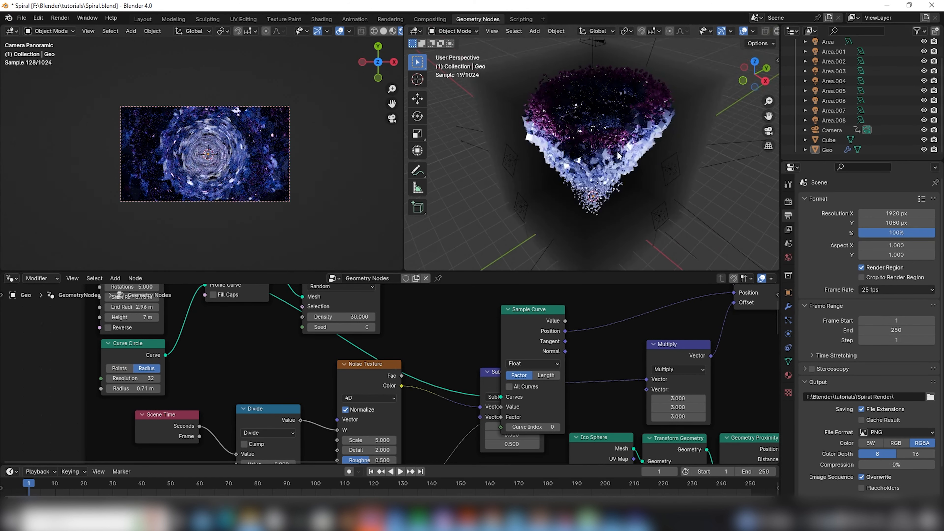
left_click(503, 116)
middle_click_drag(503, 116, 640, 126)
- Change the geometry node area to a Shader Editor and examine the cube's Principled Volume settings and its Volume connection
scroll(609, 149, "down", 3)
left_click(11, 278)
left_click(37, 366)
left_click_drag(246, 337, 216, 345)
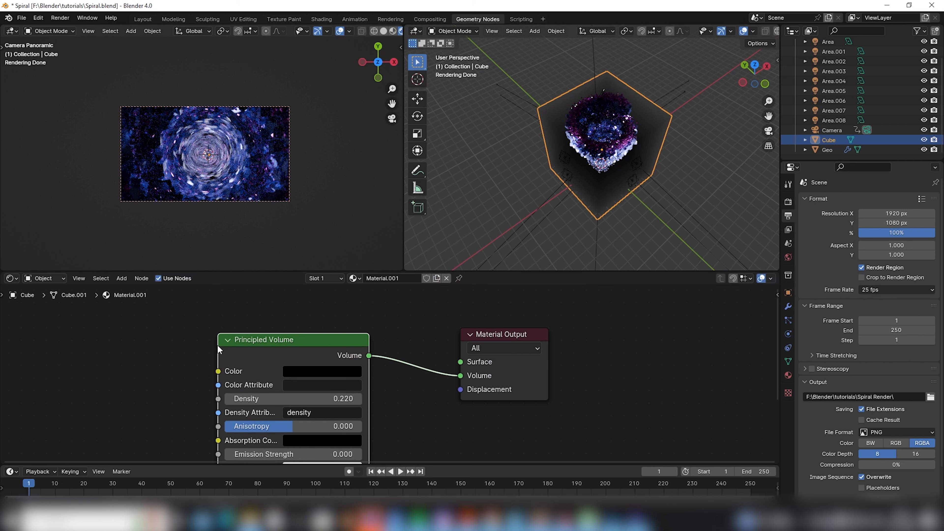
mouse_move(257, 346)
middle_mouse_down()
mouse_move(252, 335)
mouse_move(263, 336)
mouse_move(250, 337)
middle_mouse_up()
middle_click_drag(359, 348, 316, 341)
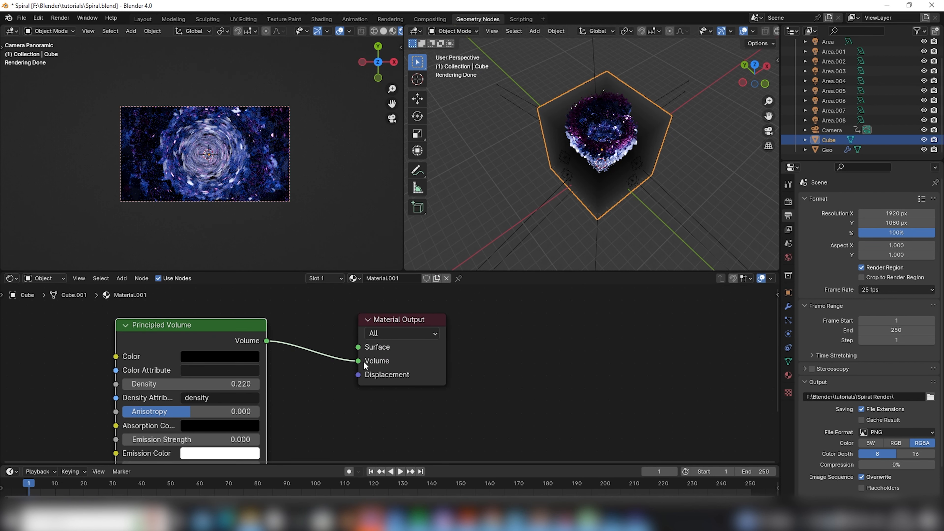
middle_click_drag(283, 385, 351, 347)
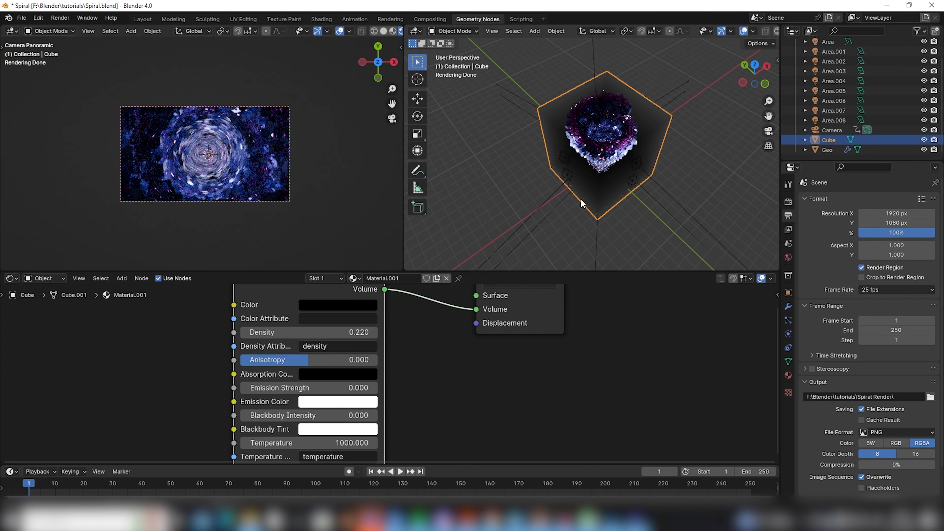
- Examine the spiral inside the volume cube from several angles and through the camera, playing part of the animation
middle_click_drag(580, 199, 548, 173)
scroll(190, 148, "up", 4)
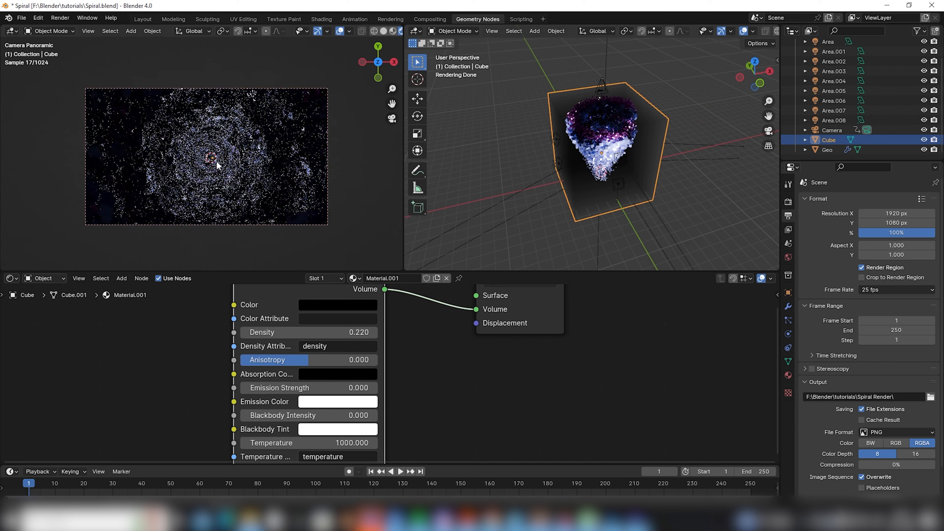
scroll(222, 172, "down", 1)
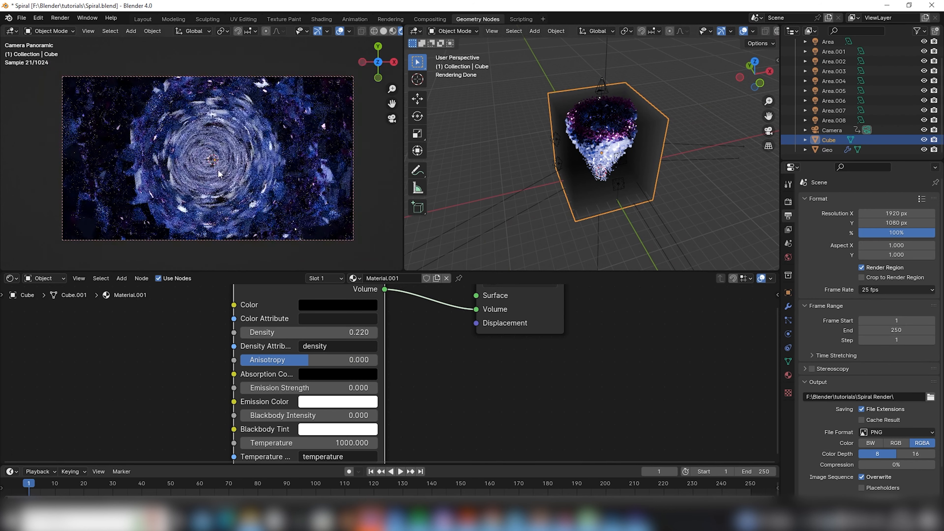
middle_click_drag(610, 149, 549, 161)
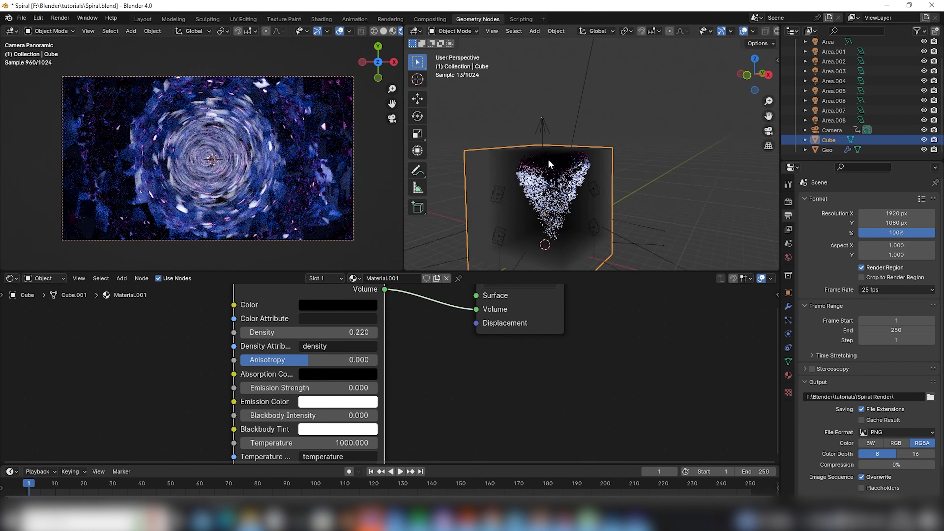
scroll(548, 160, "up", 3)
left_click_drag(318, 484, 328, 484)
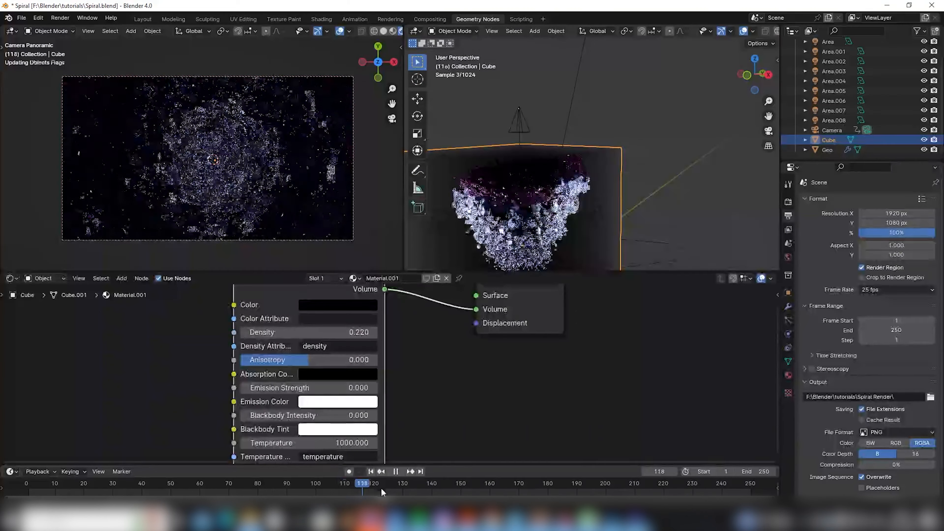
key("space")
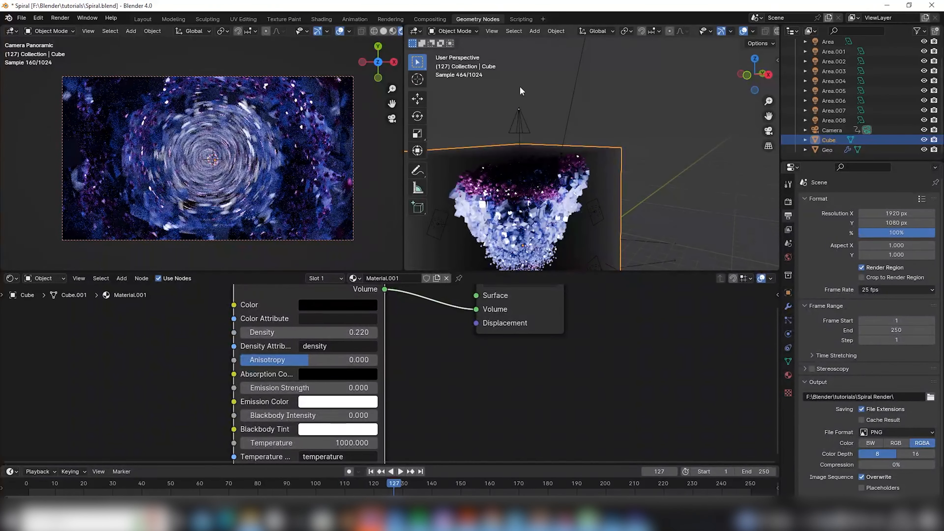
middle_click_drag(534, 165, 595, 193)
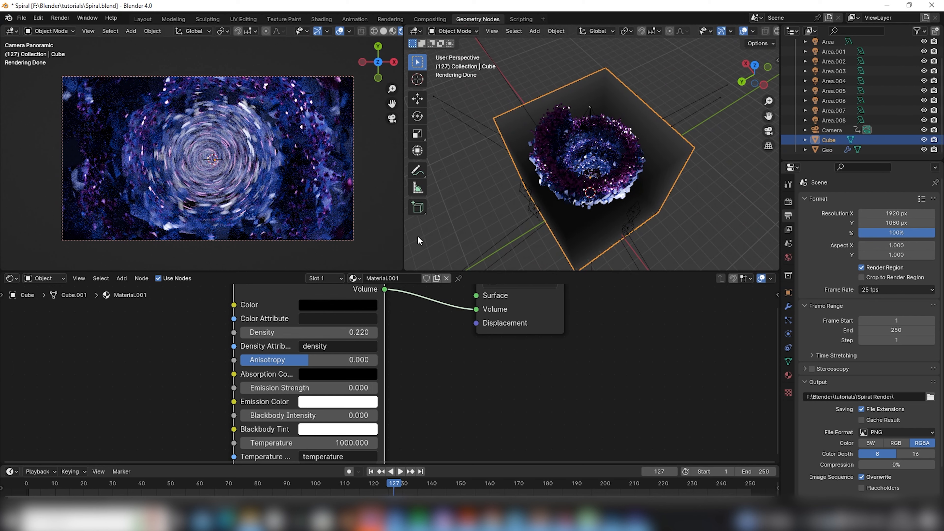
middle_click_drag(420, 241, 572, 175)
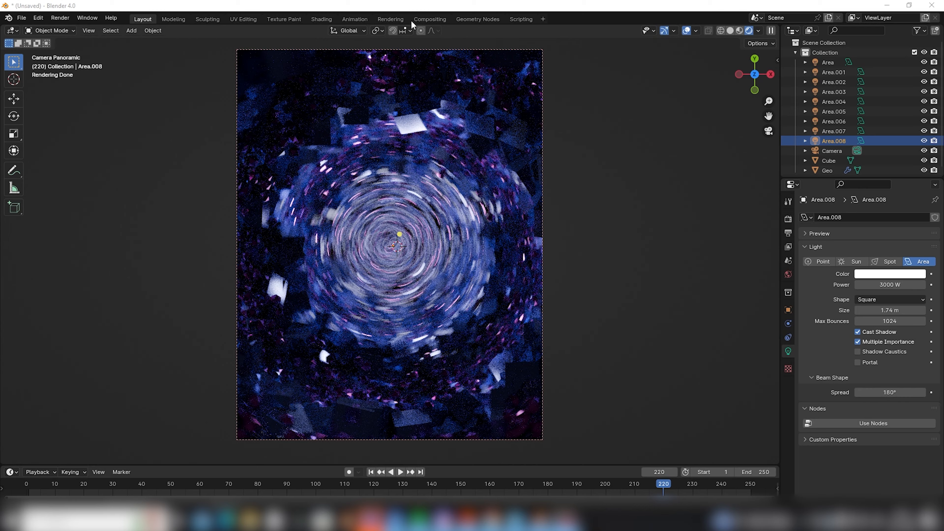
- In the compositing workspace, delete the Glare node while keeping the image connection, and move Render Layers closer to Composite
left_click(429, 20)
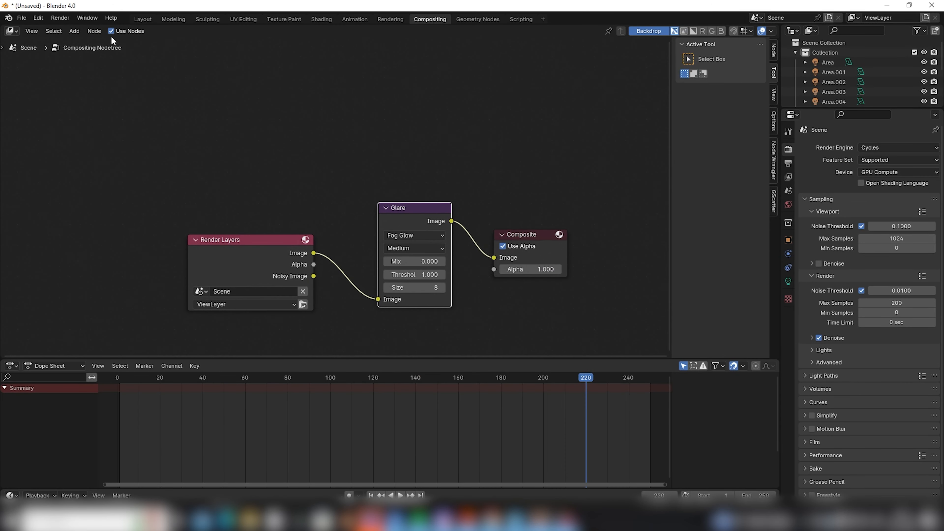
middle_click_drag(238, 119, 200, 94)
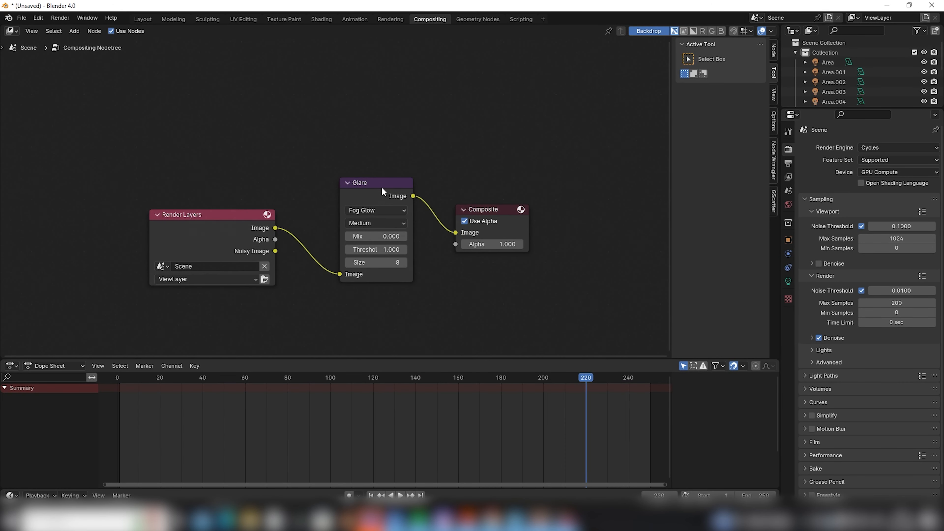
key("ctrl+x")
left_click_drag(226, 222, 270, 223)
middle_click_drag(268, 220, 262, 220)
- Add a Glare node on the image link between Render Layers and Composite, and space the two nodes out around it
key("shift+a")
type("glare")
key("Return")
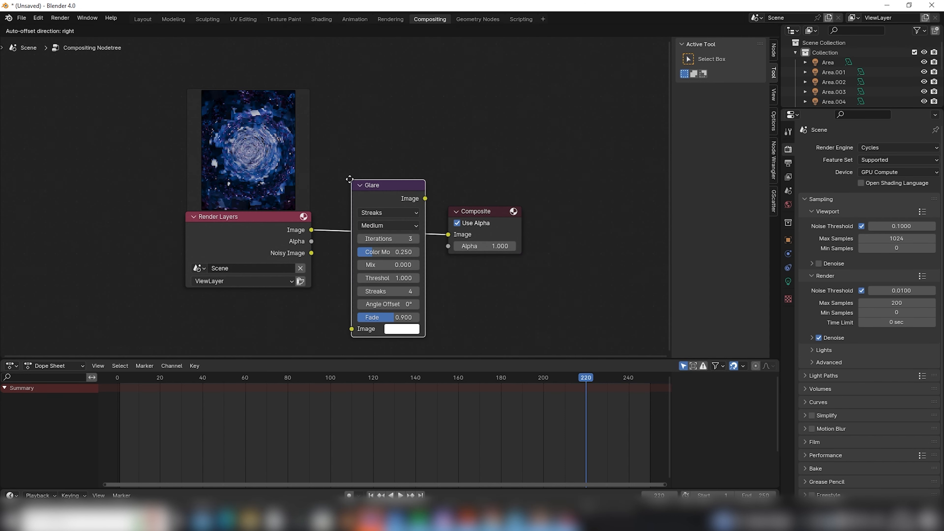
left_click(349, 183)
middle_click_drag(348, 193, 316, 199)
left_click_drag(231, 223, 200, 227)
middle_click_drag(326, 231, 270, 236)
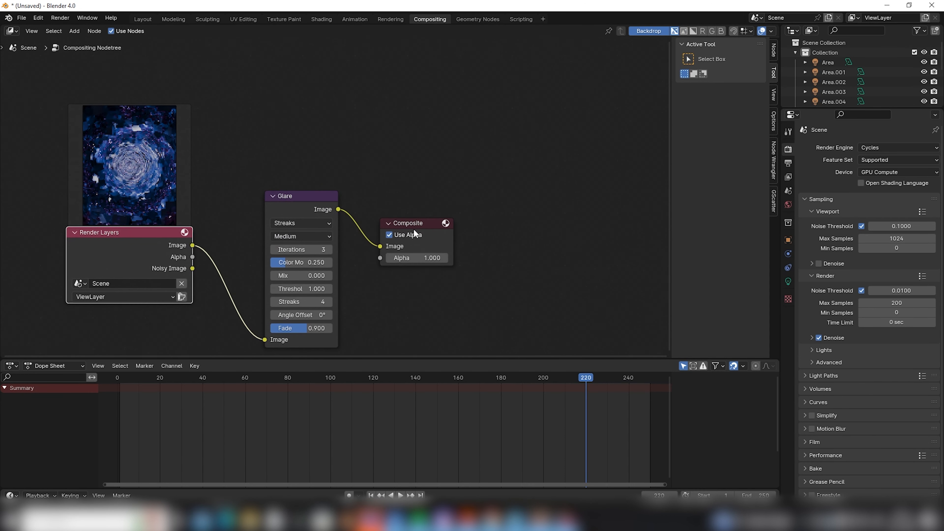
left_click_drag(403, 222, 437, 219)
middle_click_drag(353, 265, 422, 267)
- Render the current frame and examine the glare on the bright parts of the spiral
key("F12")
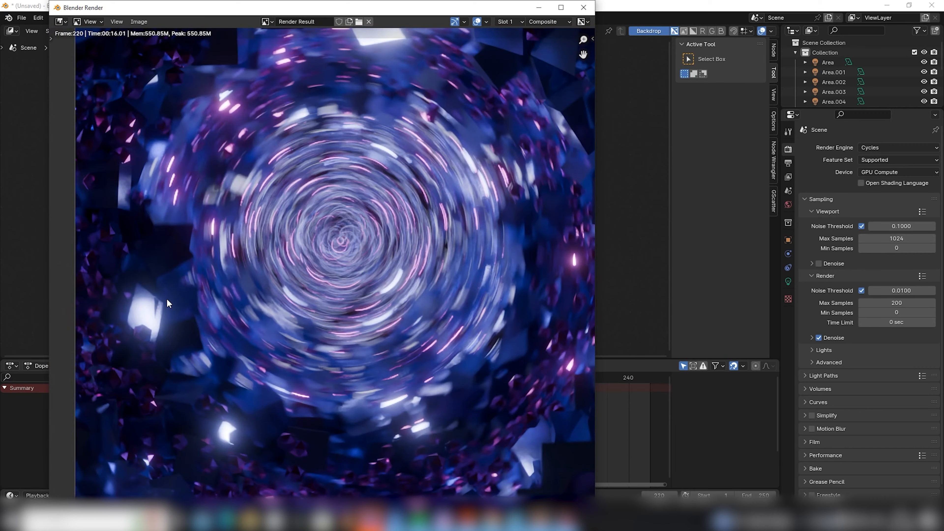
middle_click_drag(166, 299, 170, 351)
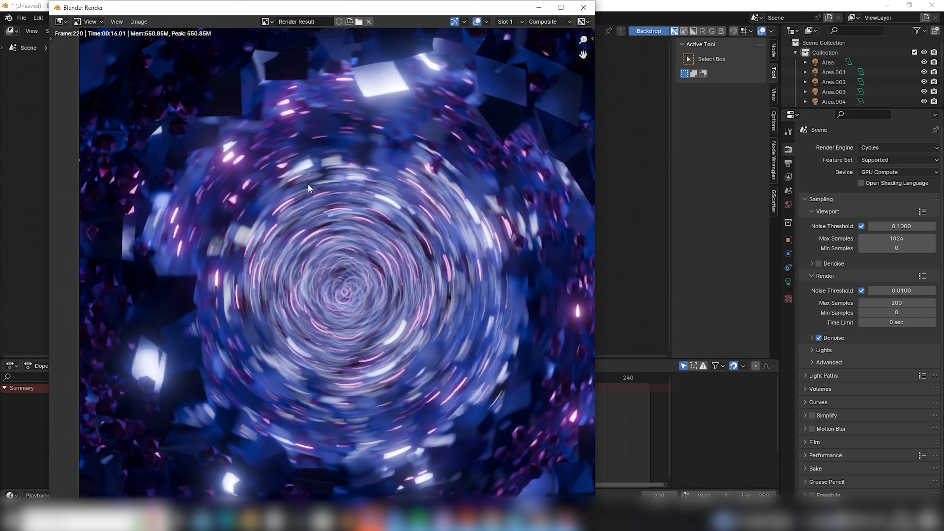
scroll(370, 325, "down", 3)
middle_click_drag(371, 327, 377, 296)
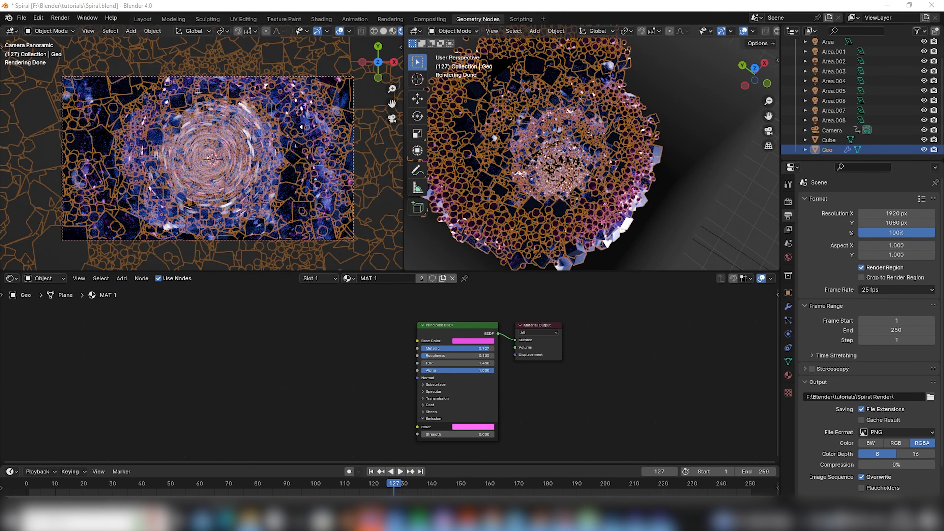
- In Spiral.blend, hide the volume cube using solid viewport shading and select the spiral geometry inside it
middle_click_drag(528, 164, 562, 171)
key("z")
left_click(643, 176)
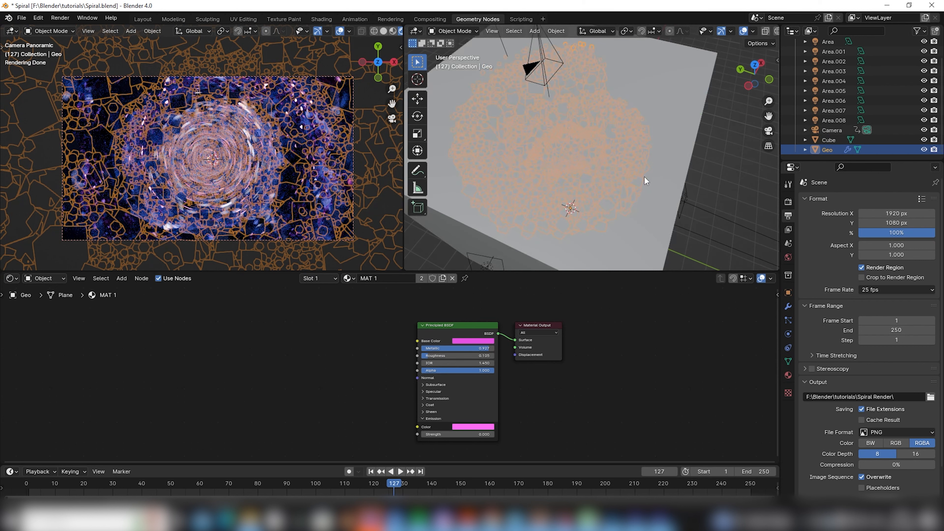
left_click(684, 140)
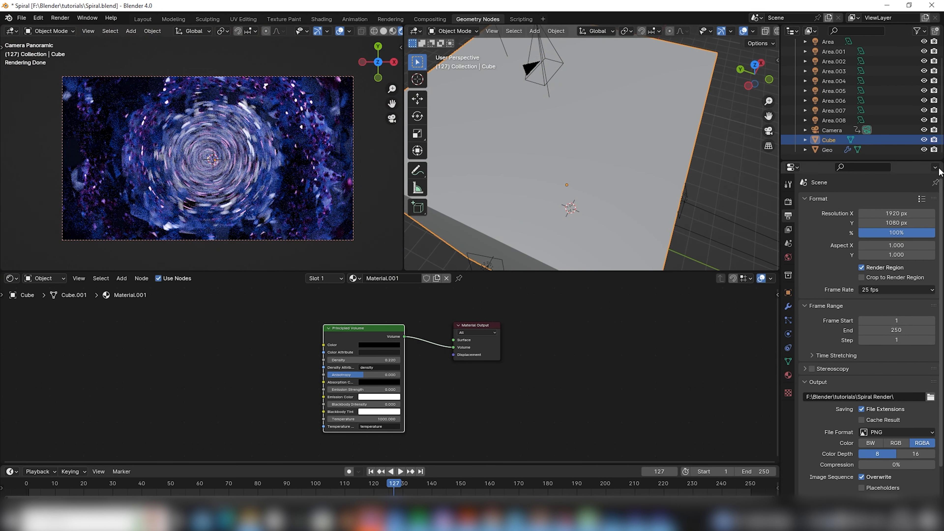
left_click(925, 140)
left_click(634, 165)
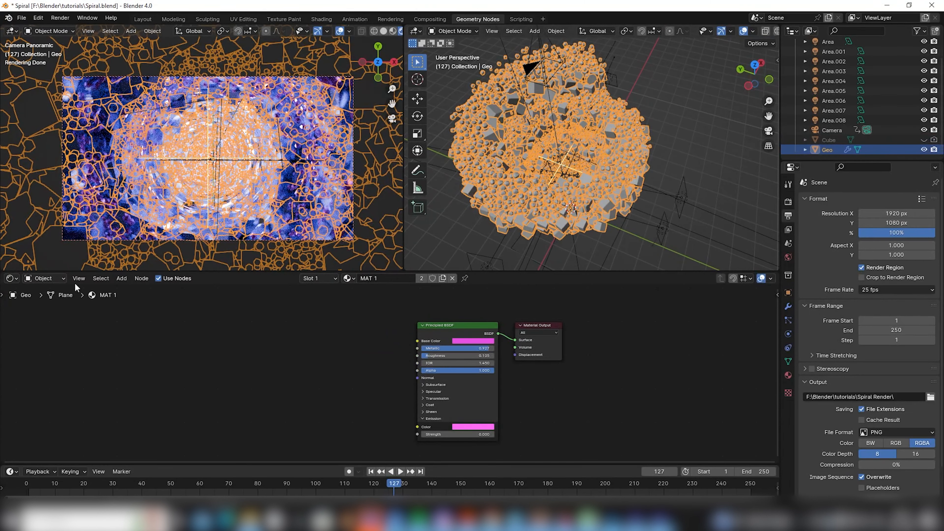
- Change the Shader Editor area to a Geometry Node Editor and examine the Scene Time and Divide nodes feeding the Noise Texture
left_click(17, 282)
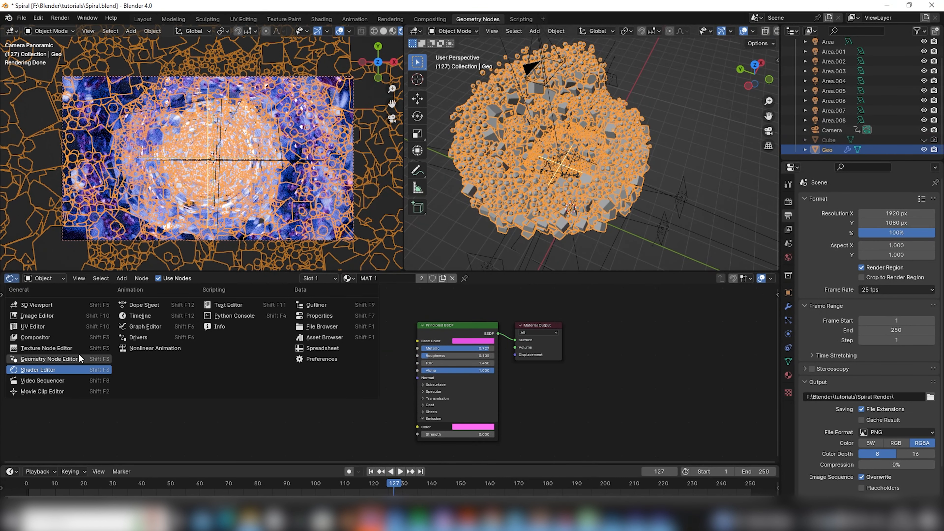
left_click(45, 359)
scroll(301, 358, "up", 6)
middle_click_drag(325, 442, 342, 390)
scroll(321, 335, "up", 5)
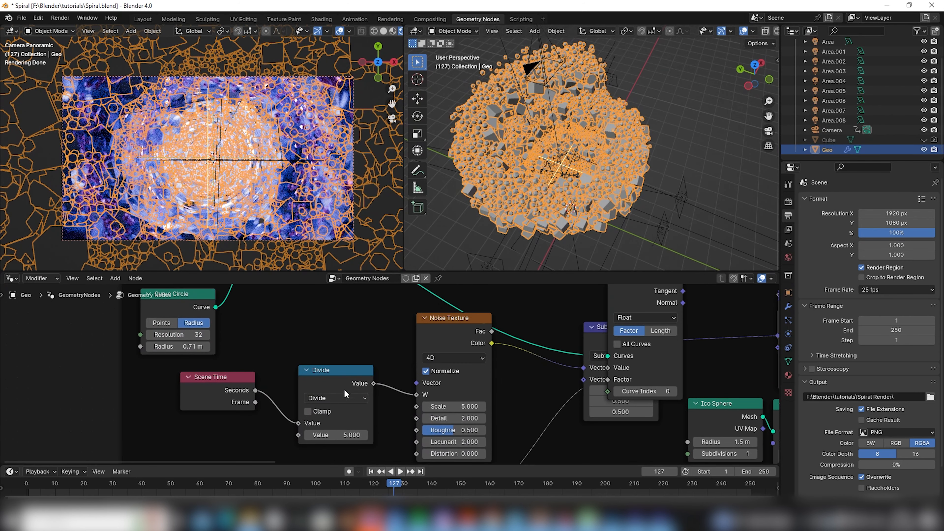
- Set the divisor to 20 on the Divide node between Scene Time and the Add and Fraction nodes
scroll(560, 360, "down", 3)
scroll(451, 387, "down", 3)
middle_click_drag(395, 406, 402, 289)
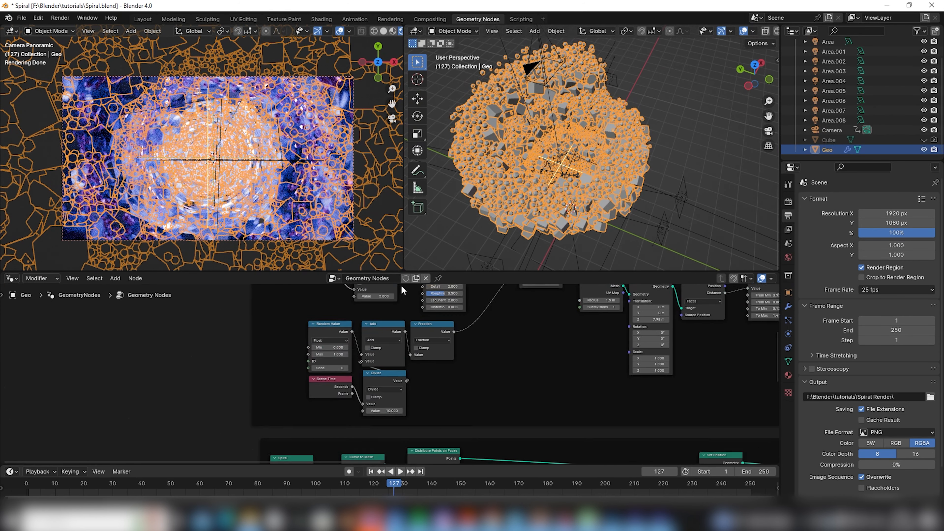
mouse_move(420, 385)
middle_mouse_down()
mouse_move(418, 371)
mouse_move(470, 353)
mouse_move(411, 396)
middle_mouse_up()
scroll(440, 379, "up", 3)
scroll(387, 373, "down", 1)
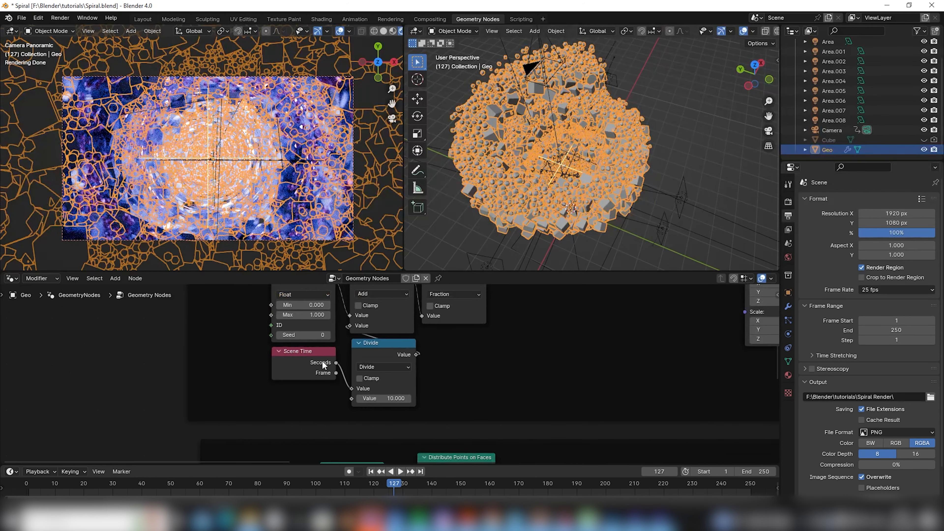
middle_click_drag(344, 361, 342, 363)
scroll(497, 371, "up", 5)
double_click(343, 414)
type("20")
key("Return")
- Open the Divide node's value in the lower spiral node group for editing
scroll(386, 373, "down", 8)
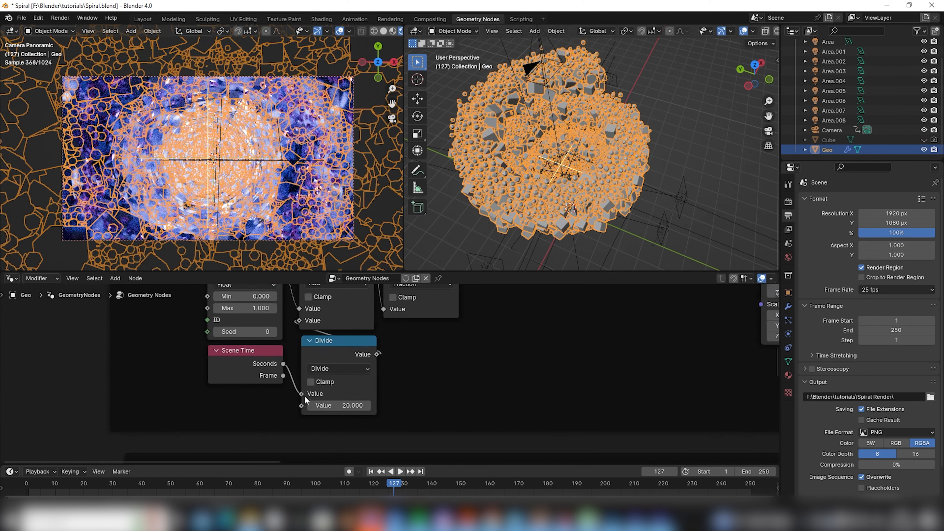
middle_click_drag(404, 376, 403, 240)
middle_click_drag(394, 422, 377, 323)
middle_click_drag(374, 420, 371, 322)
middle_click_drag(385, 387, 390, 342)
scroll(387, 387, "up", 2)
double_click(335, 364)
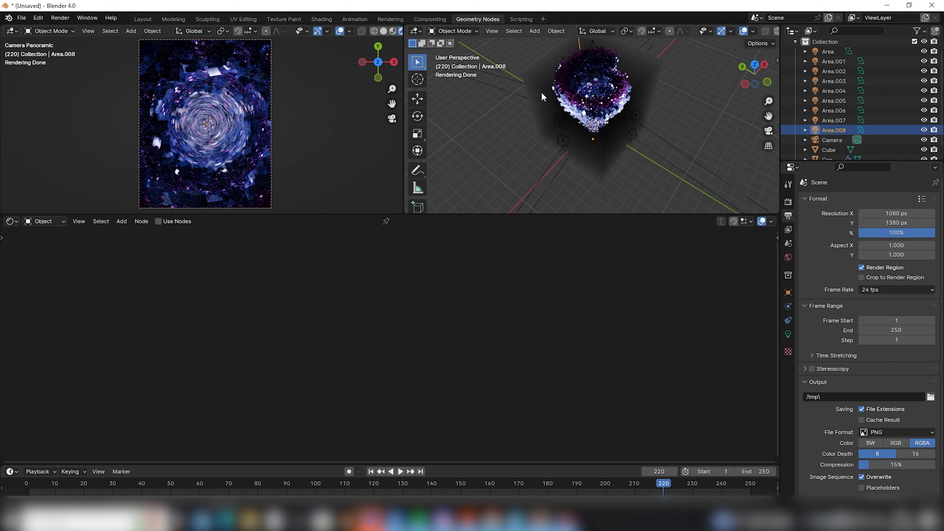
middle_click_drag(542, 92, 521, 118)
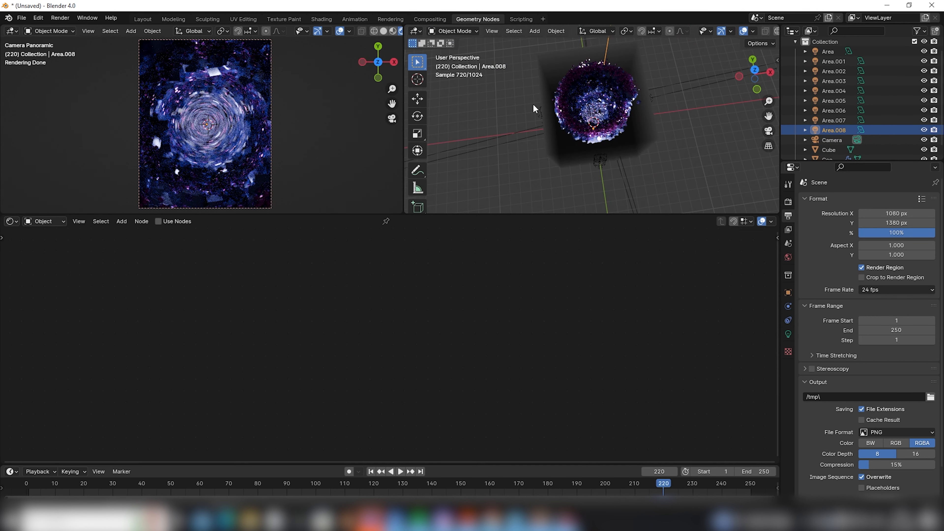